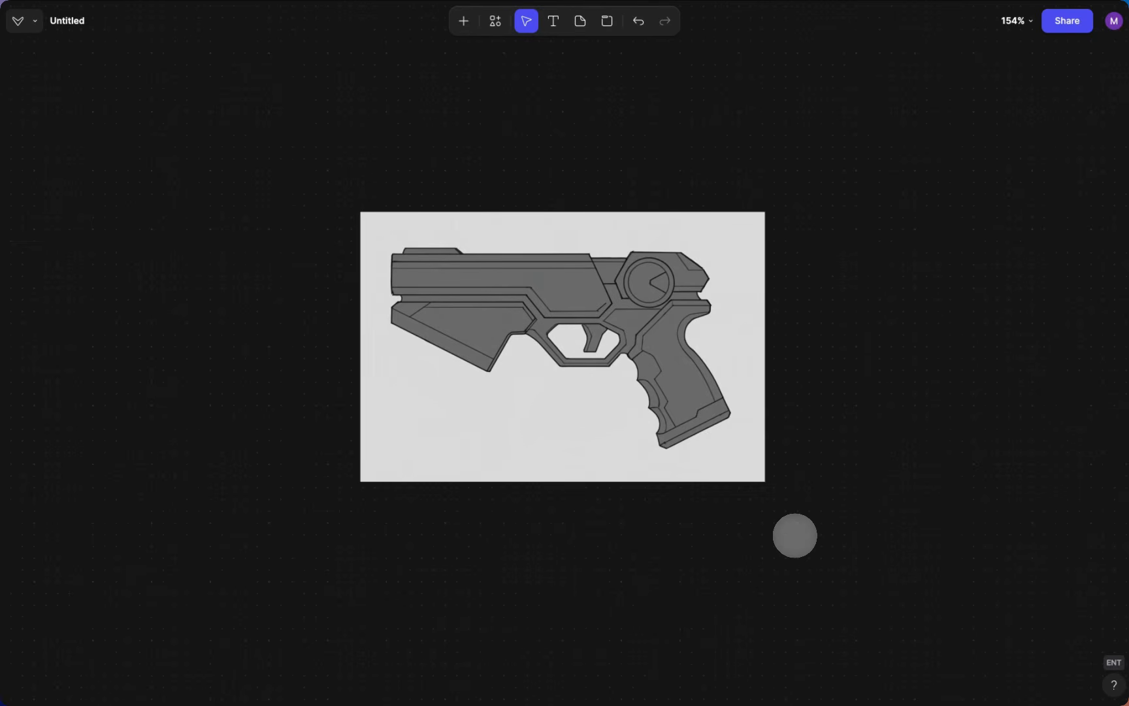
# Step: Attach a Prompt node to the grey handgun sketch and auto-describe the image to fill in the prompt
pyautogui.click(681, 409)
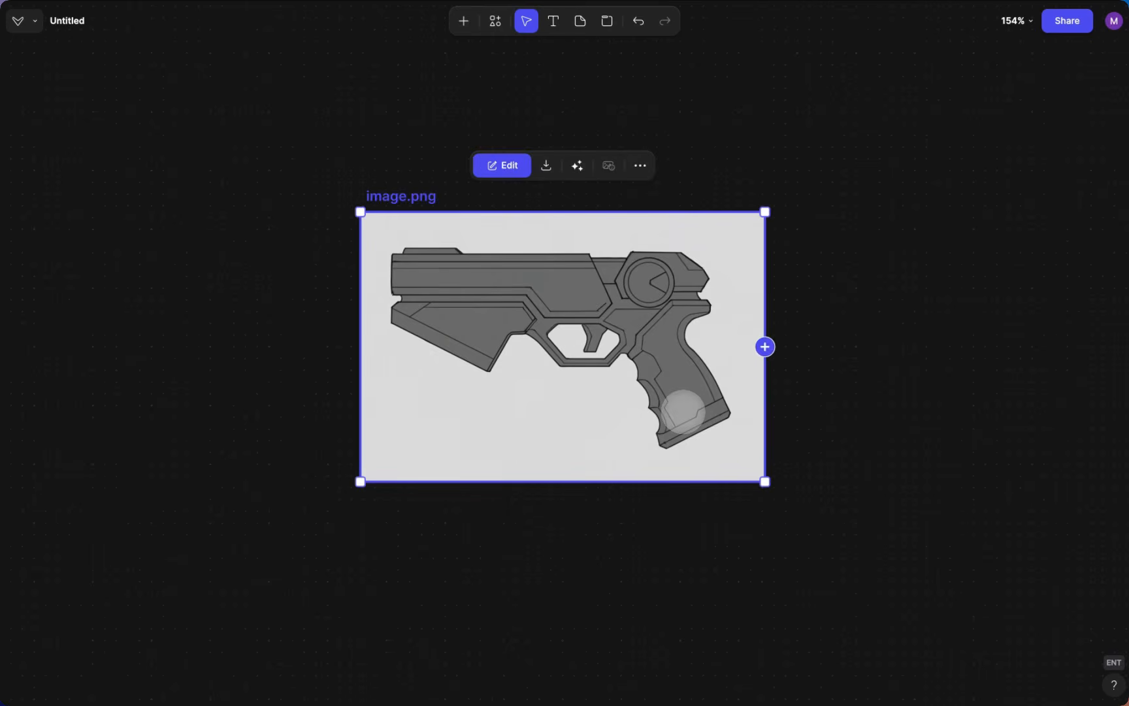
pyautogui.hscroll(5, 682, 411)
pyautogui.hscroll(2, 683, 412)
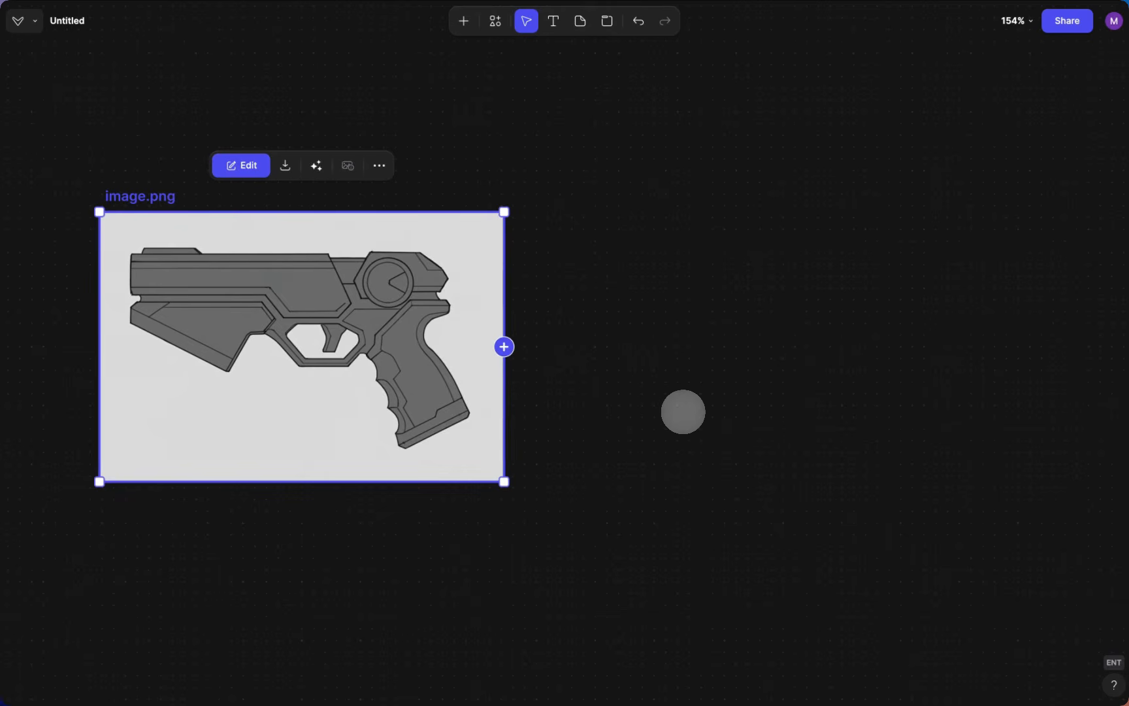
pyautogui.click(503, 347)
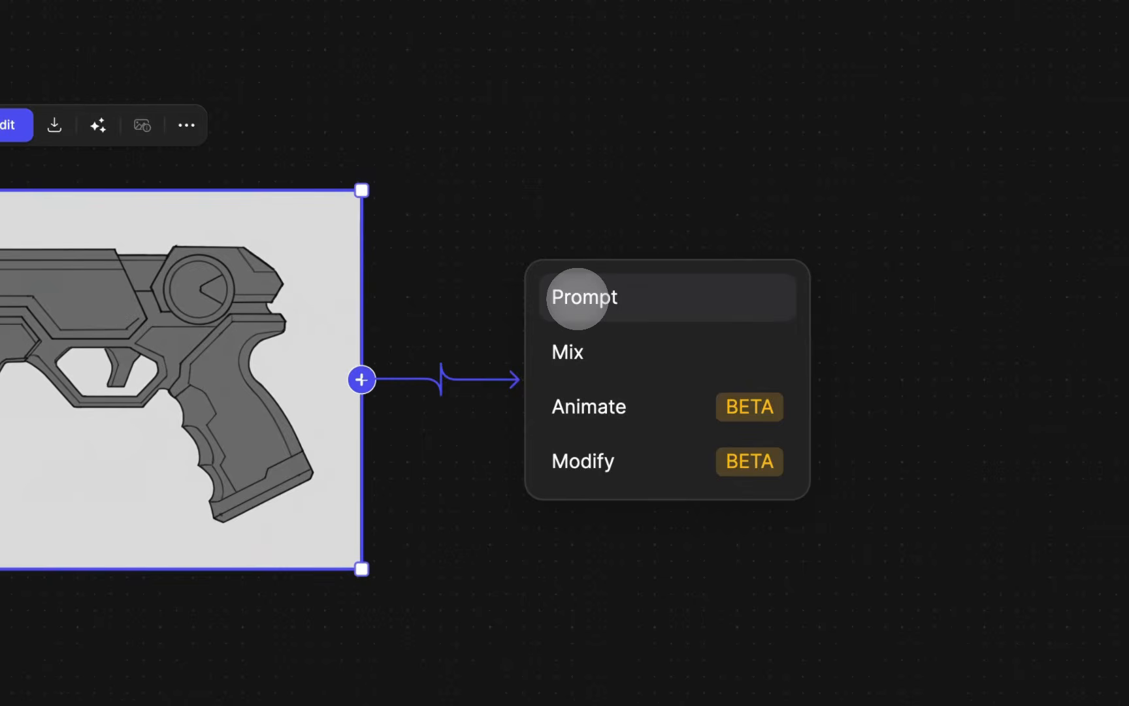
pyautogui.click(578, 298)
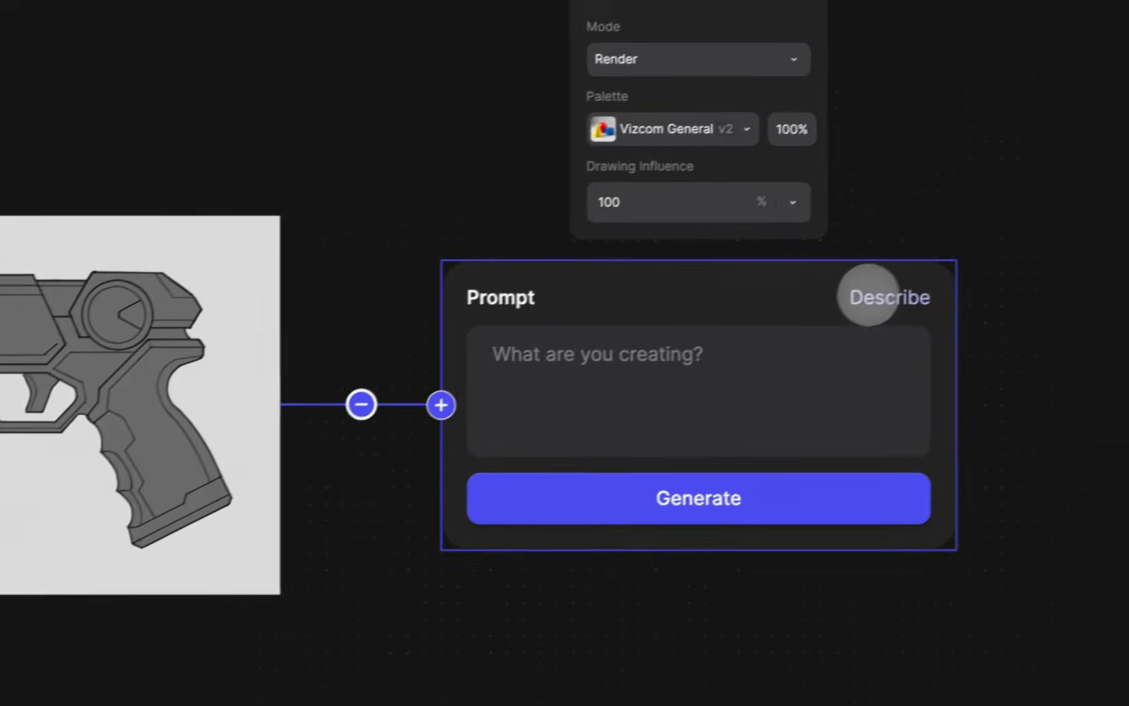
pyautogui.click(971, 271)
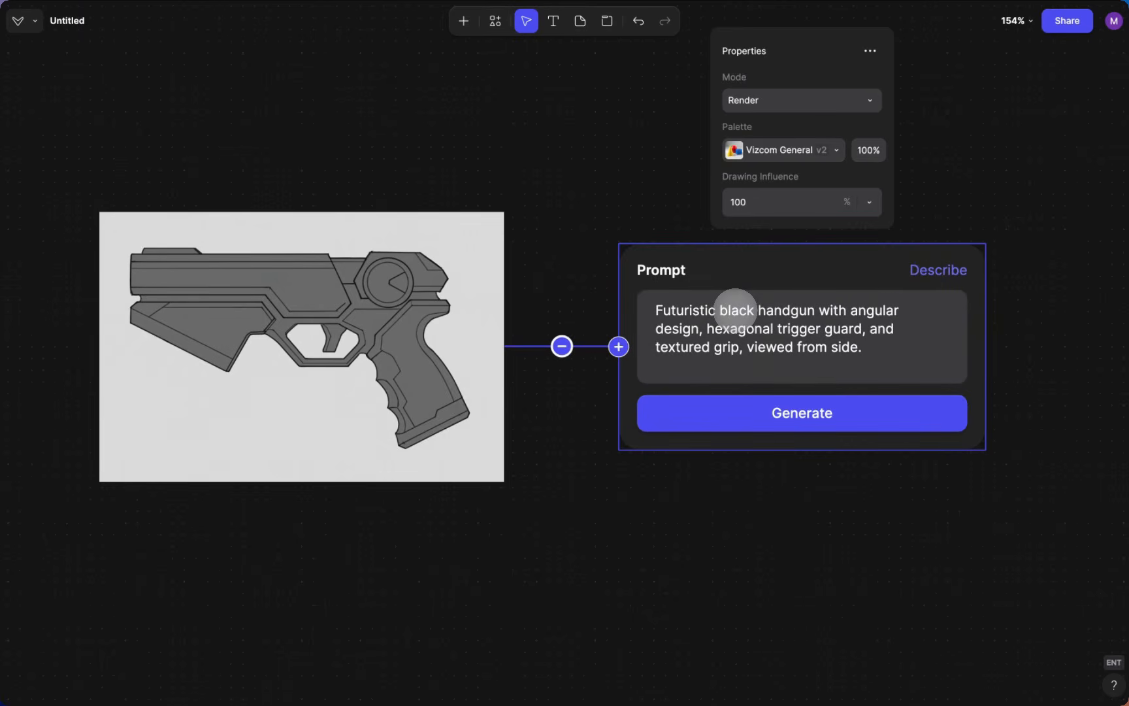
# Step: Replace the word "black" in the prompt with "orange and white accent"
pyautogui.doubleClick(735, 310)
pyautogui.press('BackSpace')
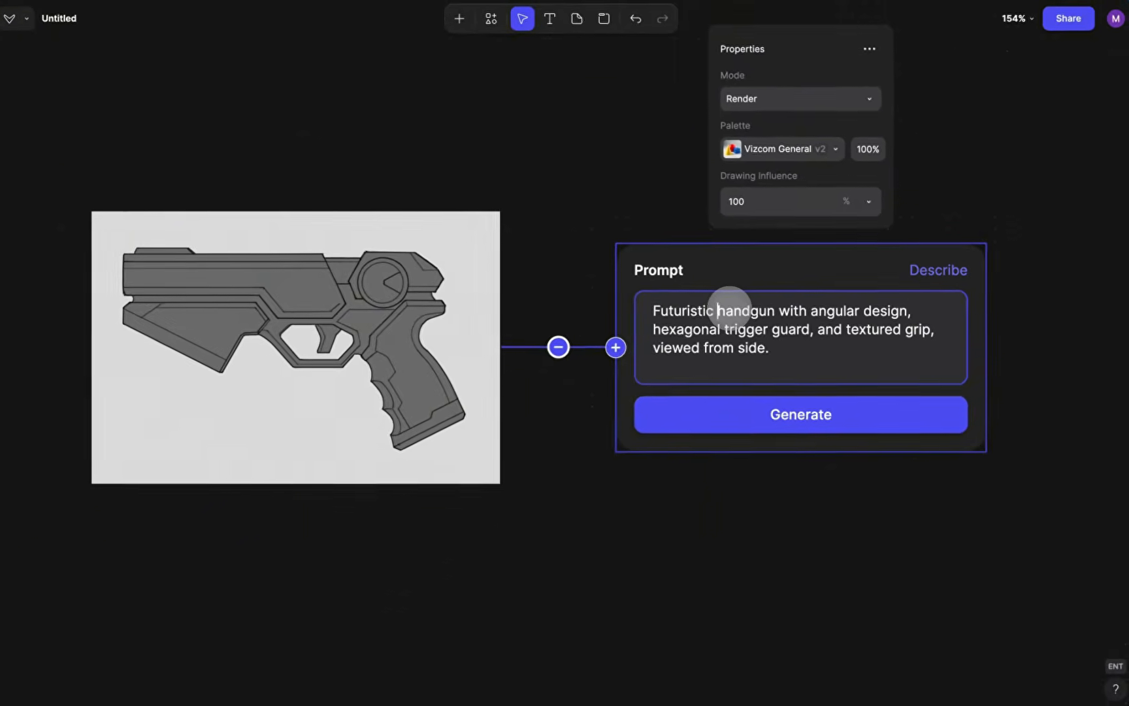
pyautogui.write('orange and white accent')
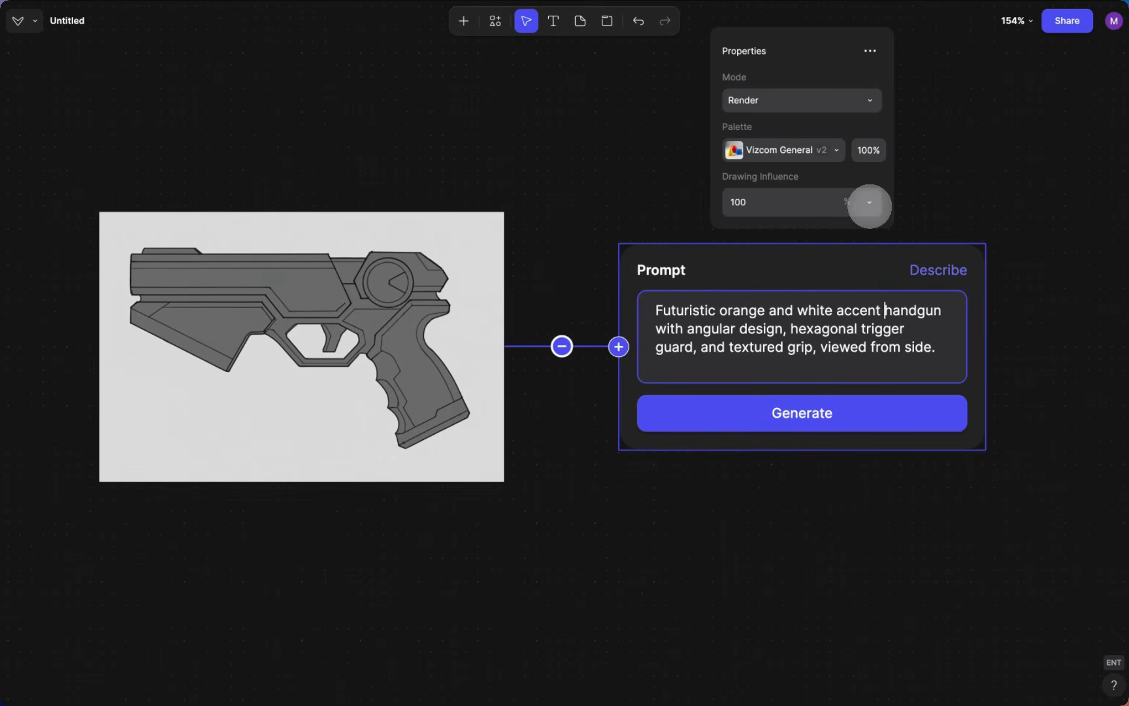
# Step: Set Drawing Influence to a batch of 100, 80, 60 and 50 % and generate the four images
pyautogui.click(869, 202)
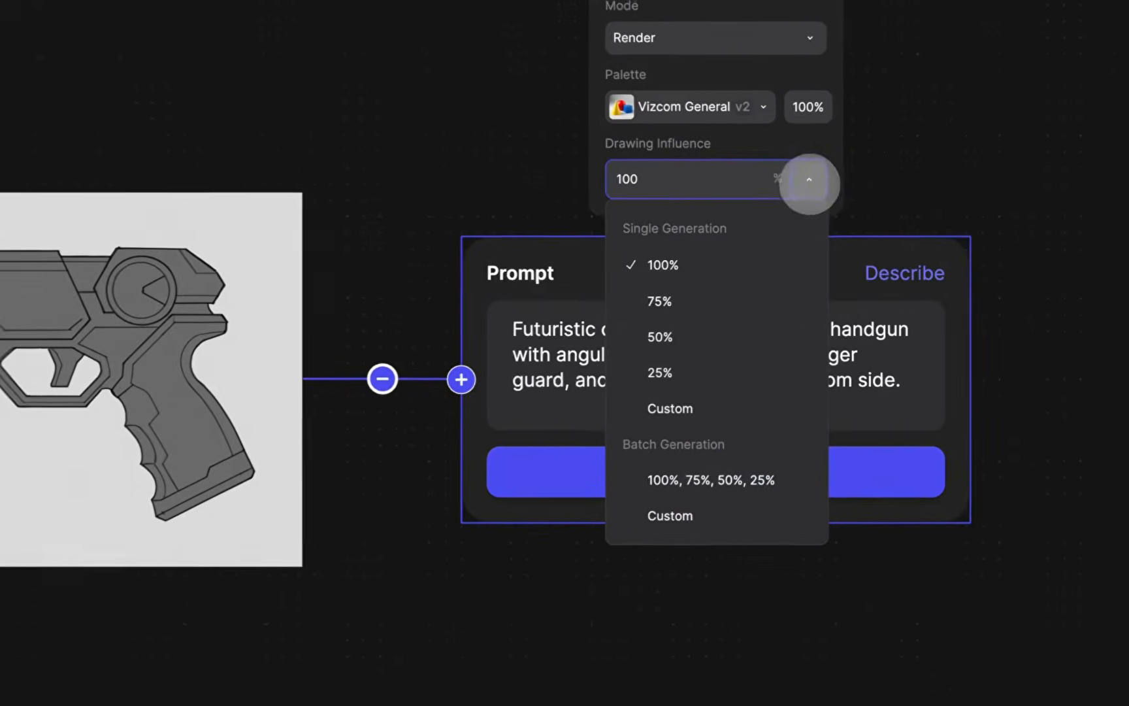
pyautogui.click(679, 481)
pyautogui.doubleClick(668, 178)
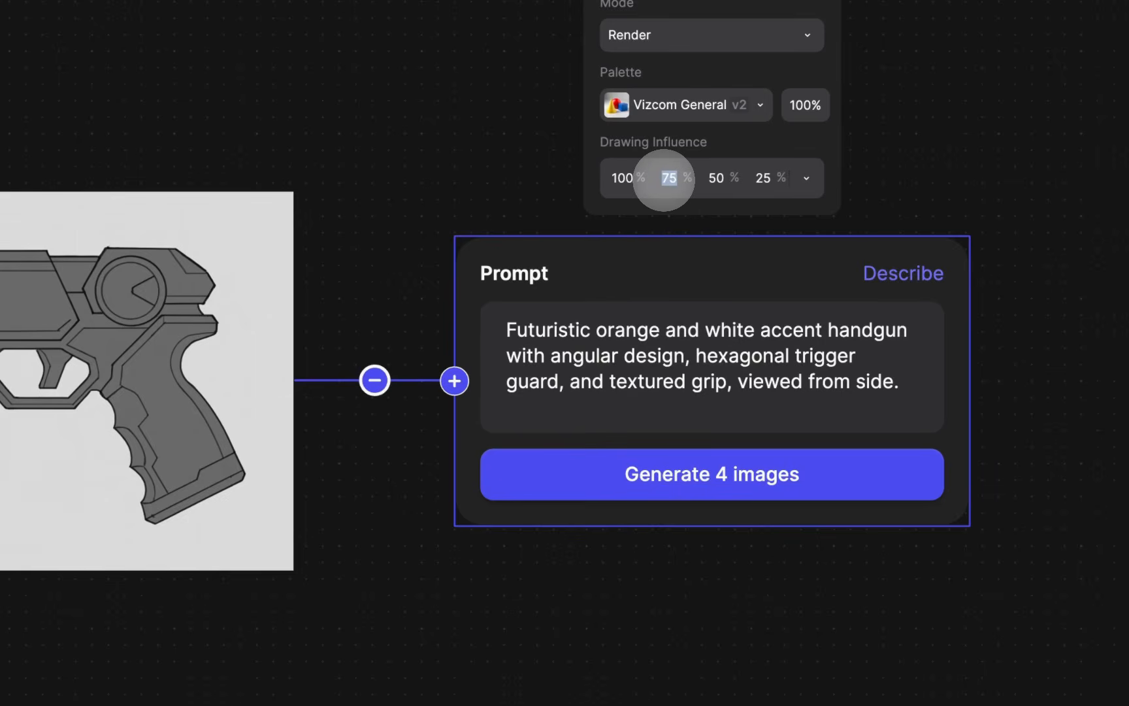
pyautogui.write('80')
pyautogui.press('Tab')
pyautogui.write('60')
pyautogui.press('Tab')
pyautogui.write('50')
pyautogui.press('Down')
pyautogui.press('Up')
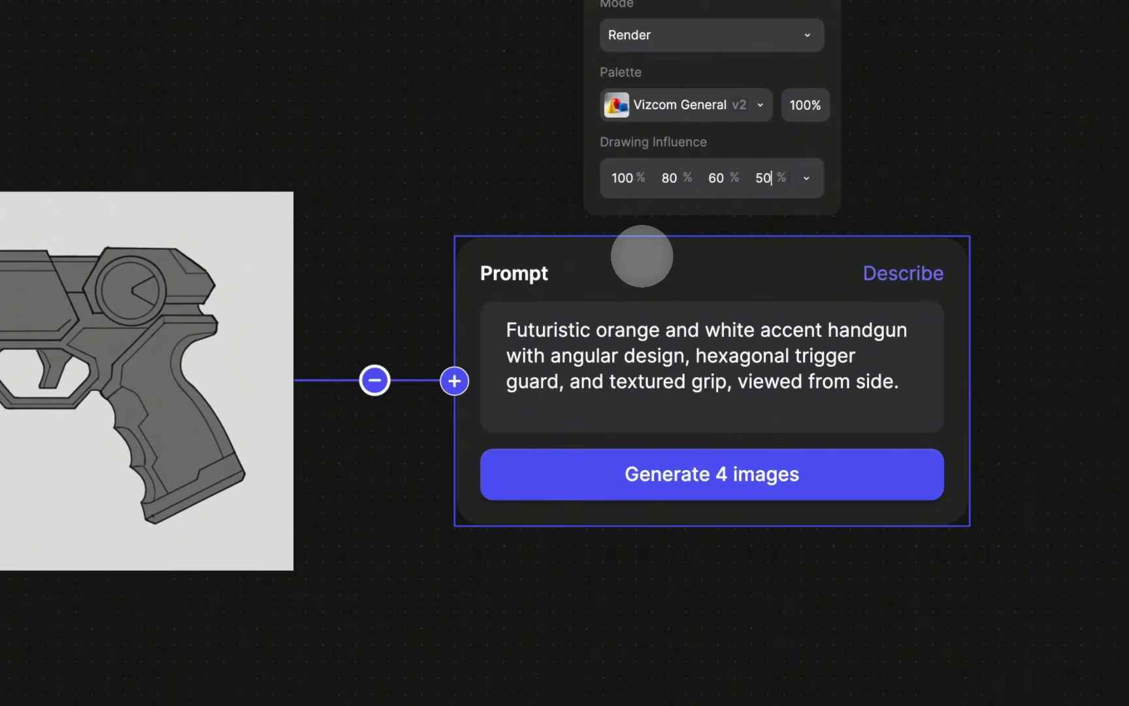
pyautogui.click(771, 482)
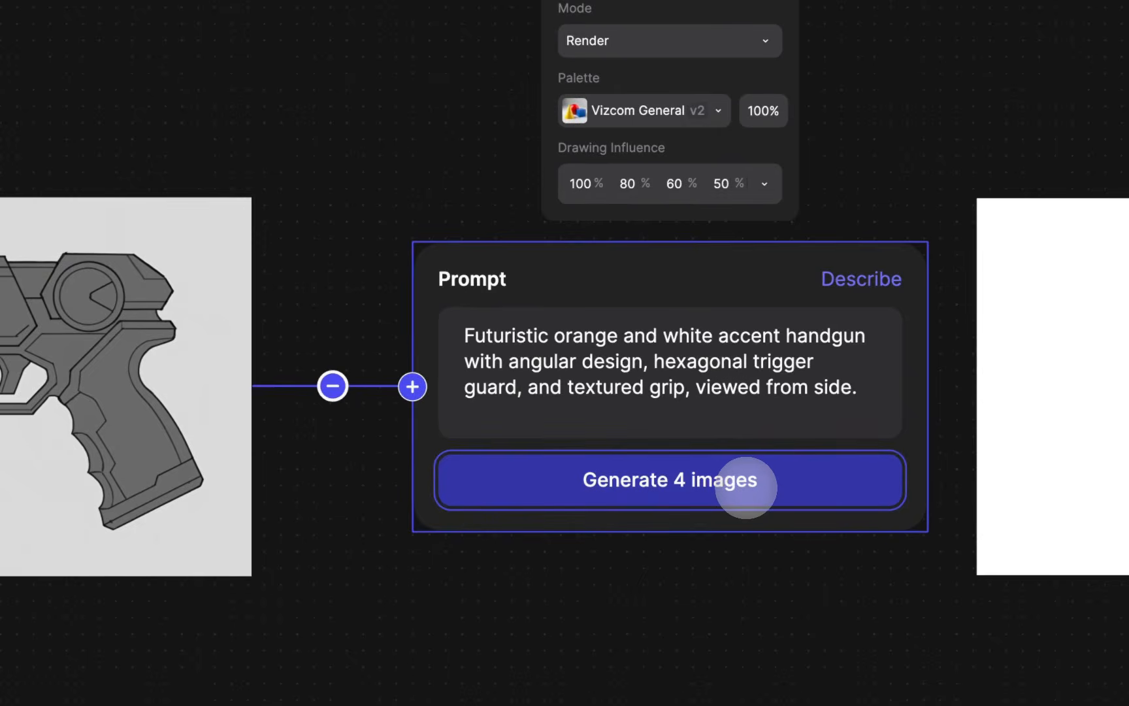
# Step: Change the palette to Realistic Product and generate another batch of images from the same prompt
pyautogui.click(693, 104)
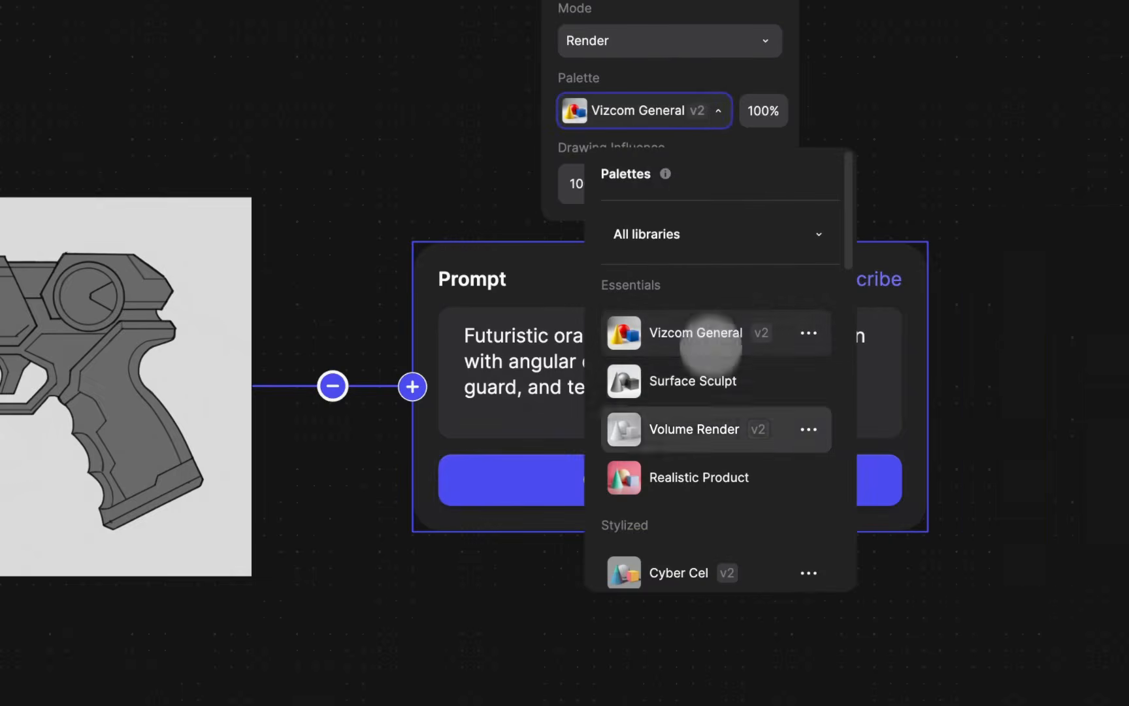
pyautogui.click(712, 476)
pyautogui.click(676, 477)
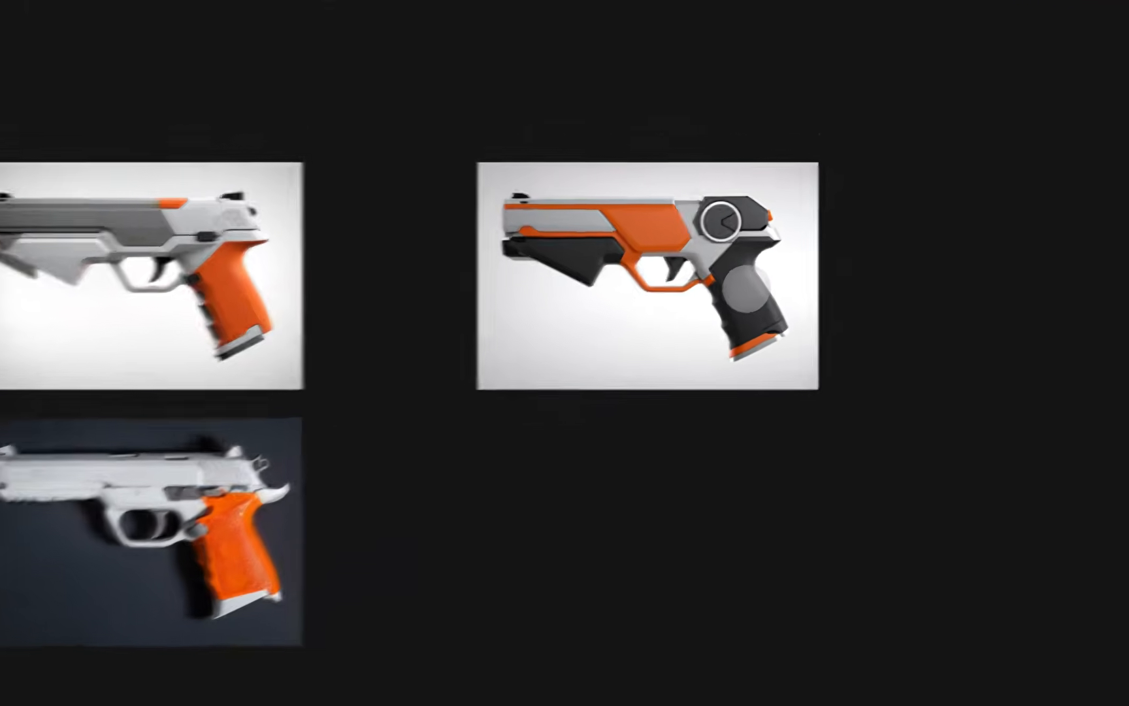
# Step: Attach a Modify node to the orange, grey and black handgun render and choose New view
pyautogui.click(805, 287)
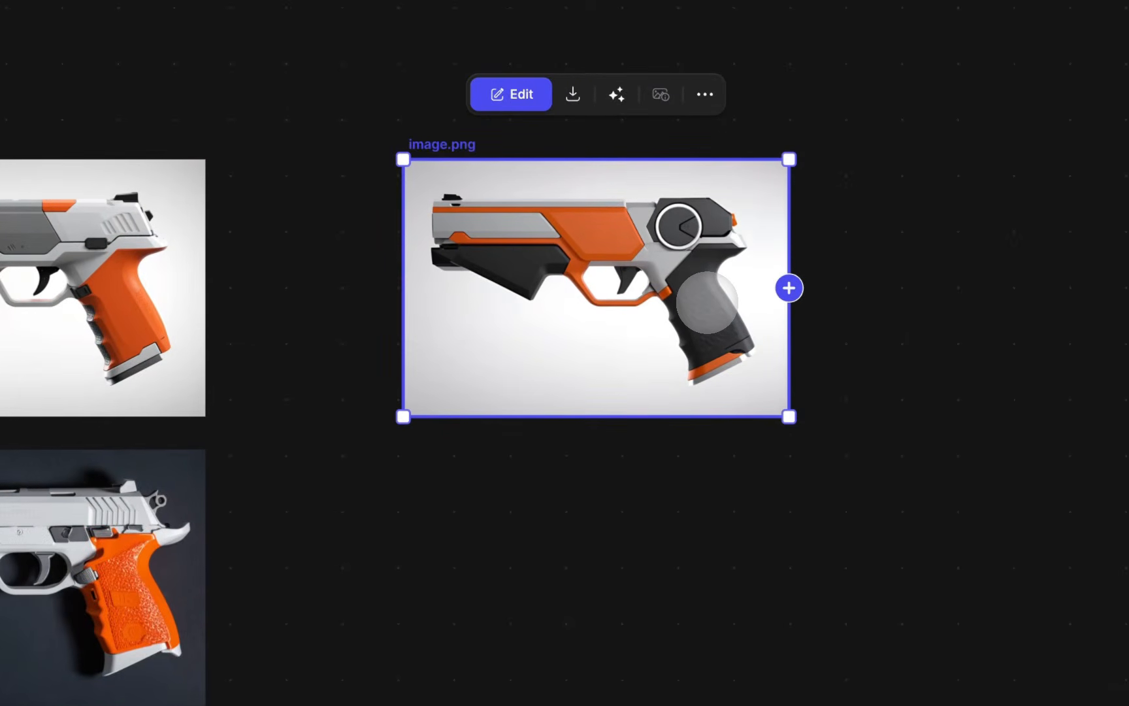
pyautogui.hscroll(5, 804, 267)
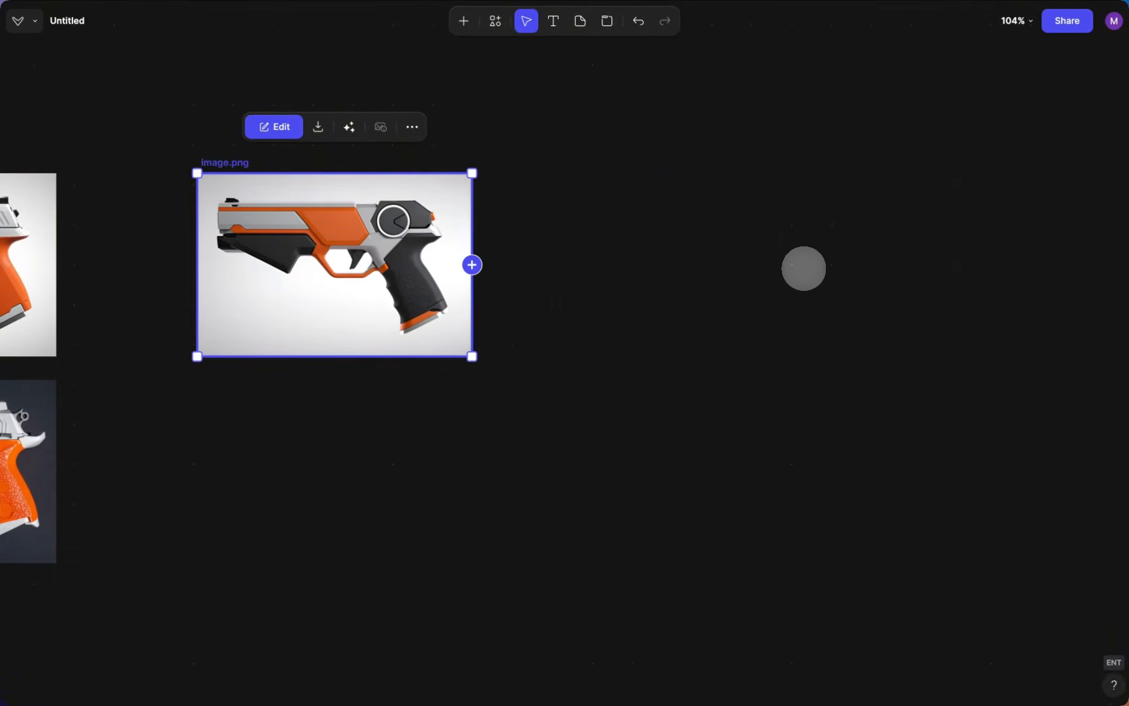
pyautogui.scroll(5, 803, 268)
pyautogui.hscroll(-2, 693, 267)
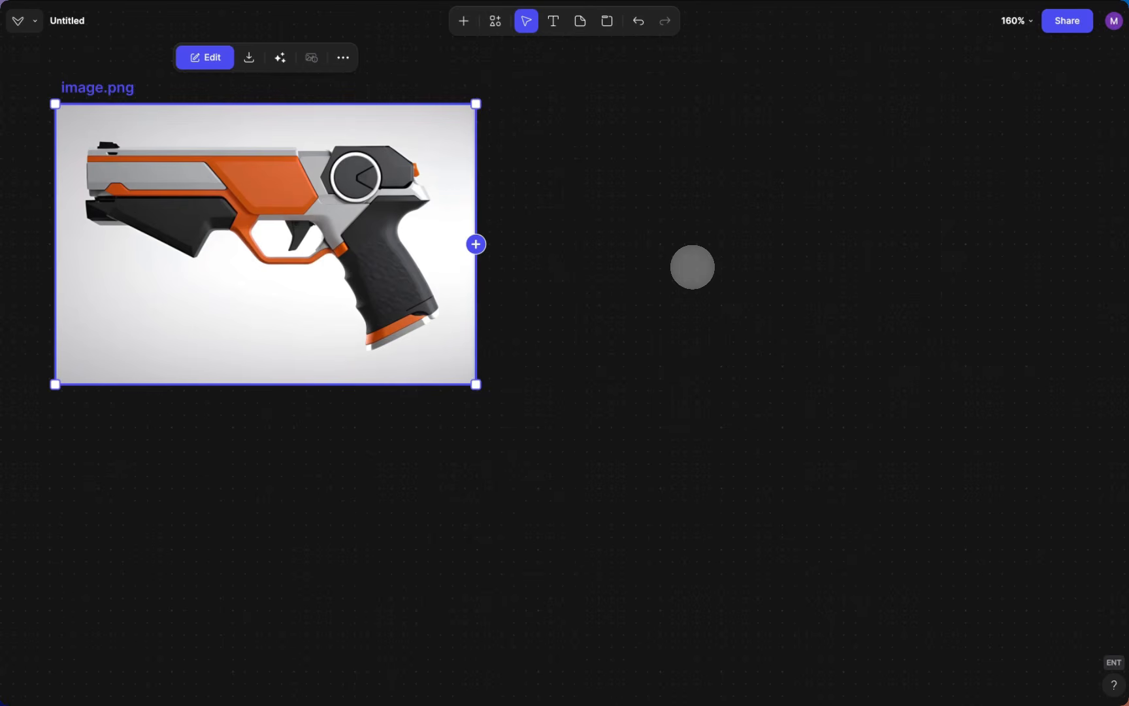
pyautogui.click(563, 262)
pyautogui.click(416, 285)
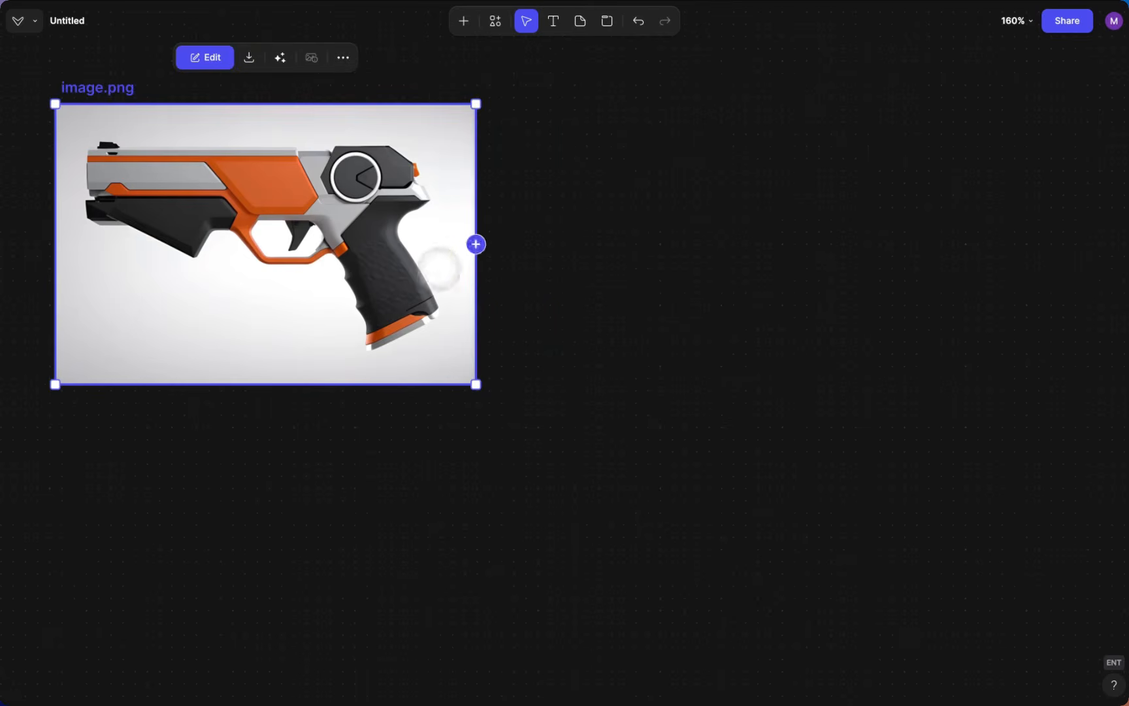
pyautogui.click(476, 244)
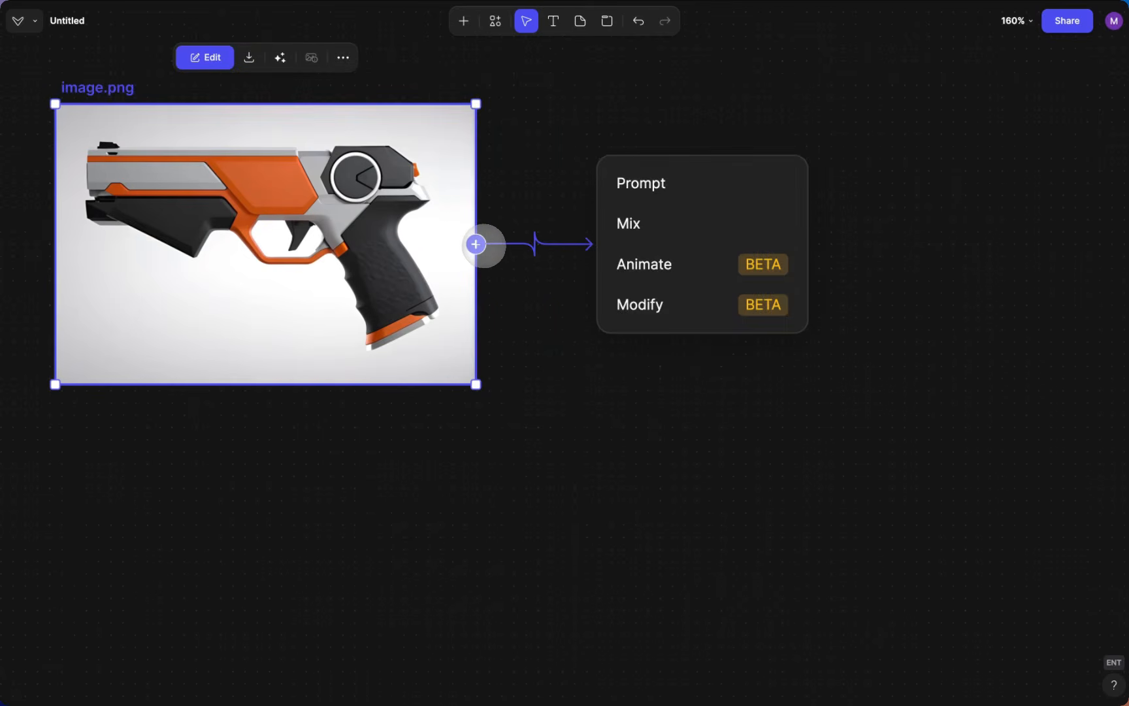
pyautogui.click(665, 288)
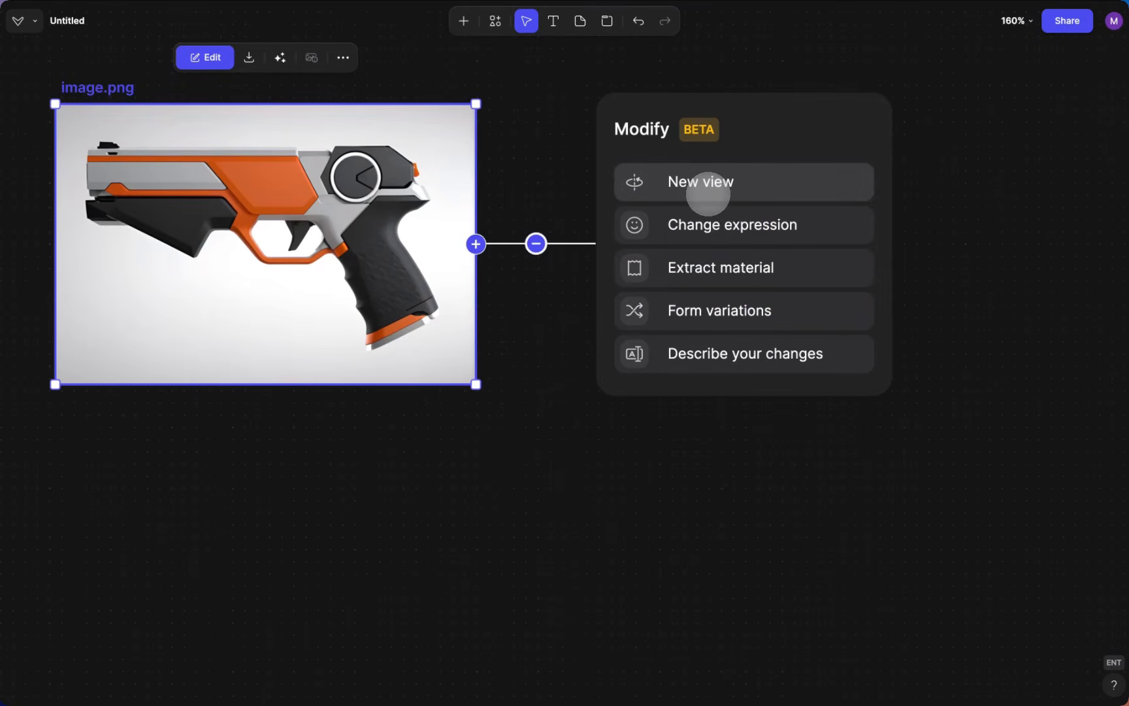
pyautogui.click(708, 194)
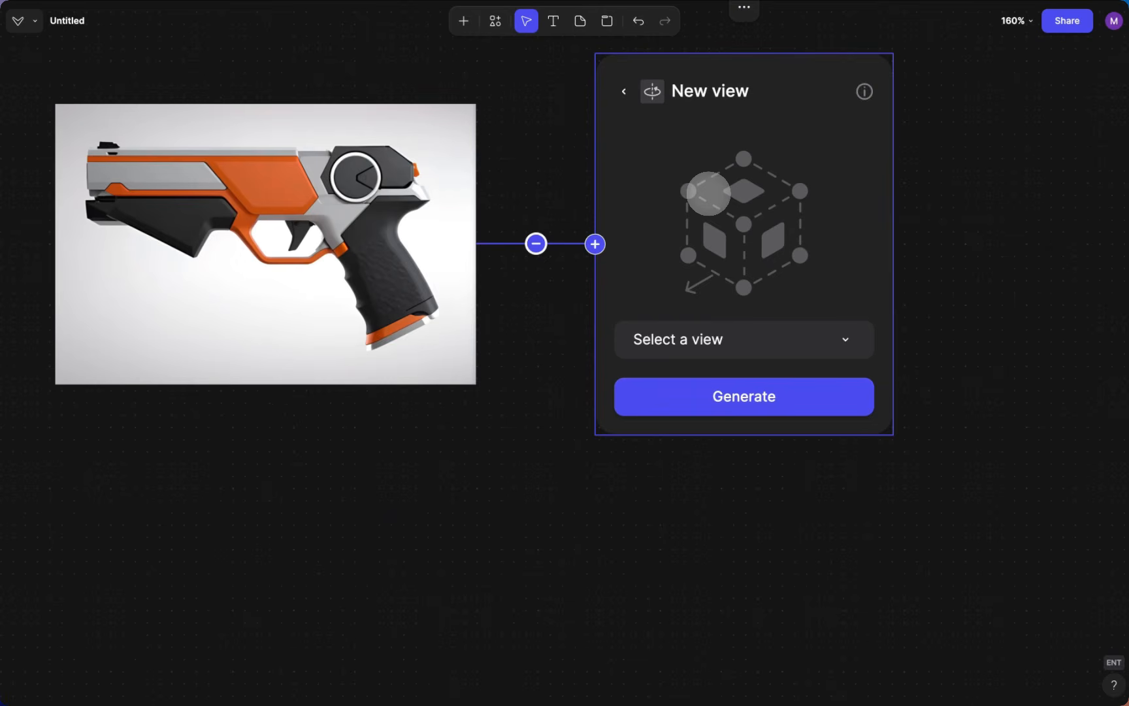
# Step: Generate a Front Left 3/4 View and a Top view of the handgun render
pyautogui.click(743, 224)
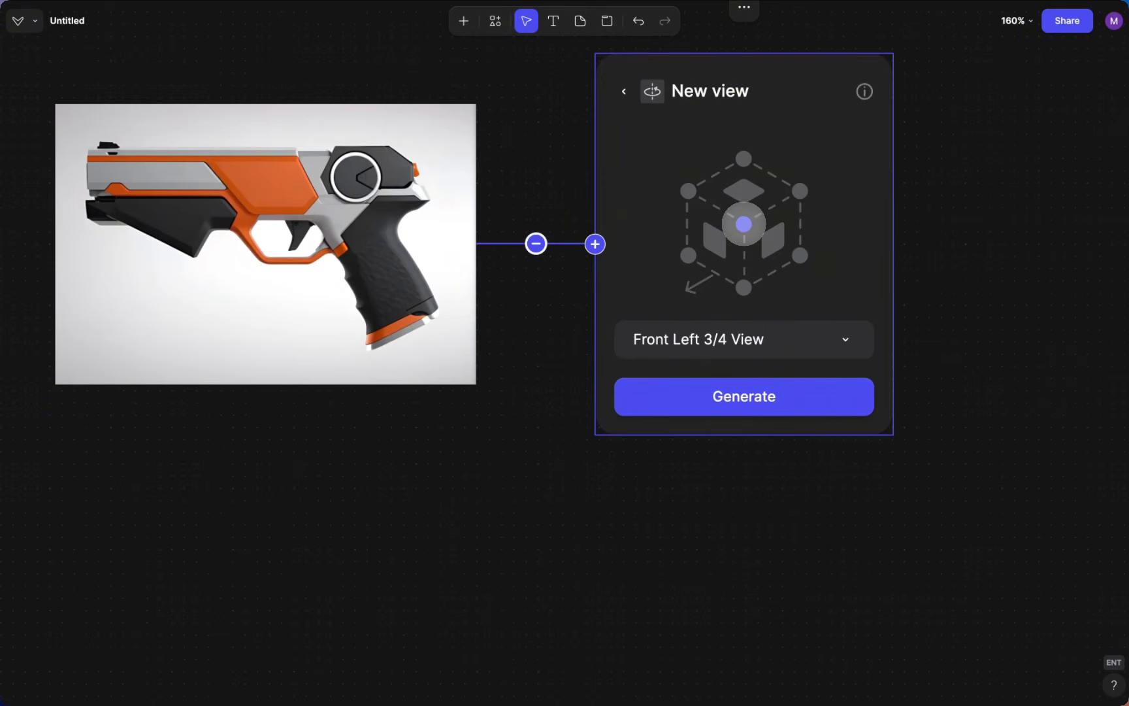
pyautogui.click(711, 400)
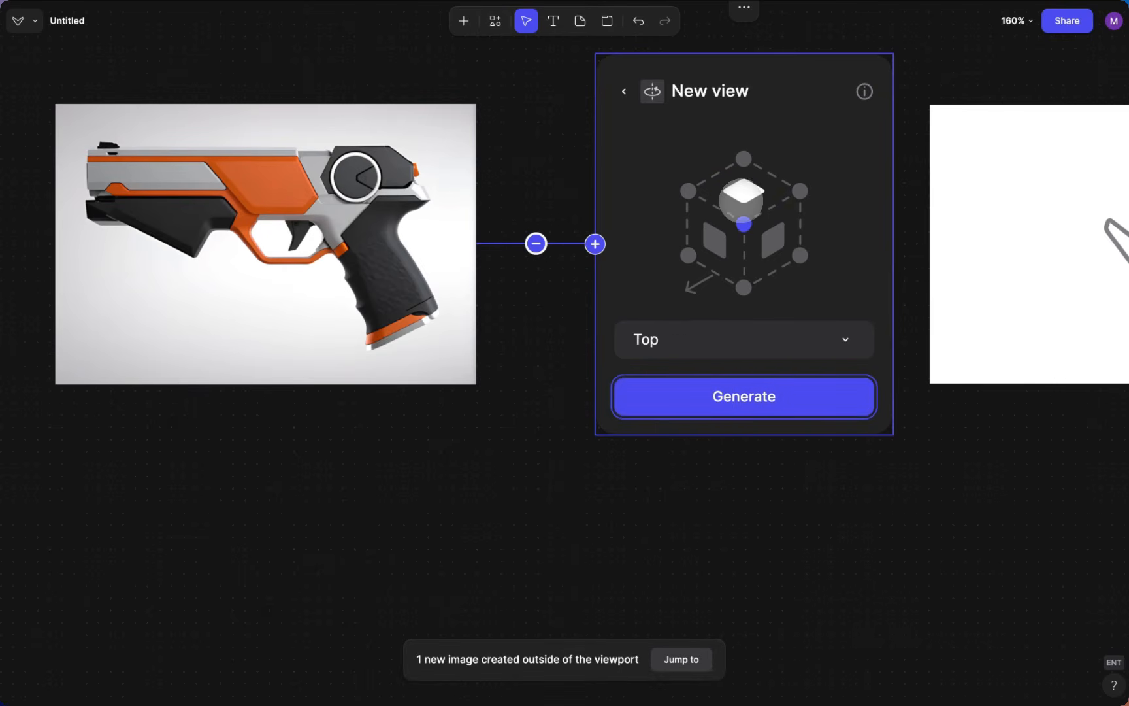
pyautogui.click(715, 245)
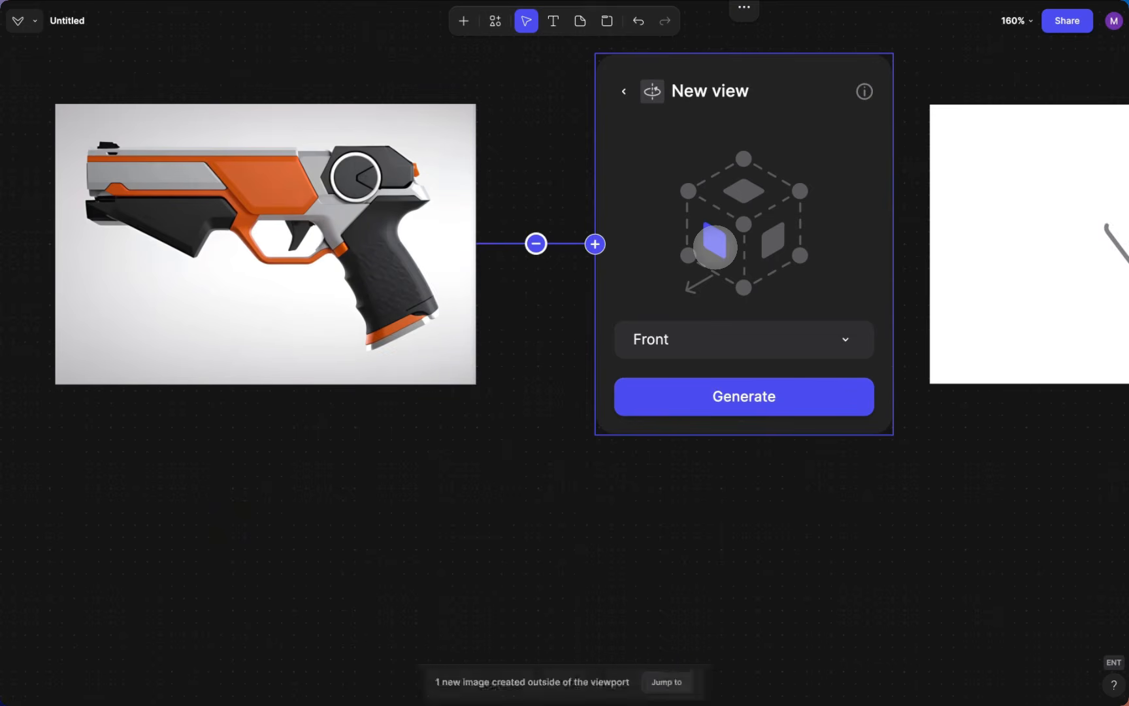
pyautogui.click(772, 242)
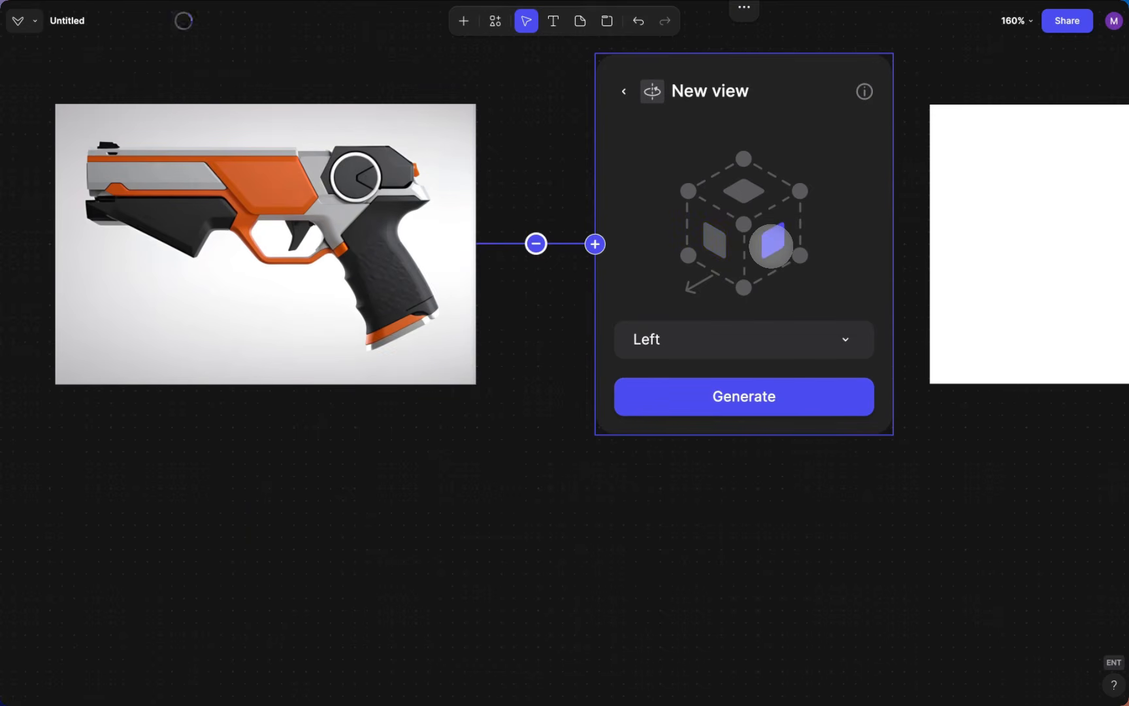
pyautogui.click(746, 196)
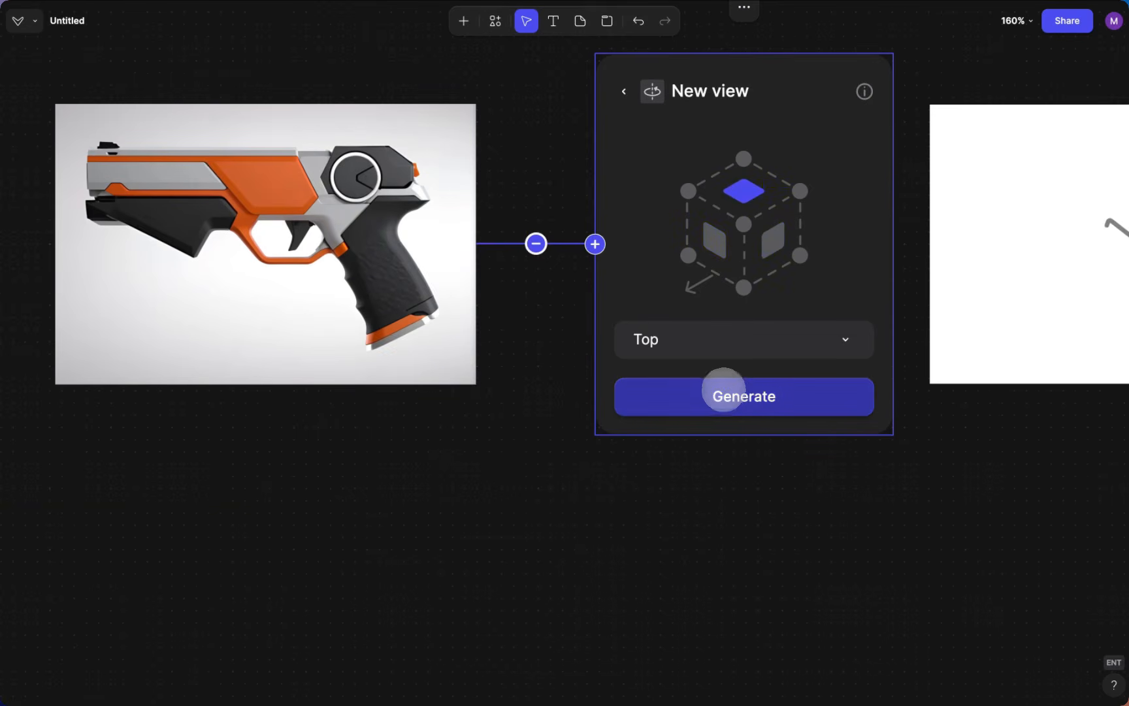
pyautogui.click(722, 394)
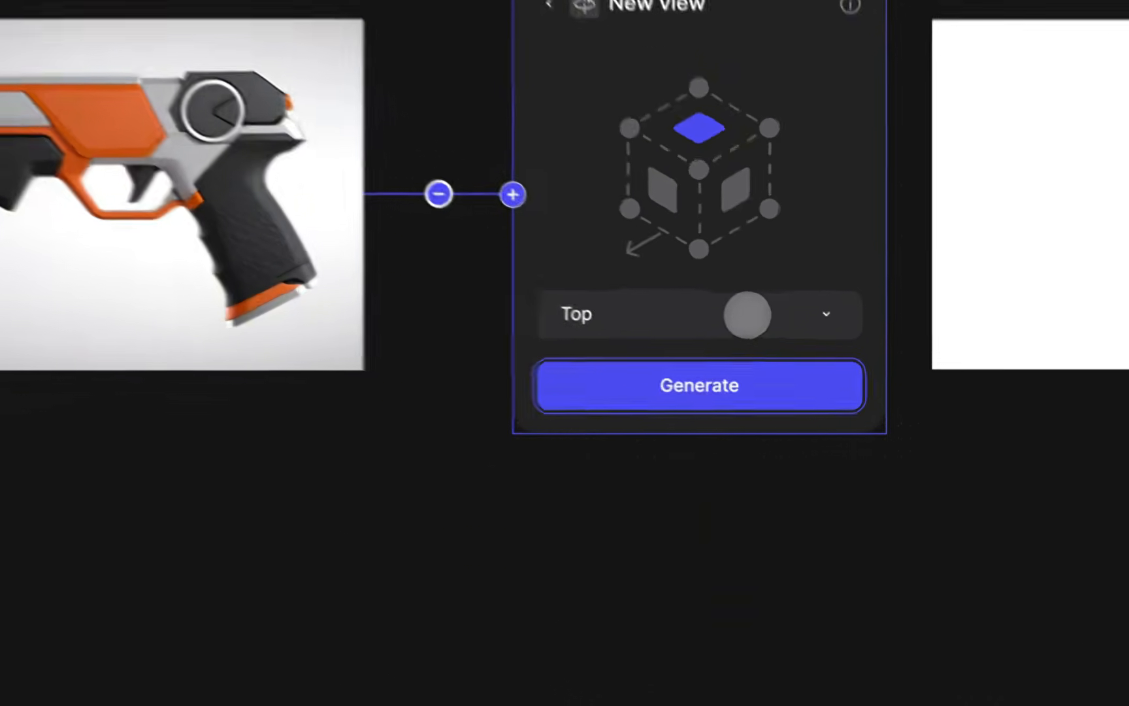
# Step: Generate the hidden Bottom and Bottom Rear Right 3/4 View versions of the handgun render
pyautogui.click(792, 324)
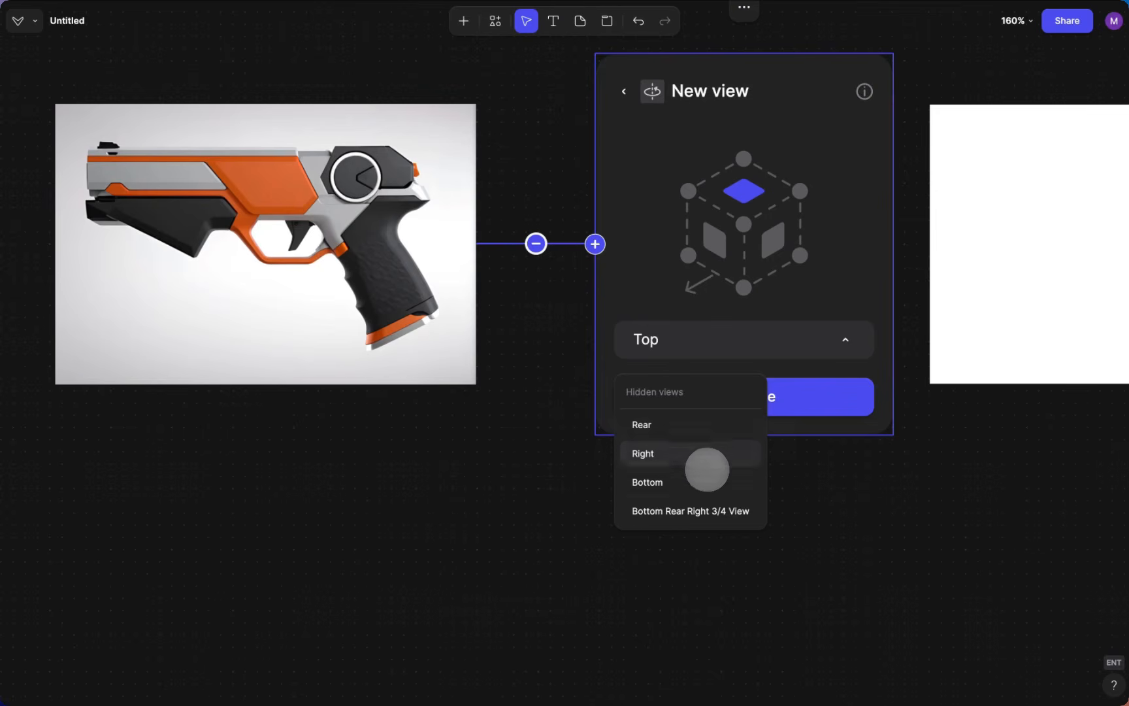
pyautogui.click(711, 481)
pyautogui.click(738, 394)
pyautogui.click(764, 339)
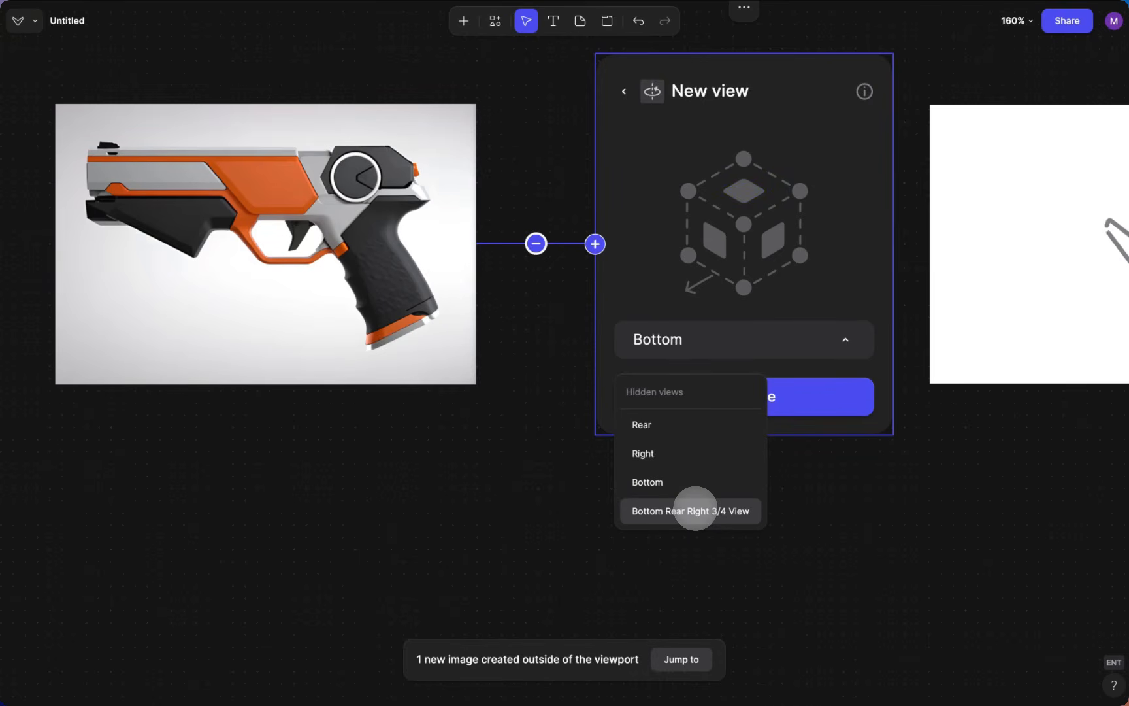
pyautogui.click(692, 510)
pyautogui.click(718, 403)
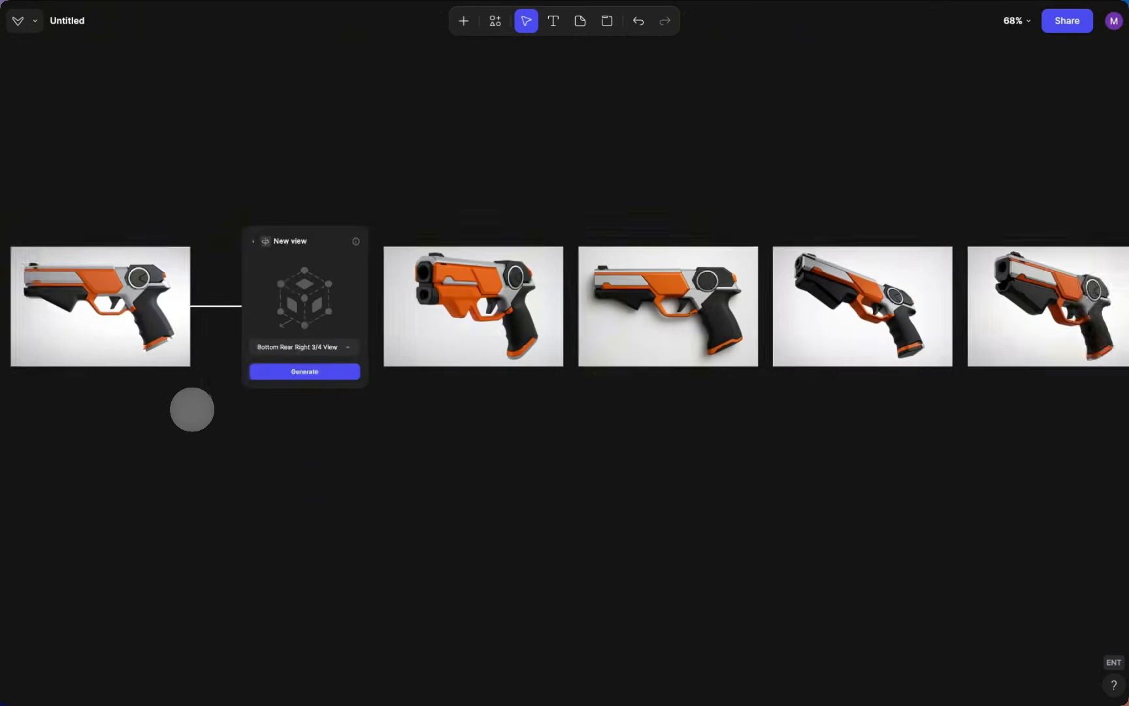
# Step: Examine the generated Front Left 3/4 and Top view images beside the original render
pyautogui.scroll(5, 192, 409)
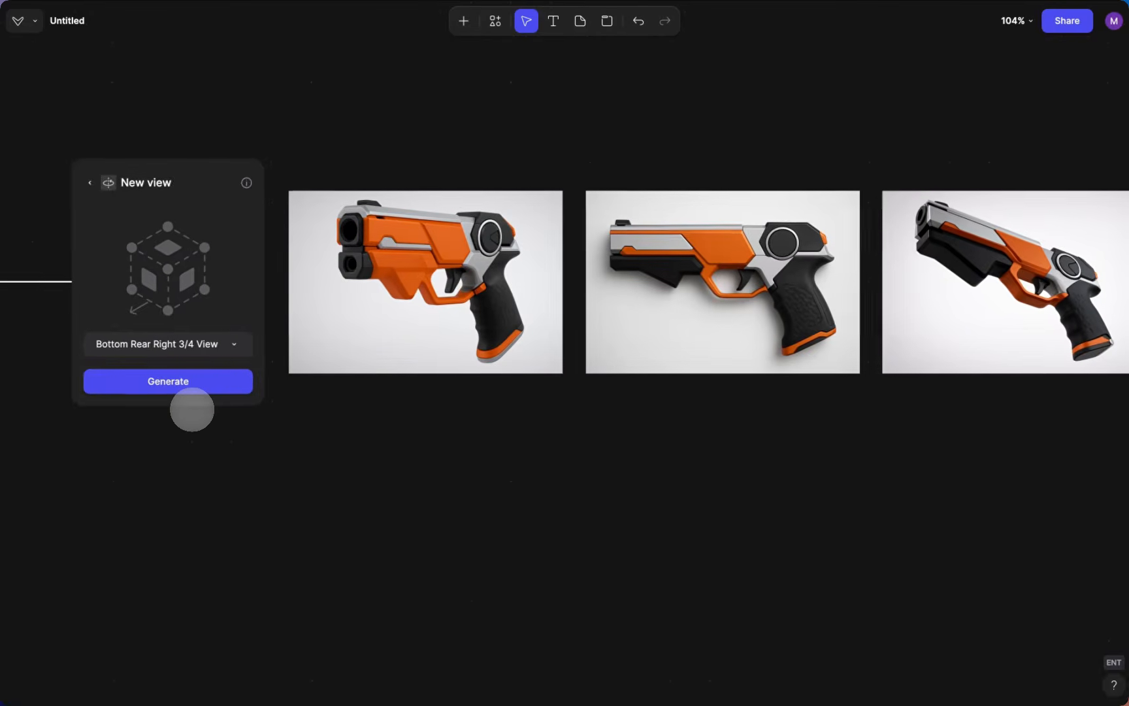
pyautogui.hscroll(-5, 192, 409)
pyautogui.hscroll(-1, 191, 409)
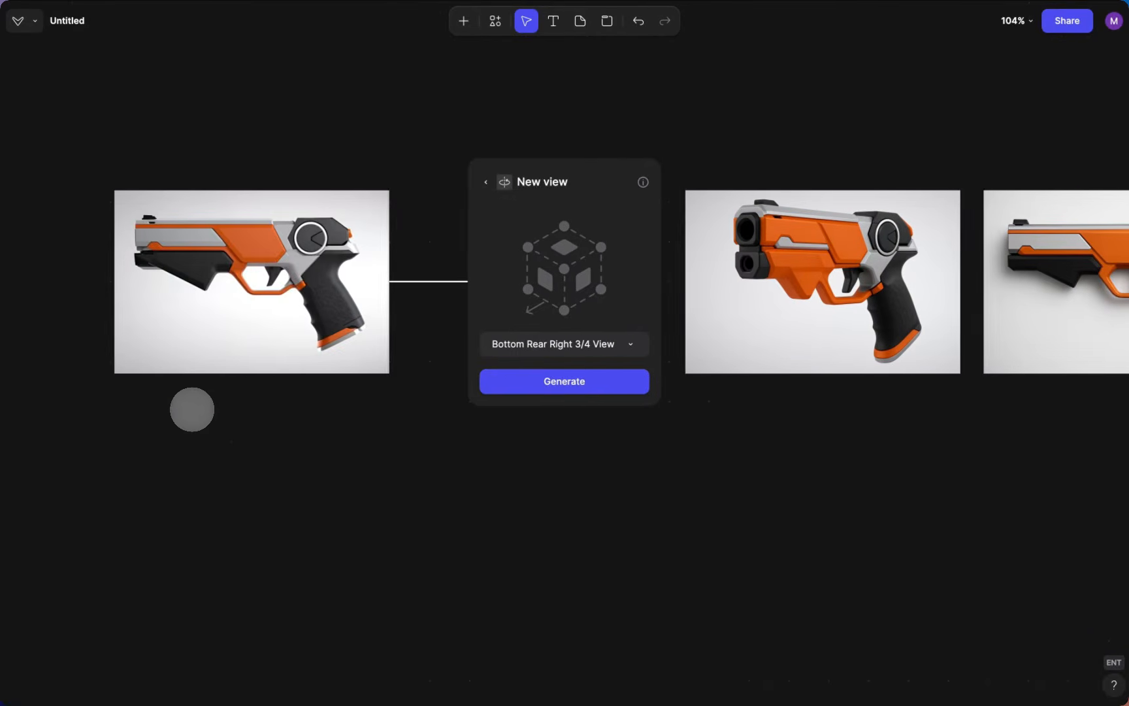
pyautogui.hscroll(3, 192, 409)
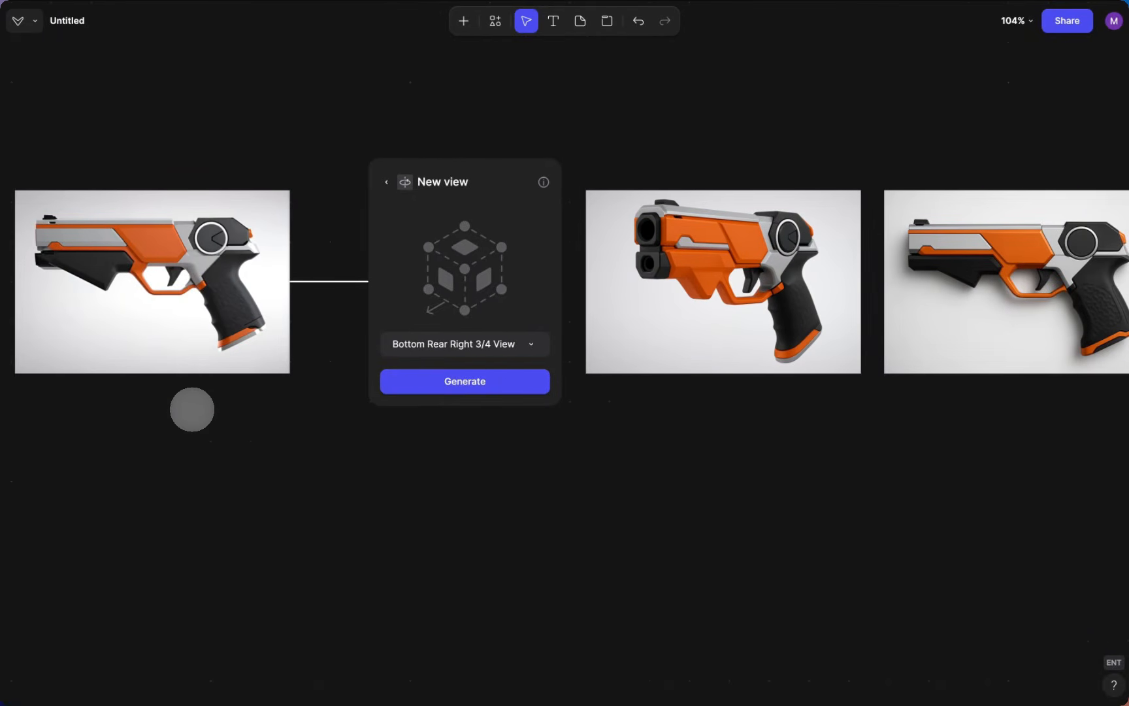
pyautogui.click(641, 320)
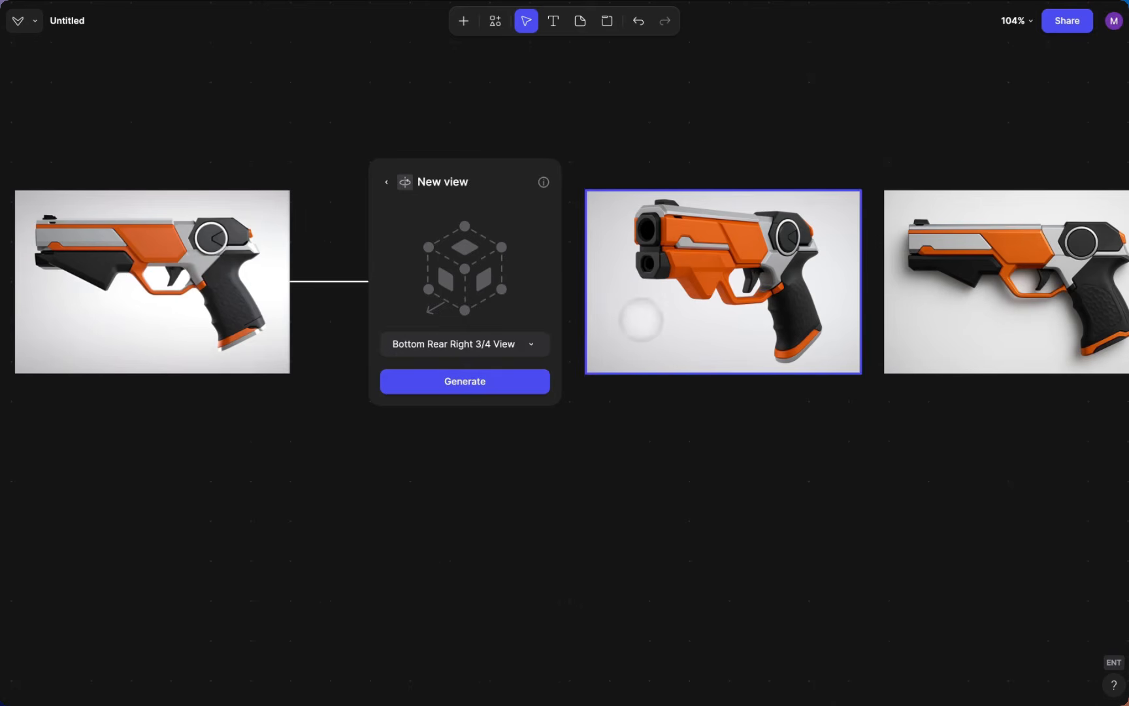
pyautogui.click(641, 321)
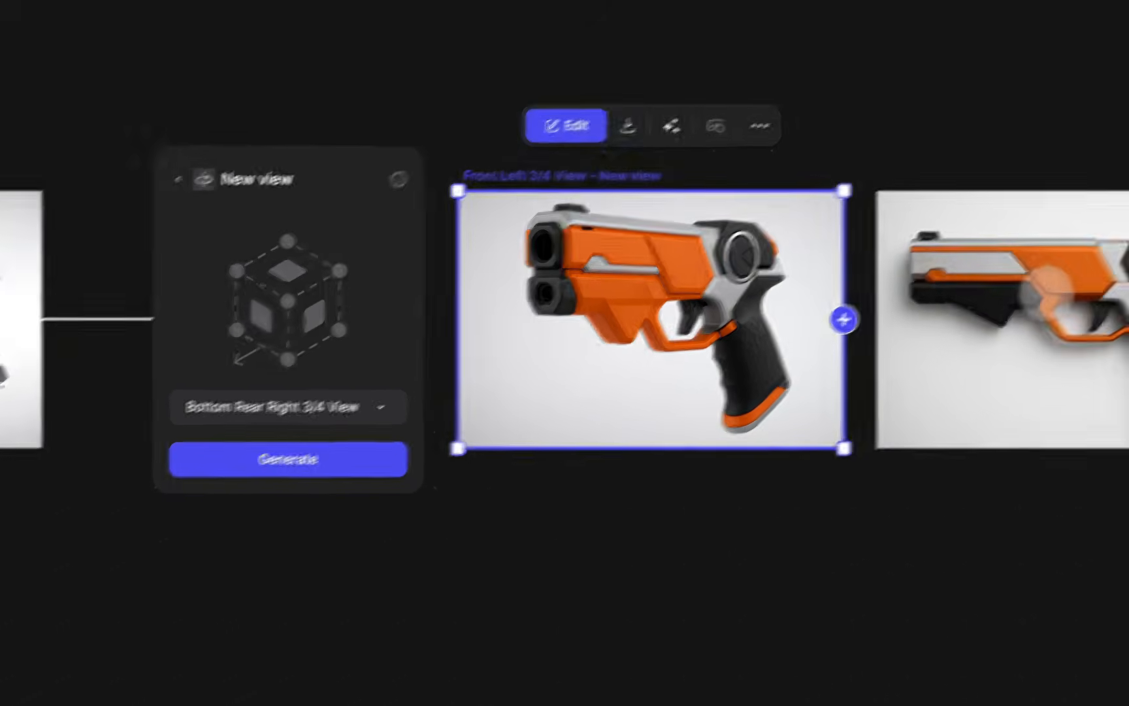
pyautogui.click(1111, 258)
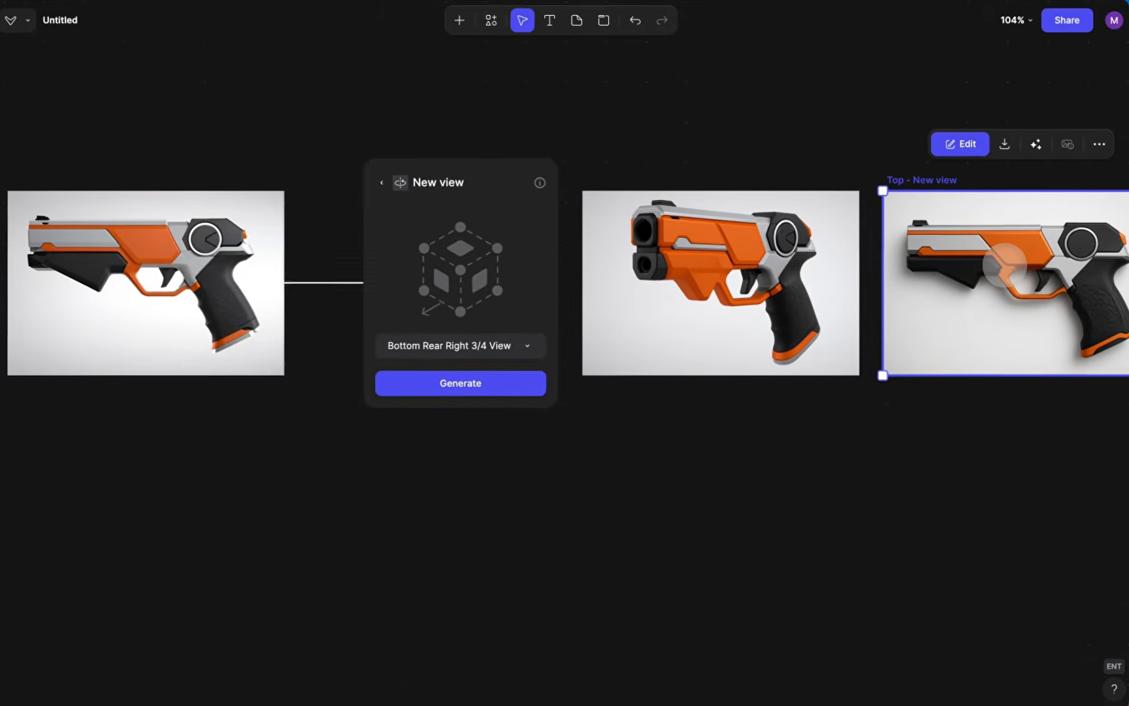
# Step: Examine the generated Top, Bottom and Bottom Rear Right 3/4 View images and compare them with the original handgun render
pyautogui.hscroll(3, 1006, 265)
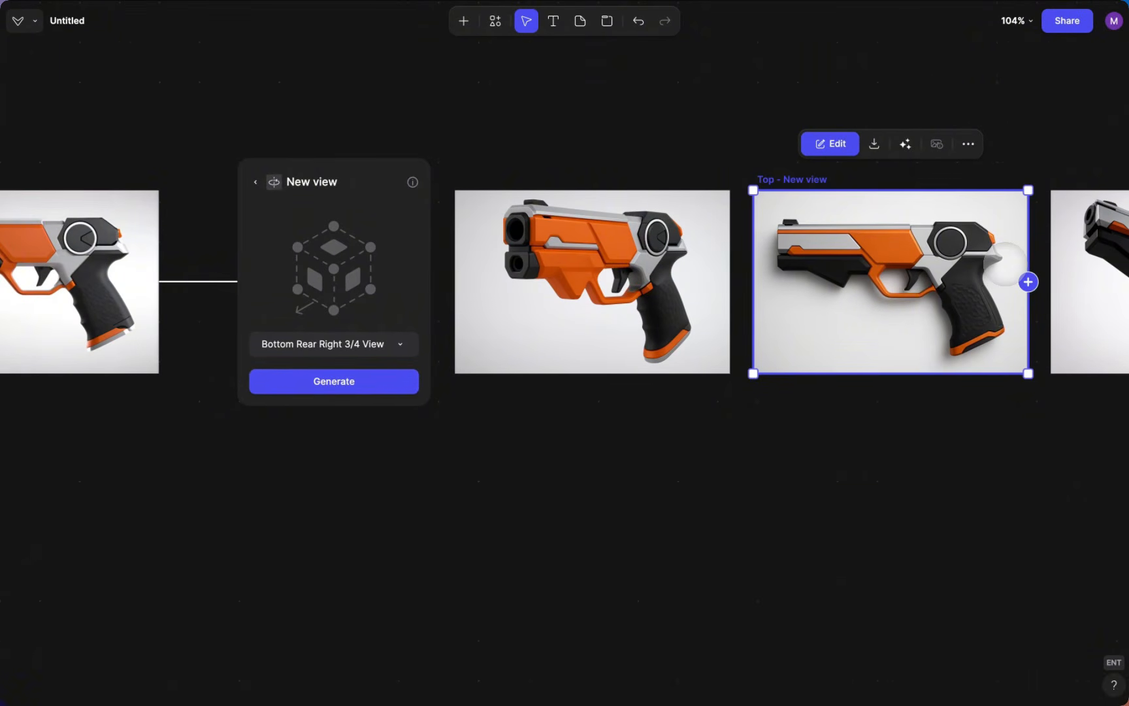
pyautogui.hscroll(-5, 1006, 263)
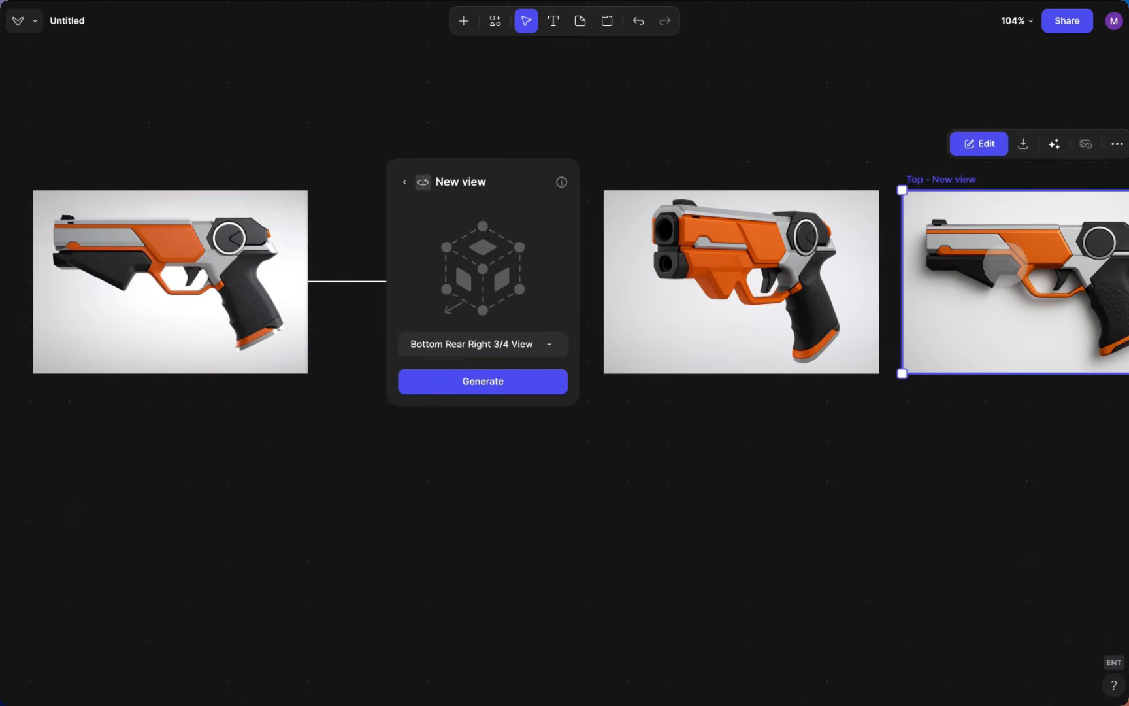
pyautogui.hscroll(3, 1005, 263)
pyautogui.click(955, 292)
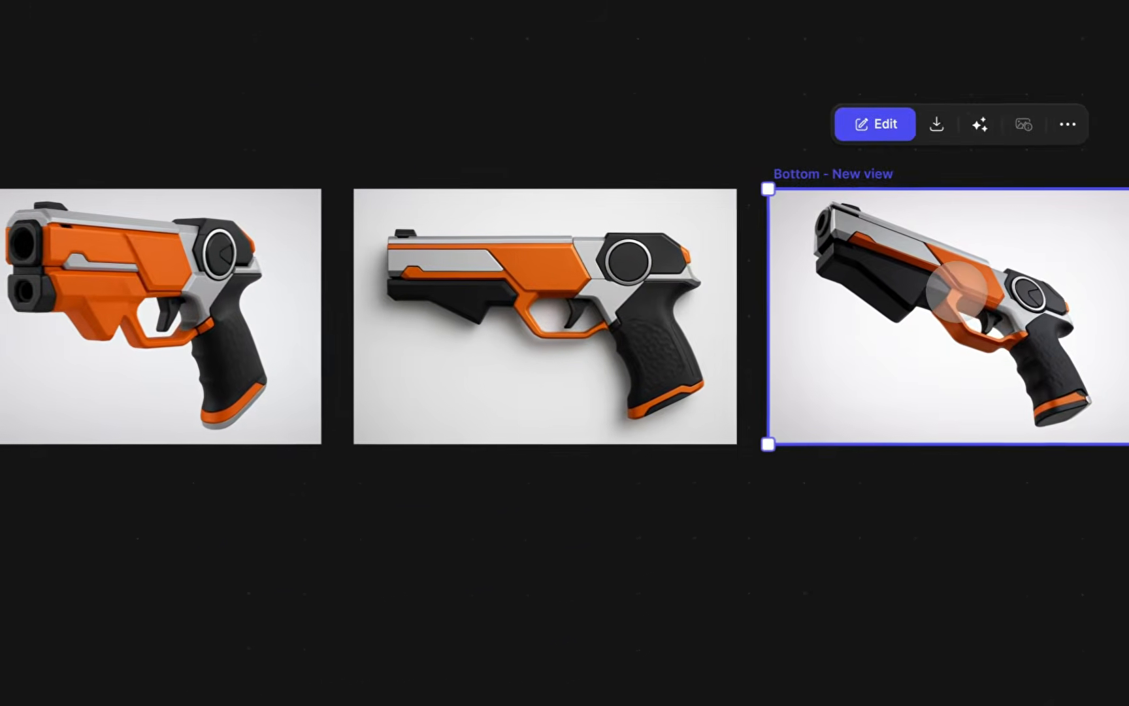
pyautogui.hscroll(6, 955, 292)
pyautogui.click(945, 298)
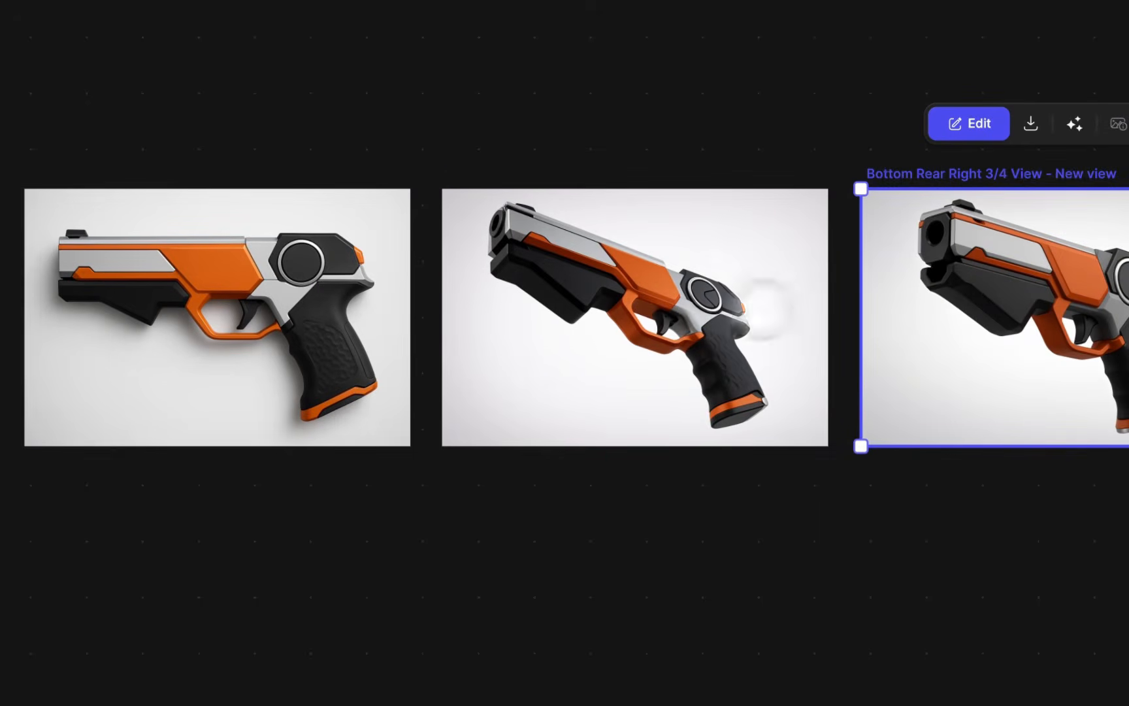
pyautogui.click(663, 318)
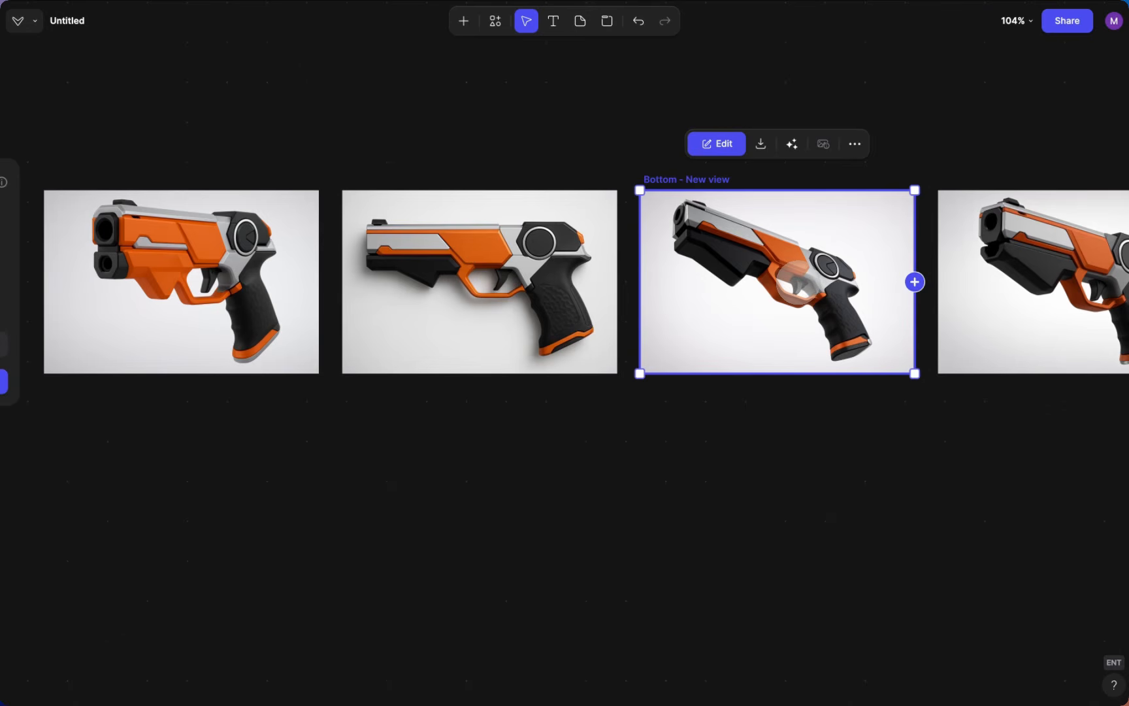
pyautogui.hscroll(-4, 797, 281)
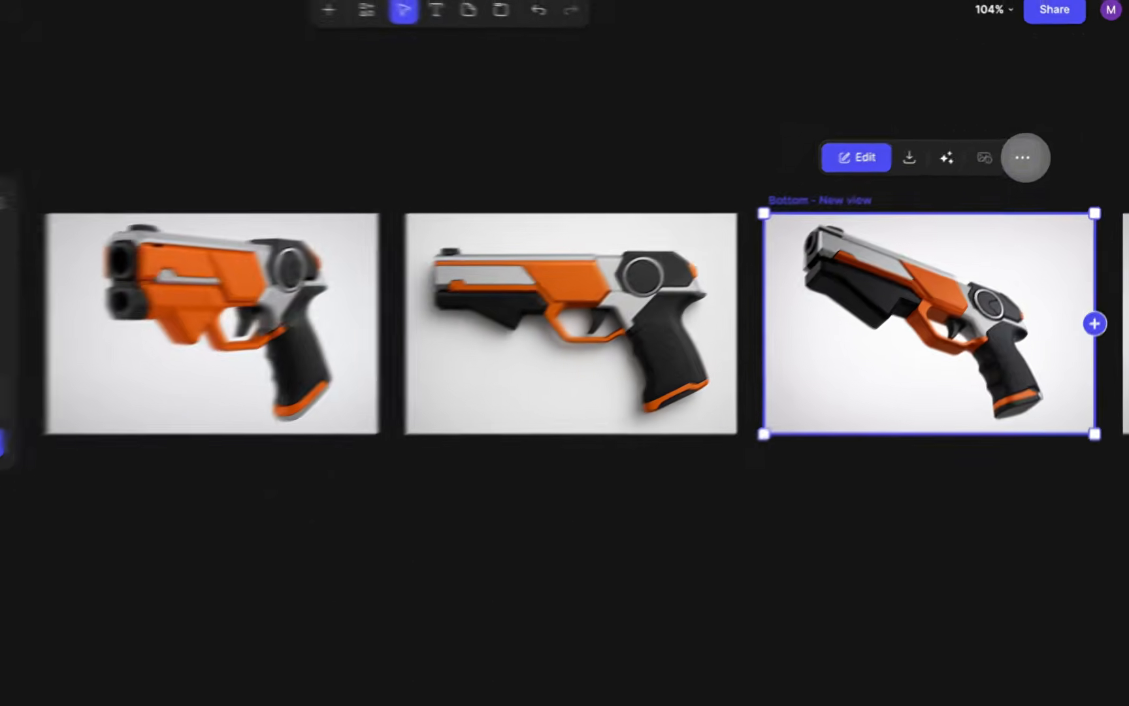
pyautogui.click(1040, 143)
pyautogui.click(987, 293)
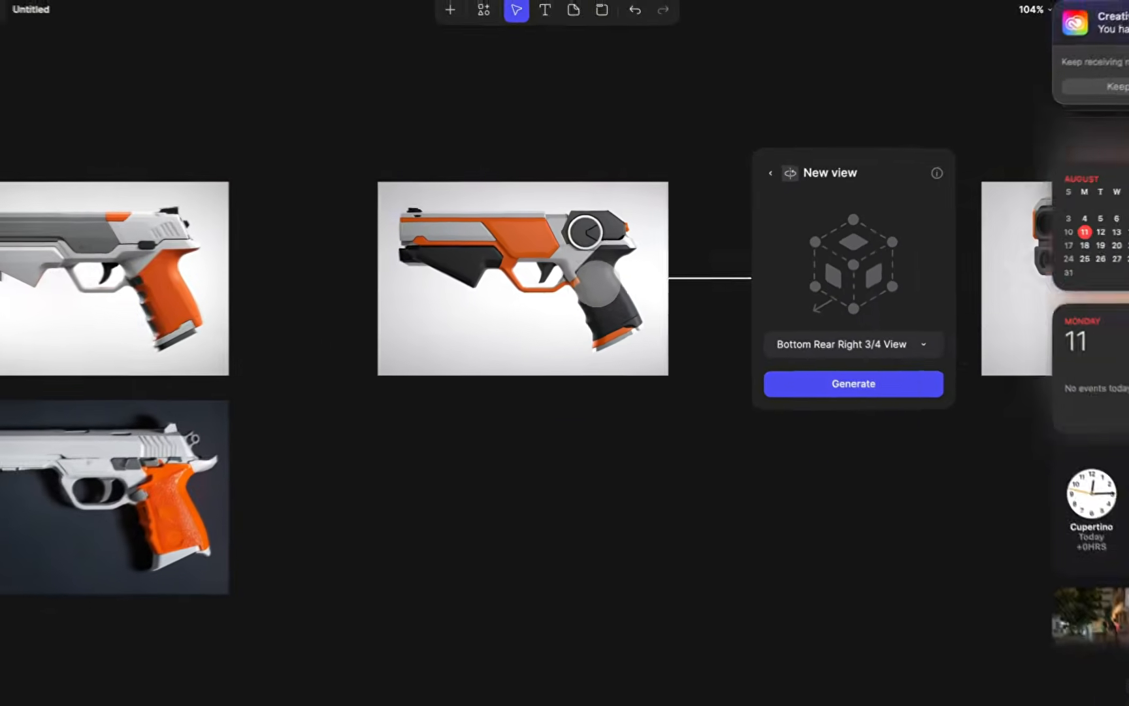
pyautogui.click(574, 306)
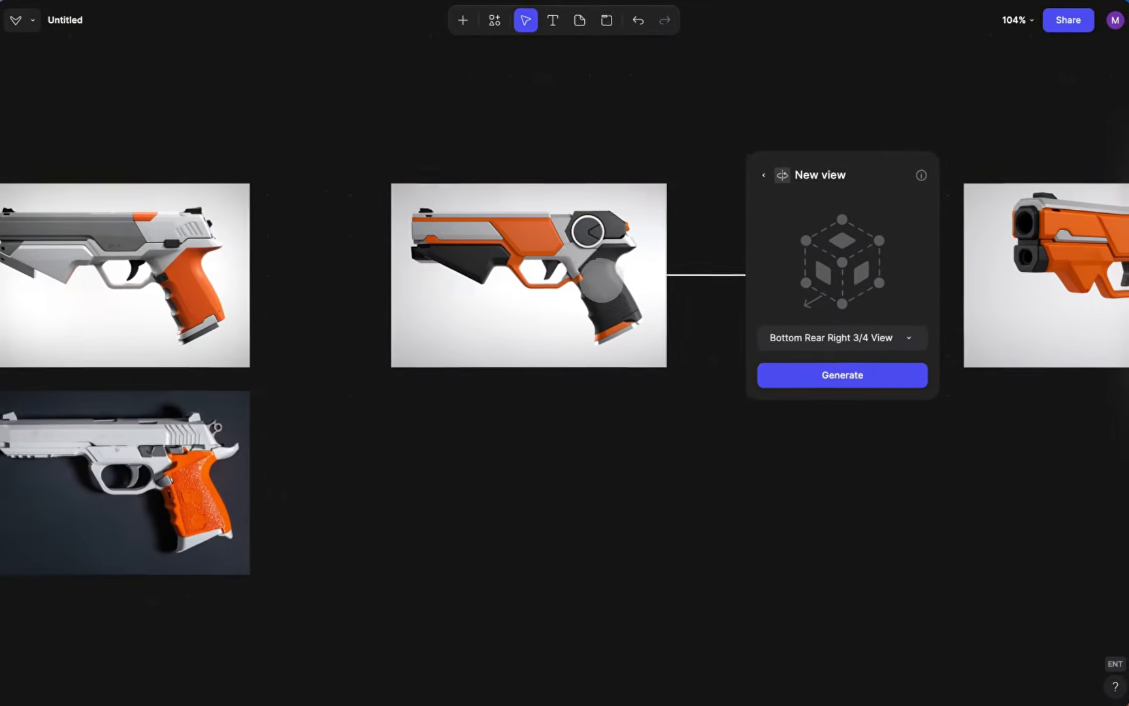
pyautogui.hscroll(6, 602, 279)
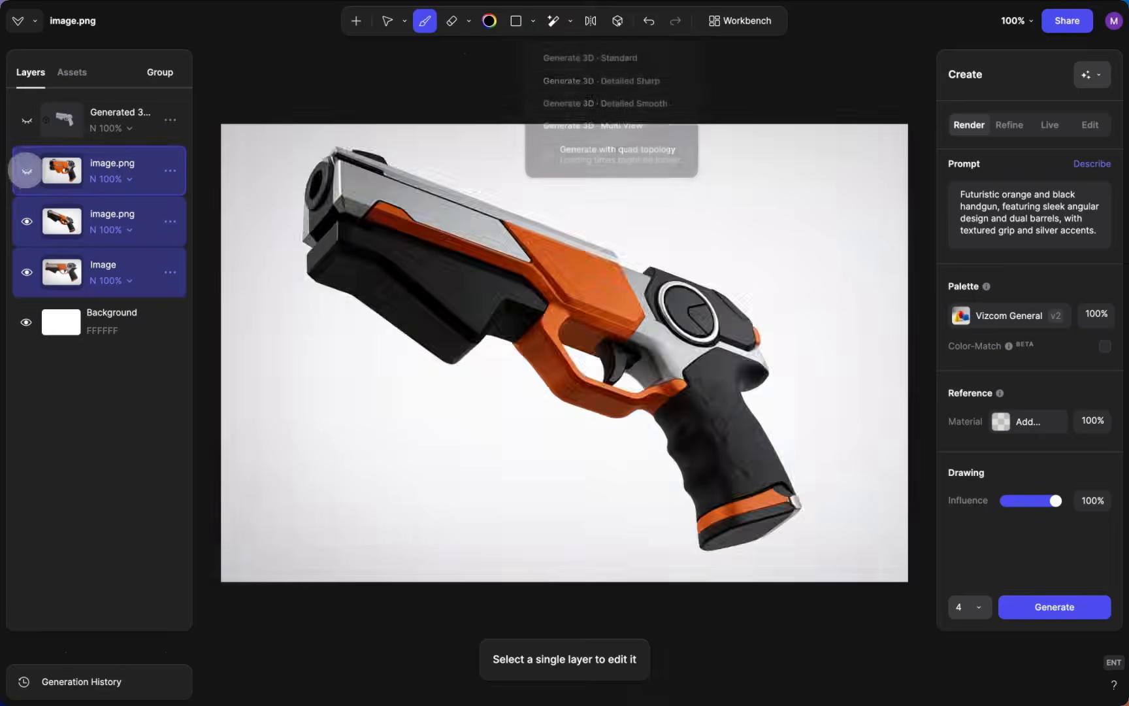
# Step: Hide the handgun image layers and show the generated 3D model layer on its own
pyautogui.click(26, 221)
pyautogui.click(26, 272)
pyautogui.click(27, 119)
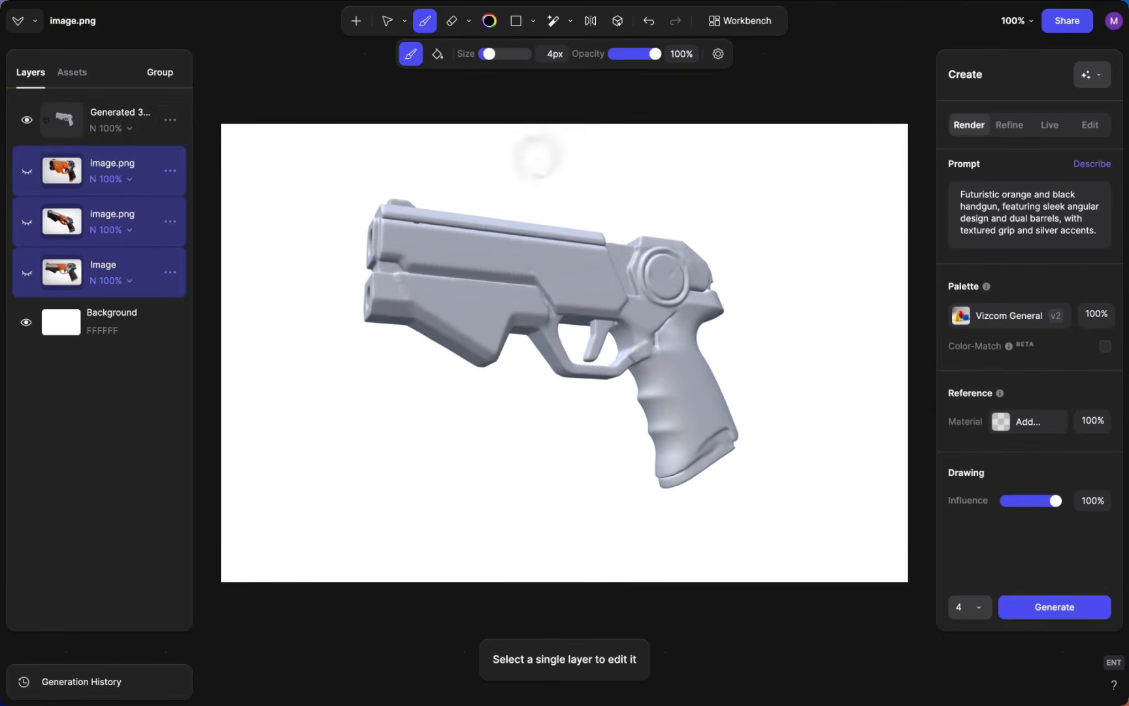
pyautogui.click(617, 20)
# Step: Compare the generated 3D handgun with the front three-quarter image and the side-view image by showing each layer in turn
pyautogui.click(26, 171)
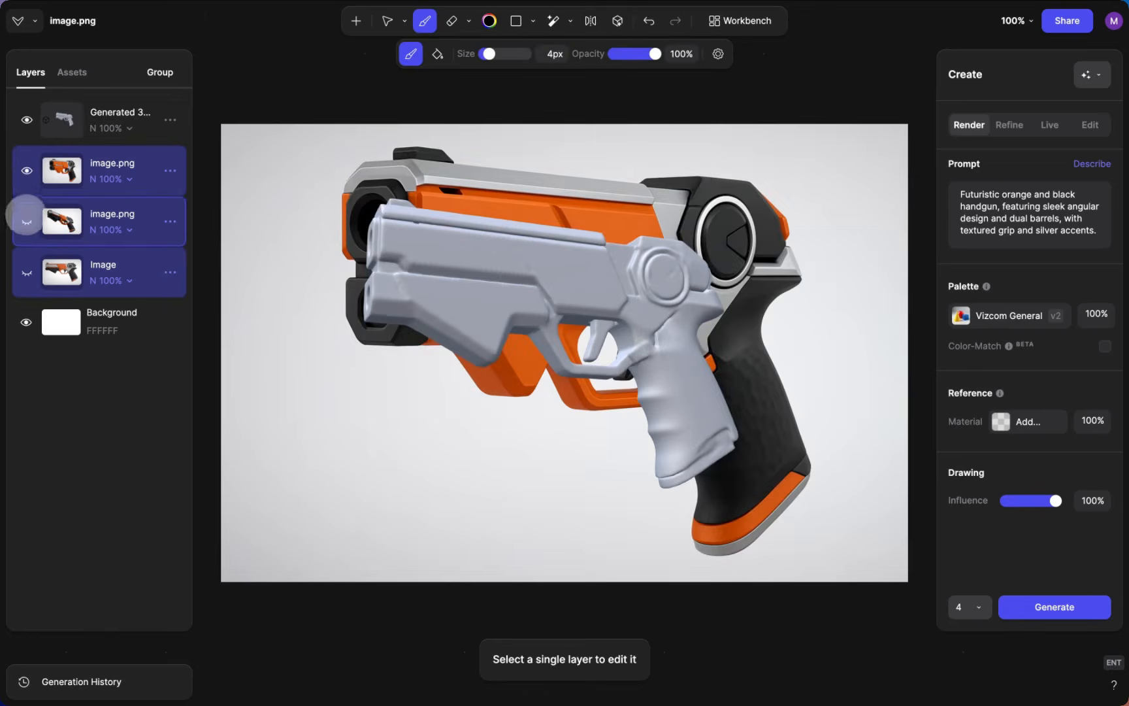
pyautogui.click(26, 171)
pyautogui.click(27, 272)
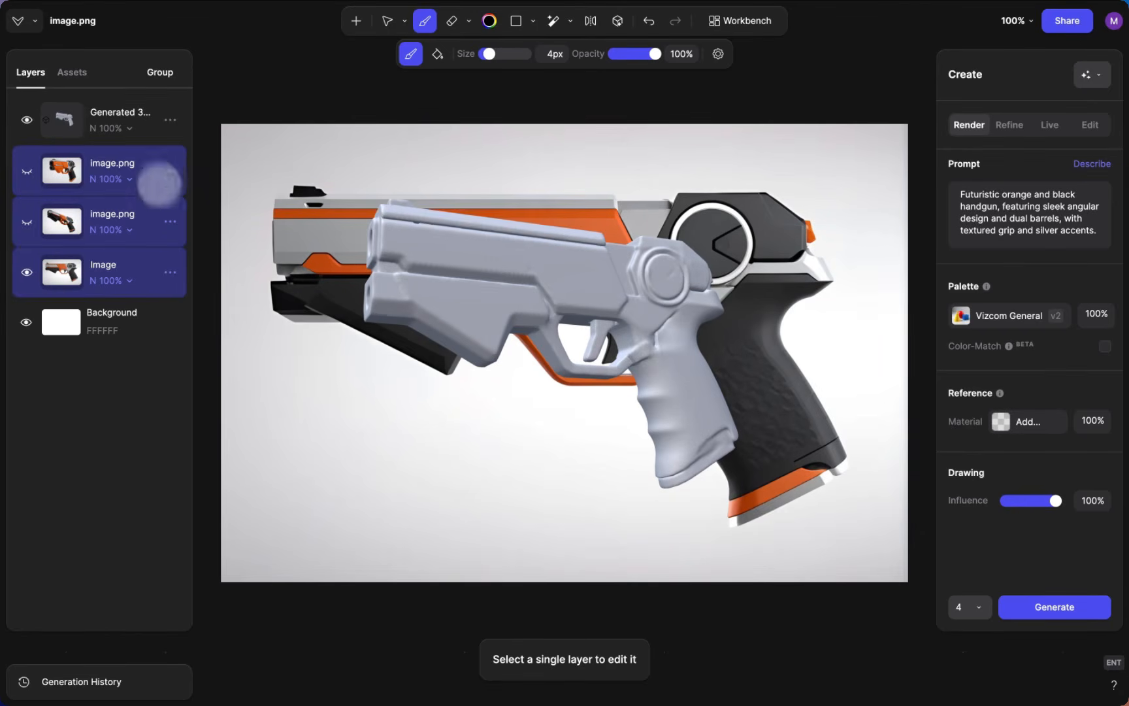
pyautogui.click(114, 116)
pyautogui.moveTo(564, 353); pyautogui.dragTo(538, 392)
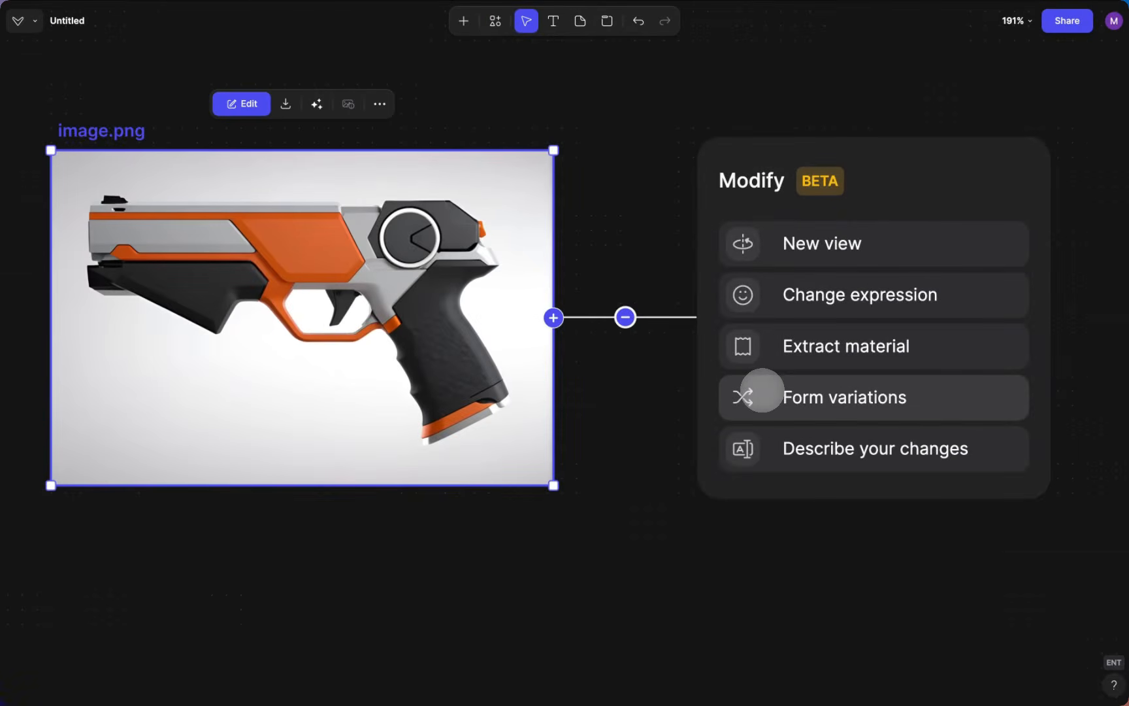
# Step: Switch the handgun render's Modify node to Change expression and try the Happy and Sad settings on the dial
pyautogui.scroll(-2, 761, 390)
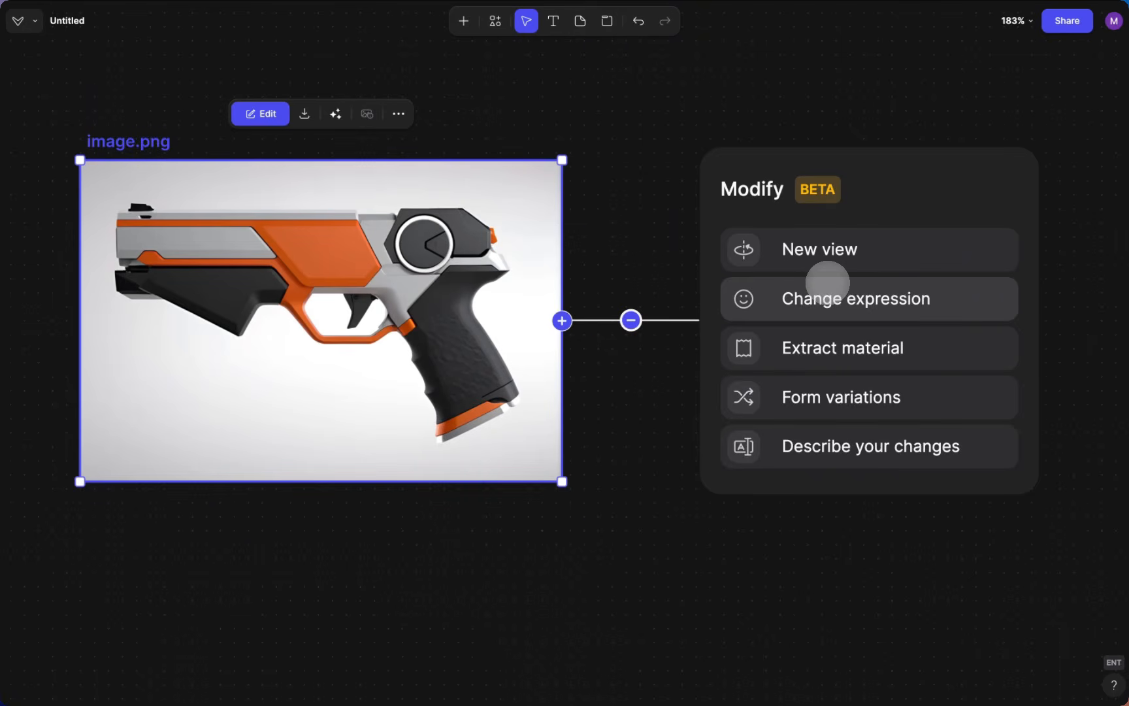
pyautogui.click(827, 282)
pyautogui.click(868, 211)
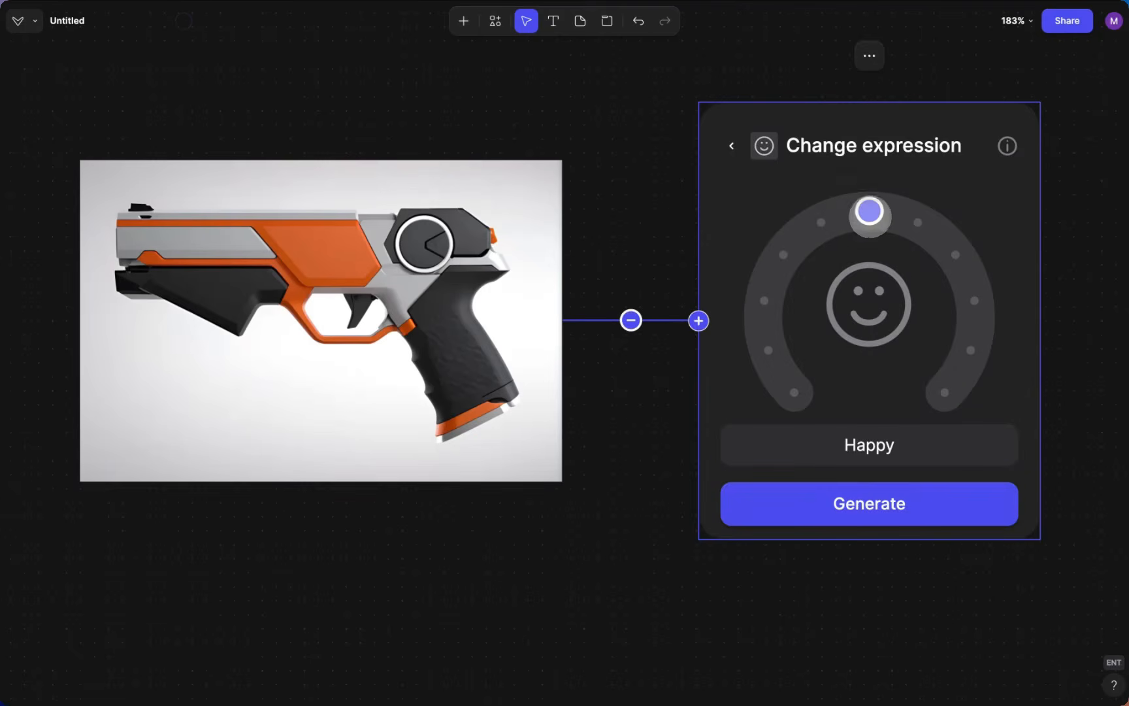
pyautogui.click(918, 223)
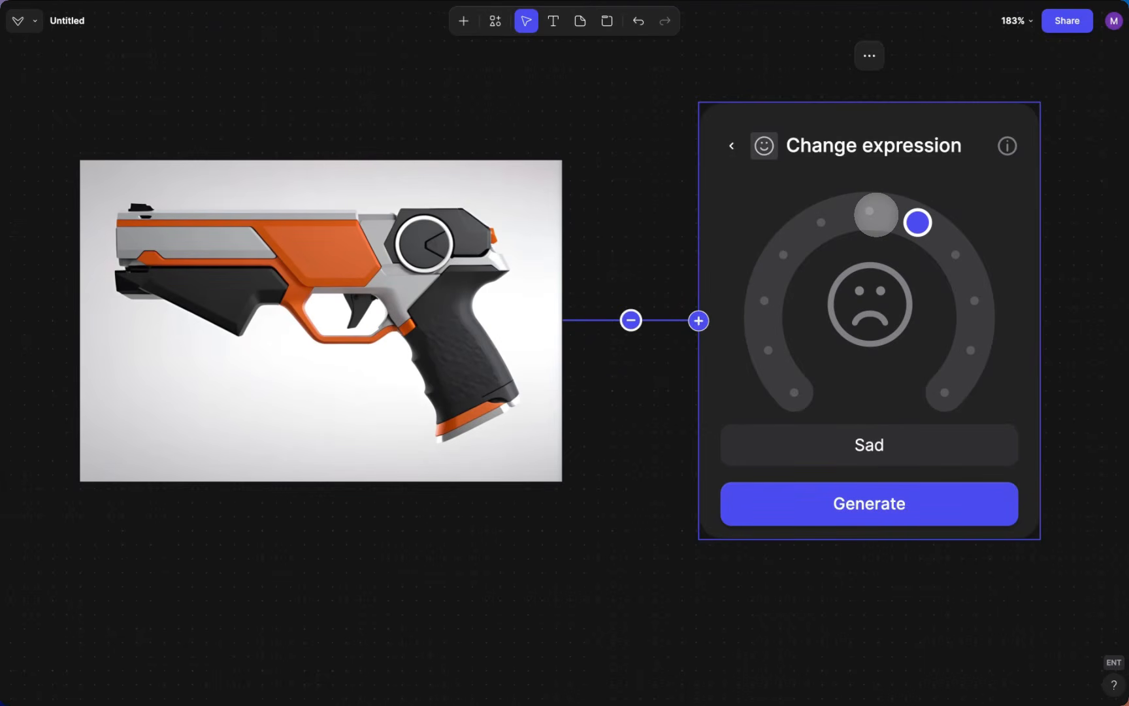
pyautogui.scroll(-2, 875, 214)
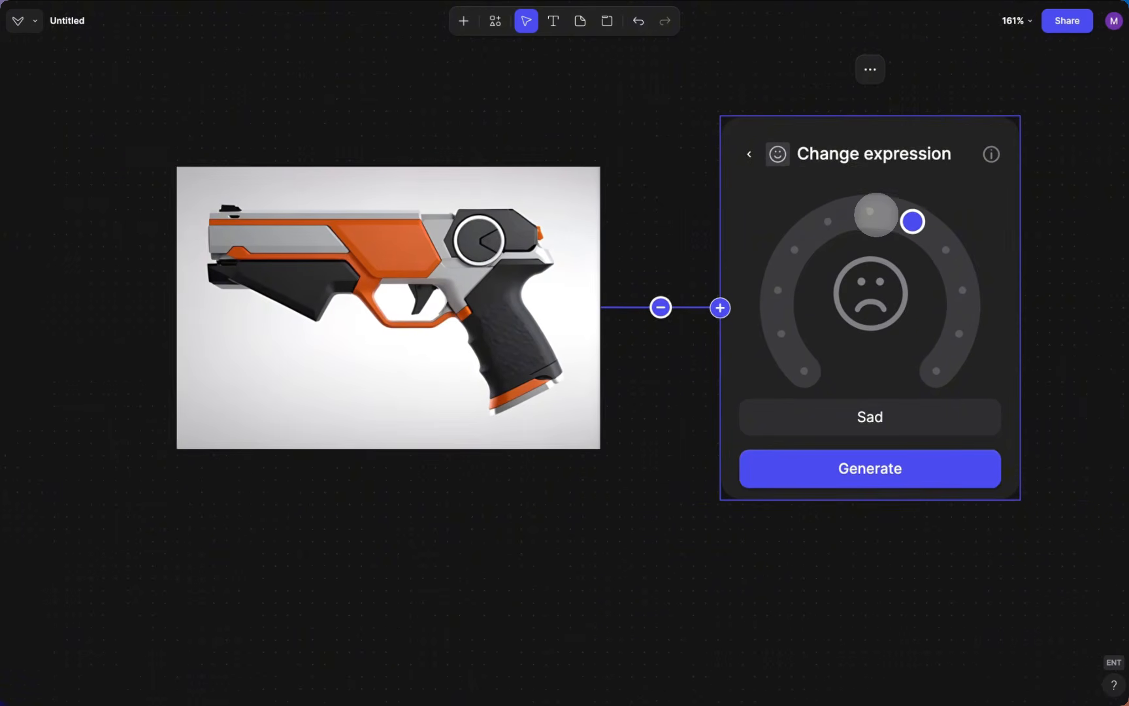
pyautogui.hscroll(2, 875, 214)
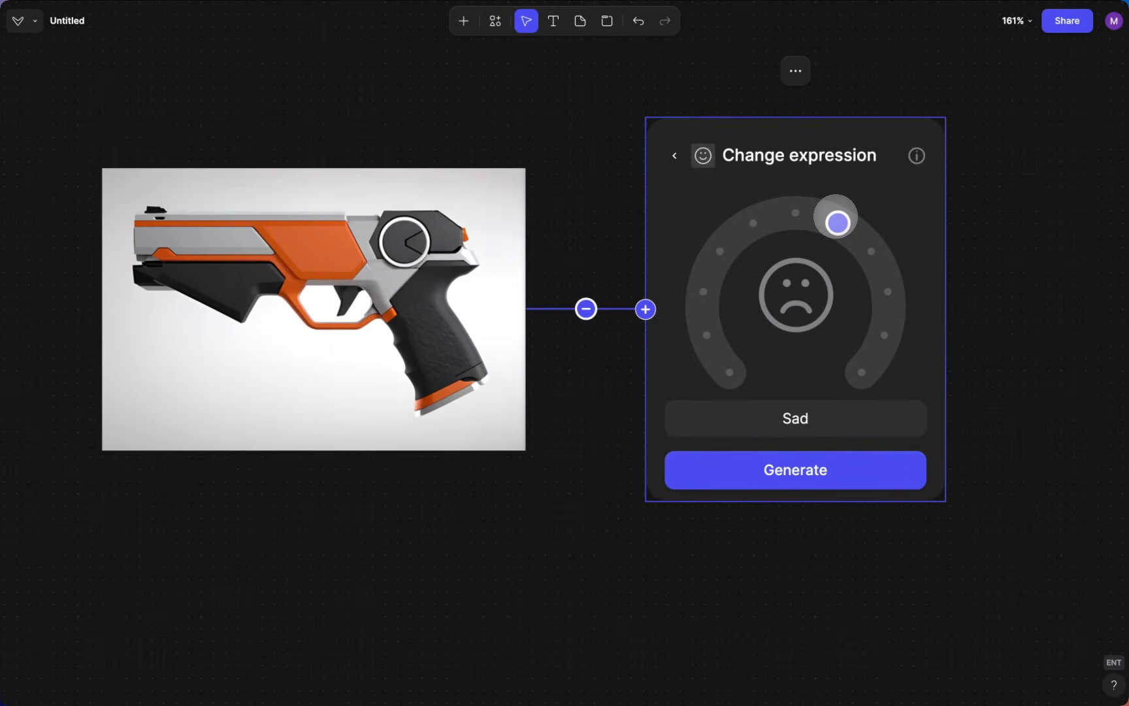
# Step: Generate Happy and Sad expression versions of the handgun render
pyautogui.click(795, 212)
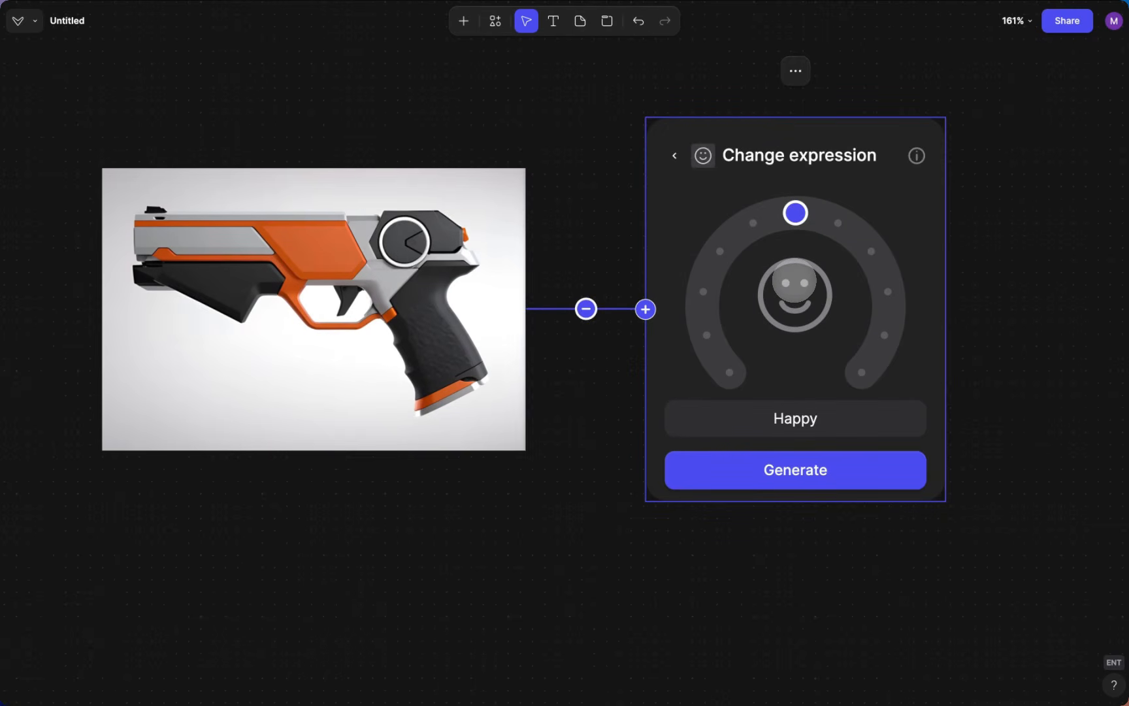
pyautogui.click(786, 476)
pyautogui.click(837, 223)
# Step: Generate Curious and Angry expression versions of the handgun render
pyautogui.click(703, 292)
pyautogui.click(784, 467)
pyautogui.click(885, 335)
pyautogui.click(816, 467)
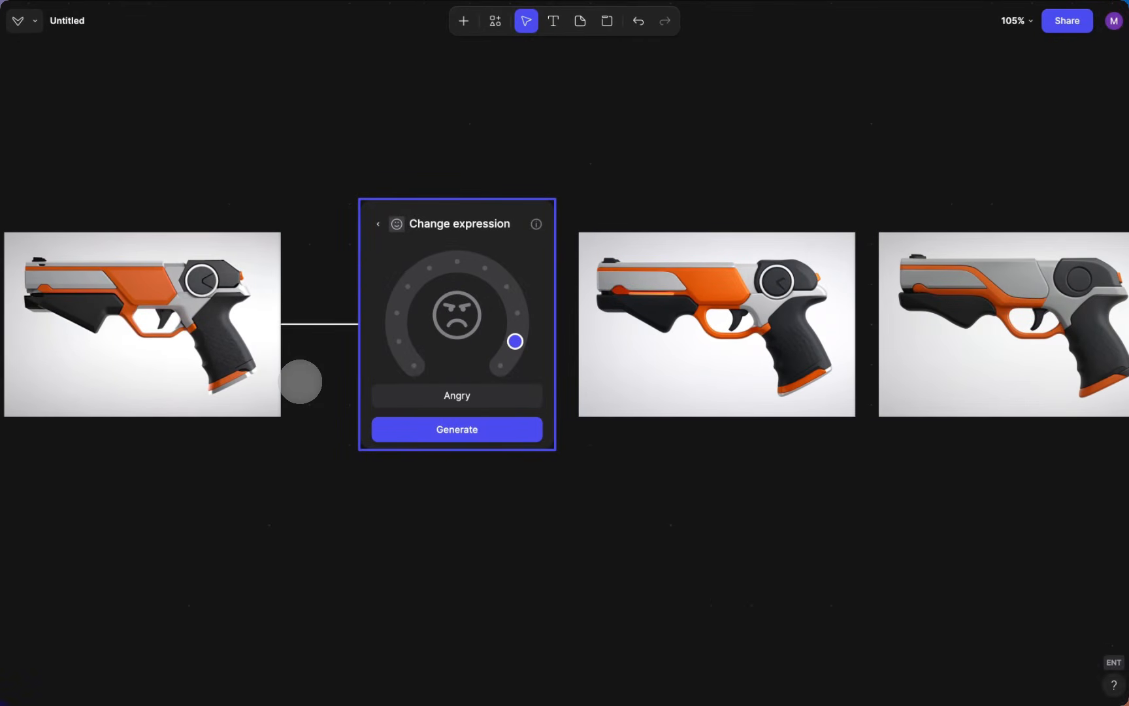
# Step: Examine the Happy, Sad, Curious and Angry changed-expression renders one after another for differences in form and detail
pyautogui.click(588, 324)
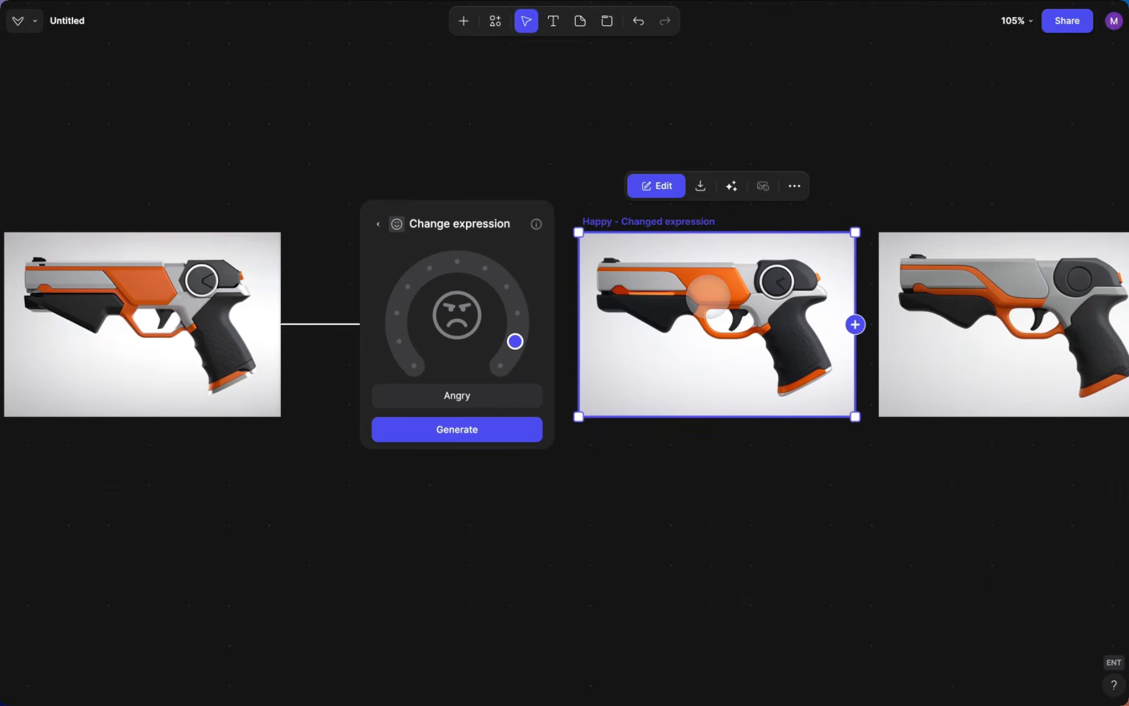
pyautogui.scroll(3, 707, 295)
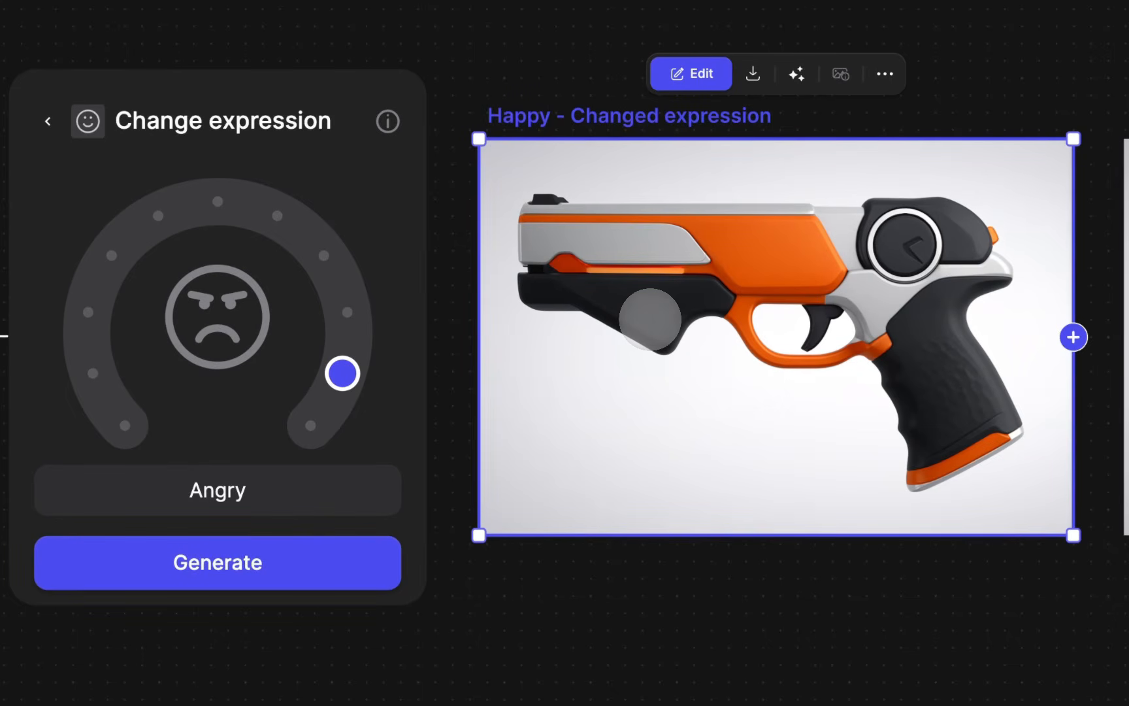
pyautogui.hscroll(-5, 650, 319)
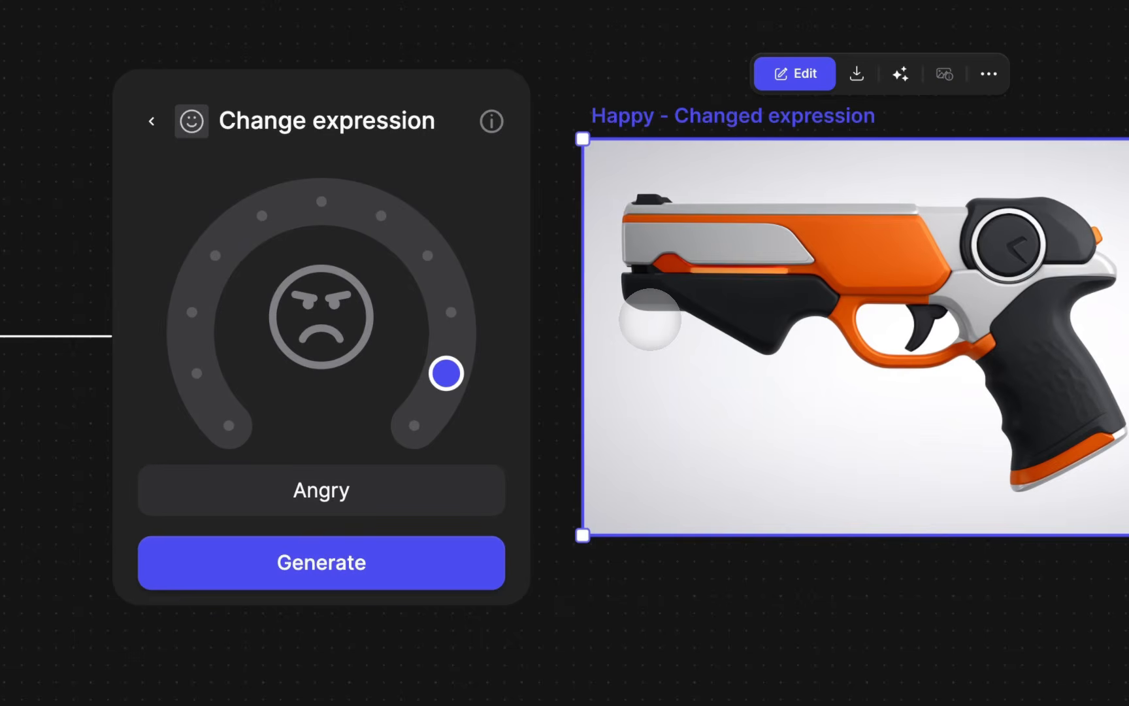
pyautogui.hscroll(10, 650, 319)
pyautogui.click(696, 256)
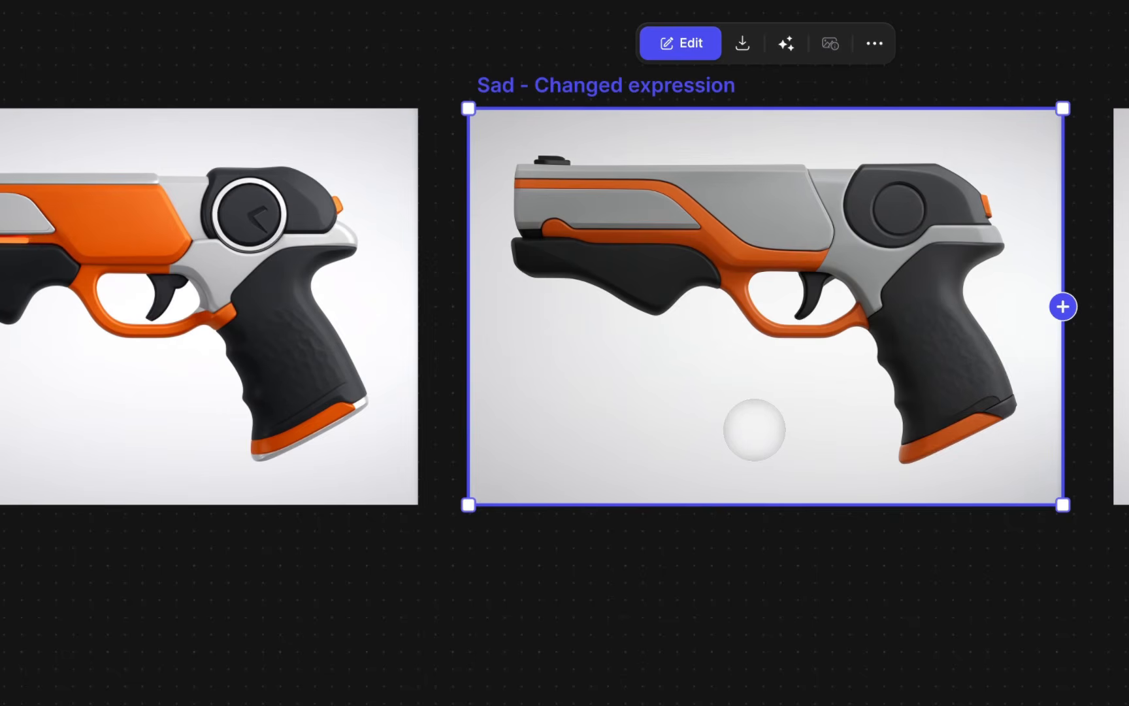
pyautogui.hscroll(10, 754, 429)
pyautogui.click(713, 381)
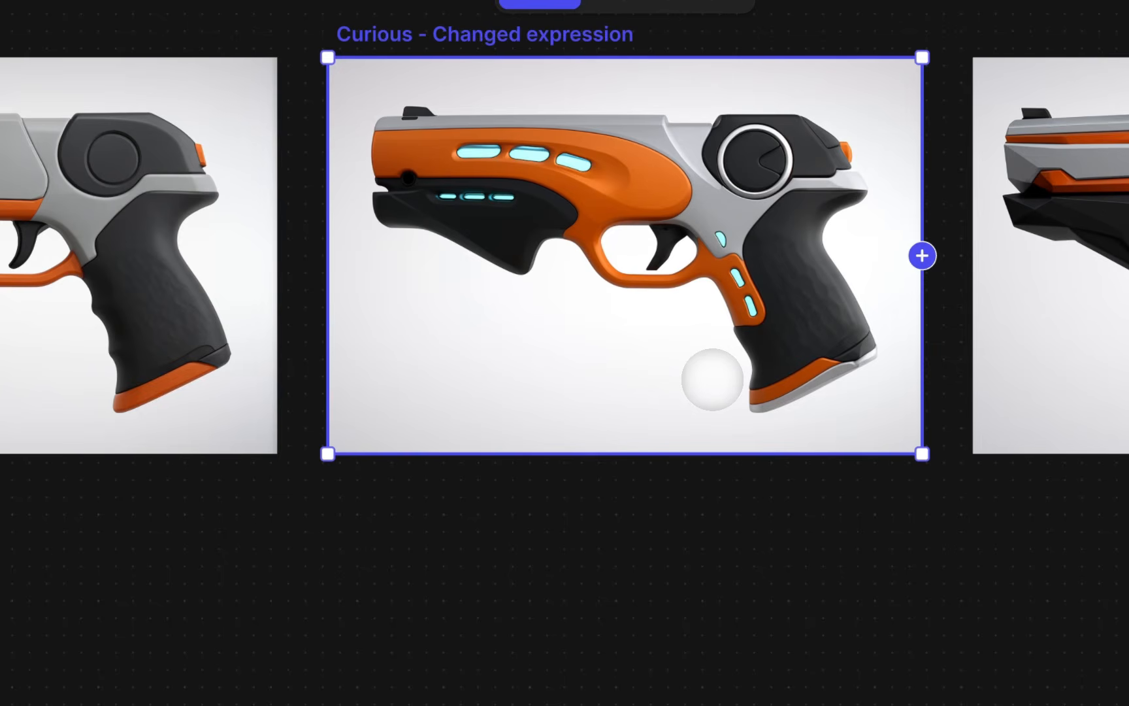
pyautogui.hscroll(5, 712, 379)
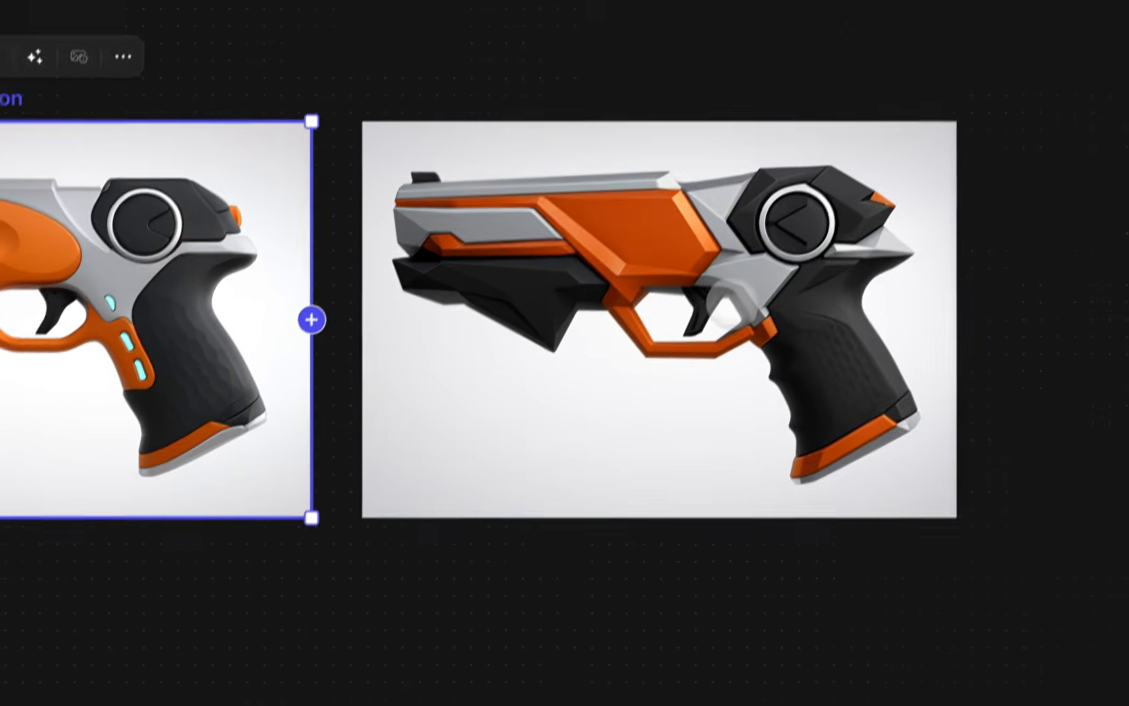
pyautogui.click(718, 343)
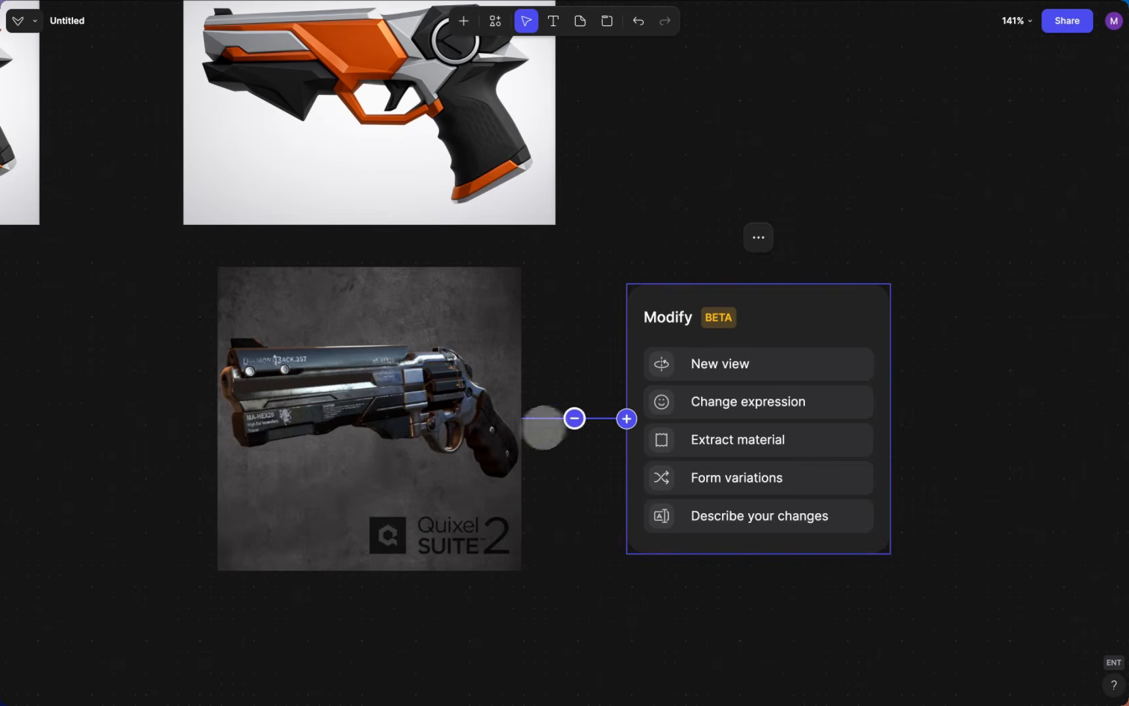
# Step: Choose Extract material in the Modify node connected to the Quixel revolver image
pyautogui.scroll(5, 420, 413)
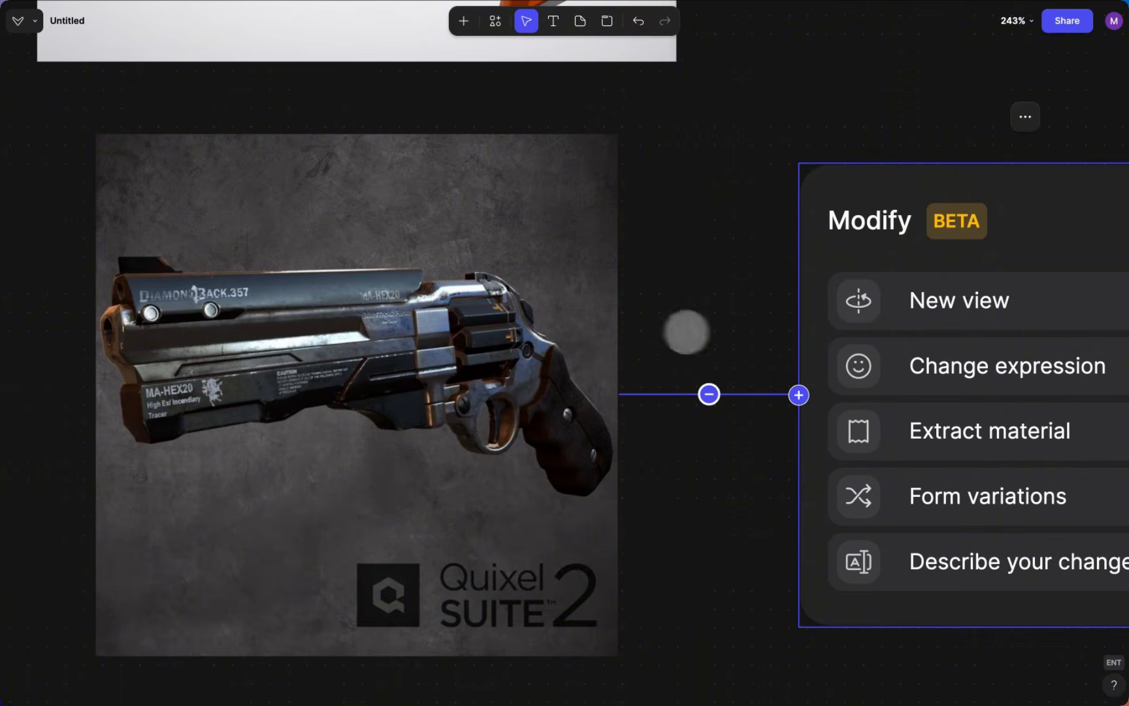
pyautogui.click(887, 424)
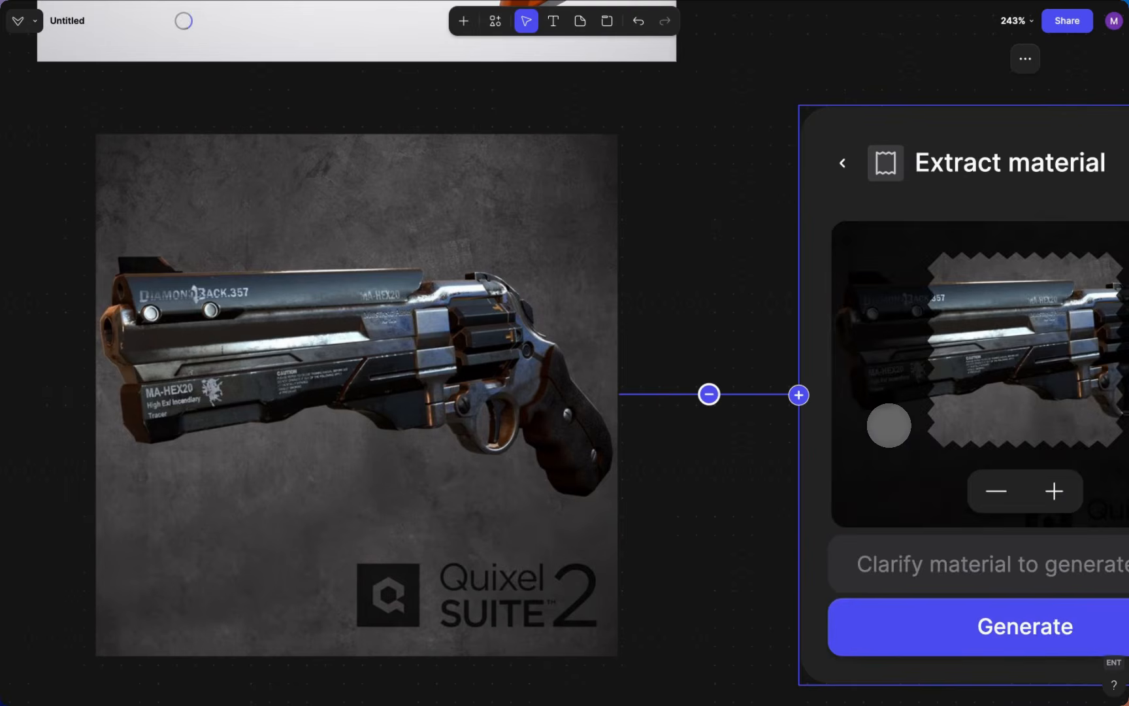
pyautogui.hscroll(3, 773, 421)
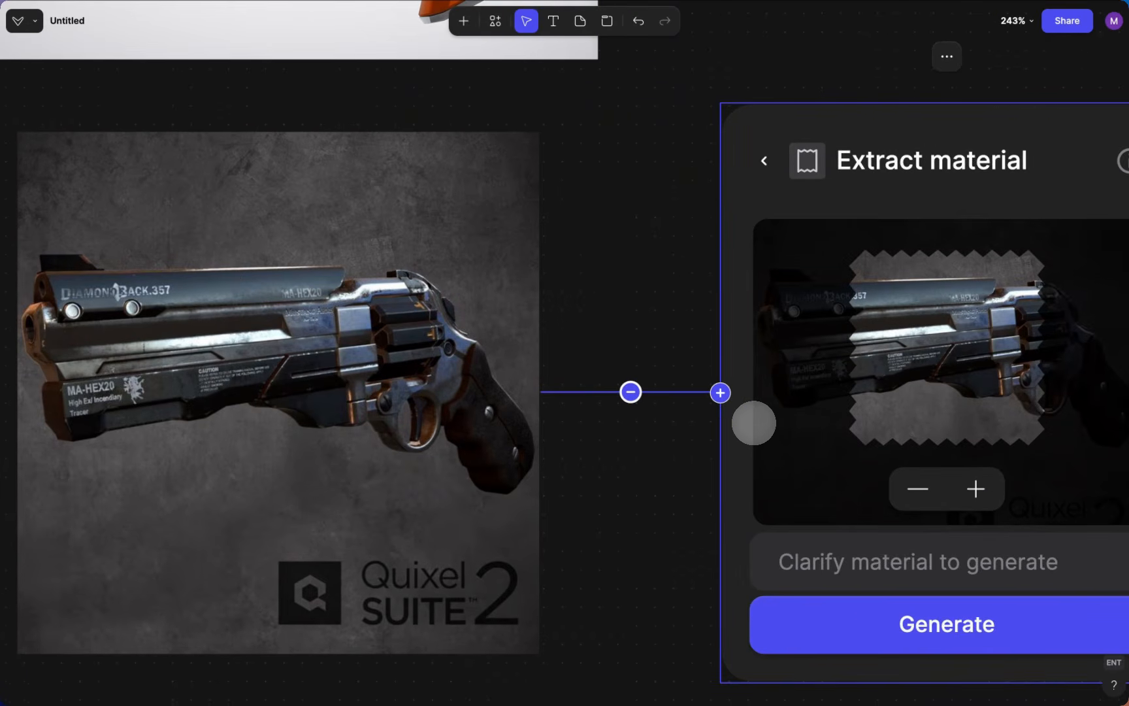
pyautogui.click(681, 331)
pyautogui.scroll(-5, 680, 330)
pyautogui.scroll(6, 680, 330)
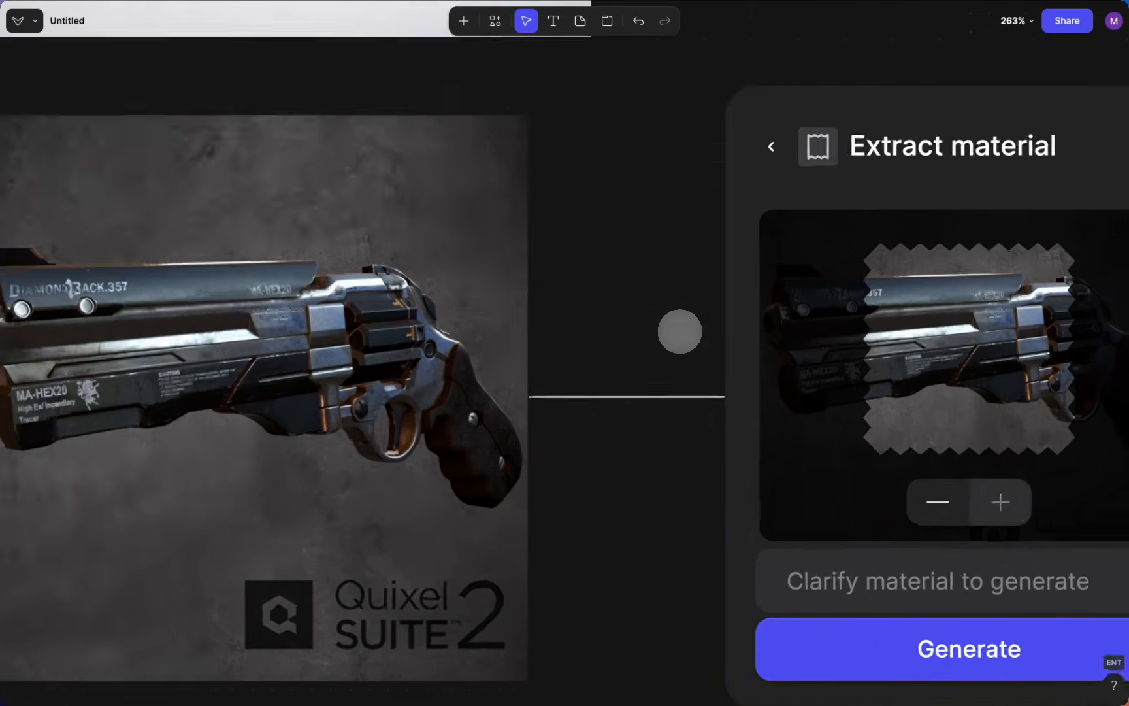
pyautogui.scroll(-3, 680, 331)
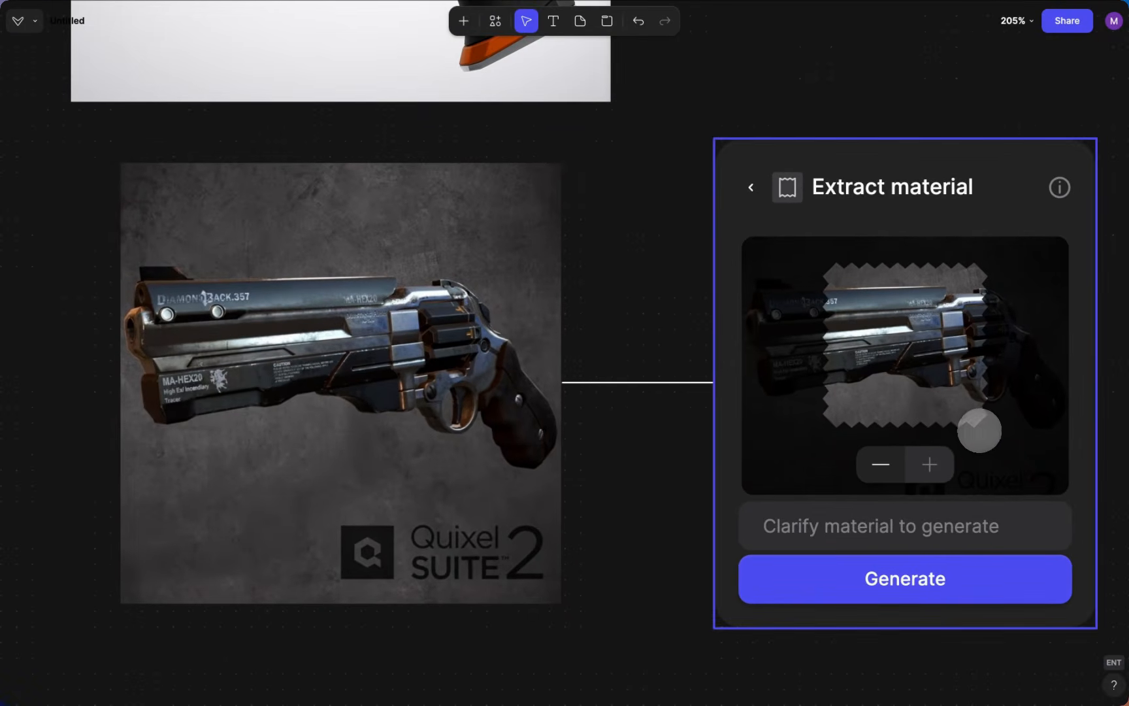
# Step: Enlarge the revolver in the material sample frame and position the frame over the metal barrel around the MA-HEX20 marking
pyautogui.click(932, 458)
pyautogui.click(931, 459)
pyautogui.moveTo(925, 360)
pyautogui.mouseDown()
pyautogui.moveTo(965, 398)
pyautogui.moveTo(925, 371)
pyautogui.mouseUp()
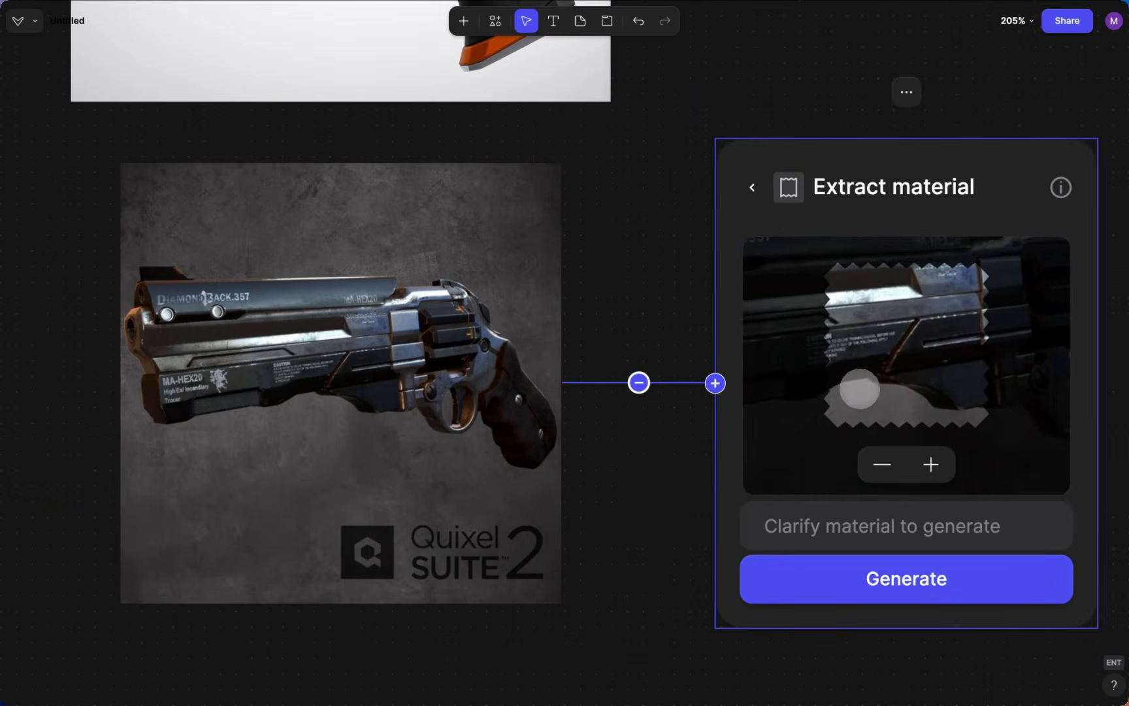
pyautogui.scroll(3, 861, 382)
pyautogui.click(930, 464)
pyautogui.scroll(3, 933, 378)
pyautogui.hscroll(5, 923, 377)
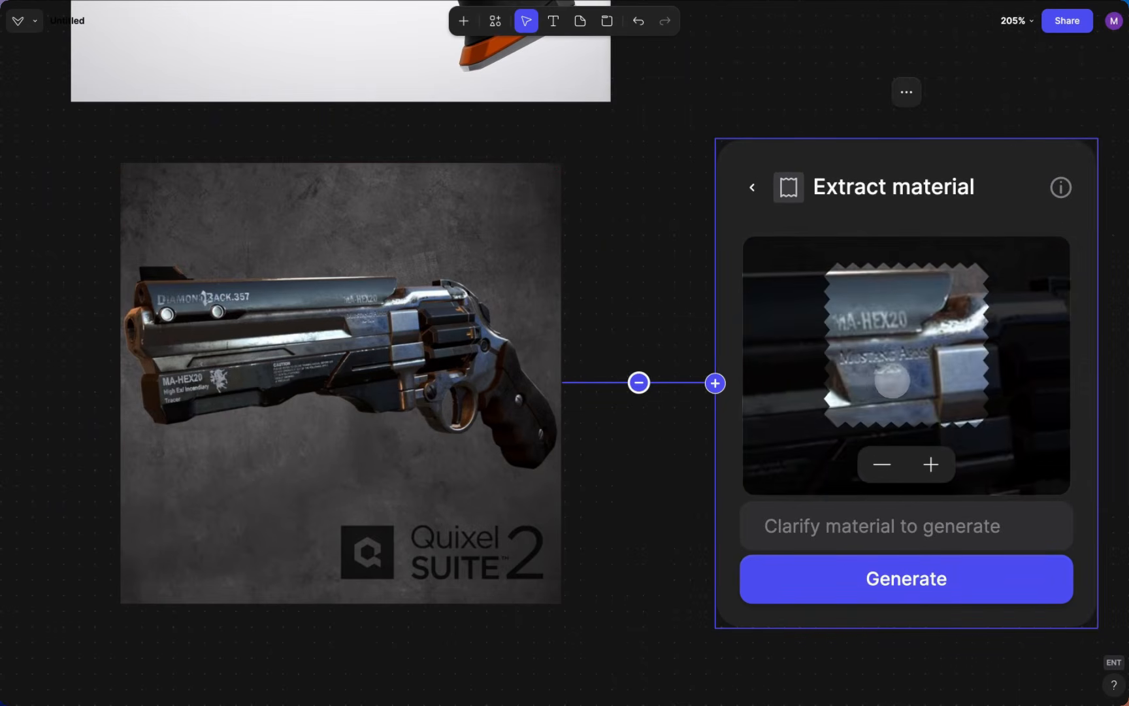
# Step: Generate a material from the framed revolver barrel sample without a description and open the material description for entry
pyautogui.click(839, 512)
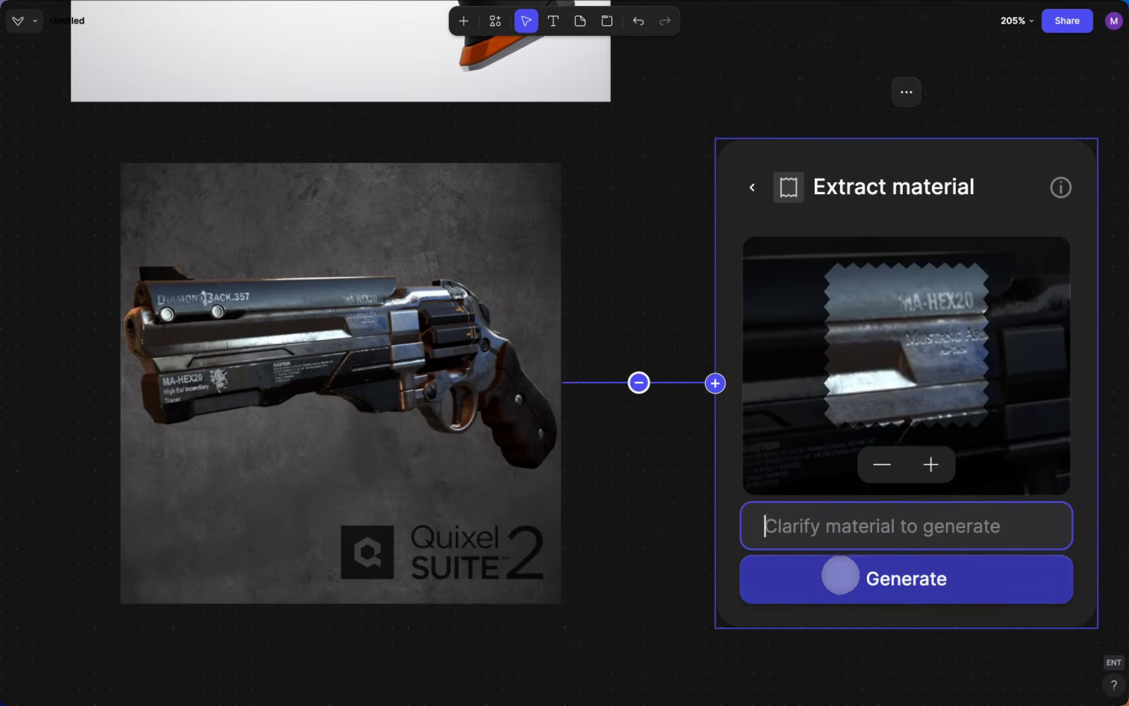
pyautogui.click(839, 574)
pyautogui.click(864, 531)
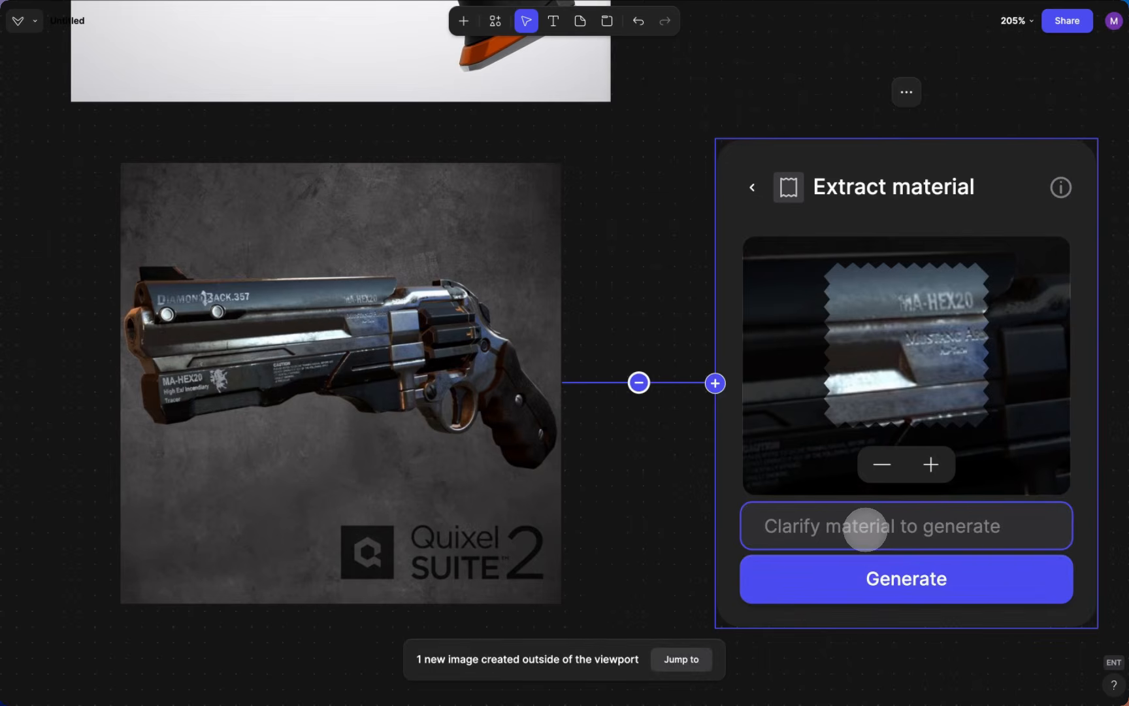
pyautogui.write('rus')
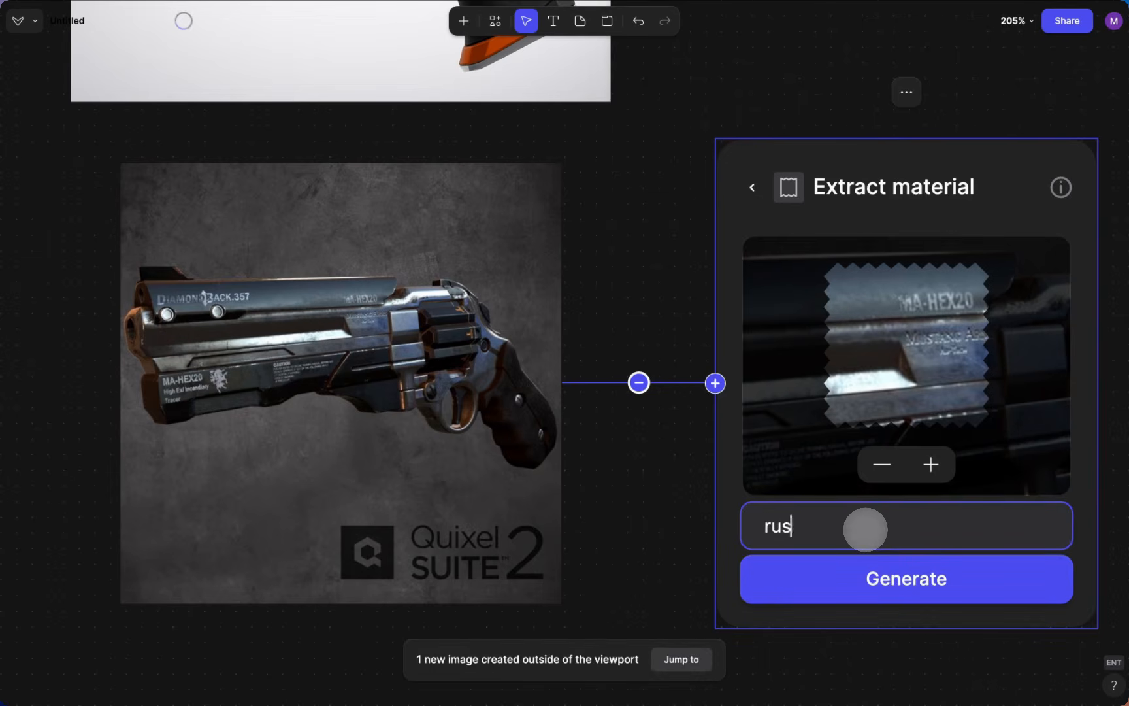
pyautogui.write('ted iron')
pyautogui.press('BackSpace')
pyautogui.press('BackSpace')
pyautogui.press('BackSpace')
pyautogui.press('BackSpace')
pyautogui.write('steel gu')
pyautogui.press('BackSpace')
pyautogui.press('BackSpace')
pyautogui.press('BackSpace')
pyautogui.press('BackSpace')
pyautogui.press('BackSpace')
pyautogui.press('BackSpace')
pyautogui.press('BackSpace')
pyautogui.press('BackSpace')
pyautogui.press('BackSpace')
pyautogui.press('BackSpace')
pyautogui.press('BackSpace')
pyautogui.press('BackSpace')
pyautogui.press('BackSpace')
pyautogui.press('BackSpace')
pyautogui.press('BackSpace')
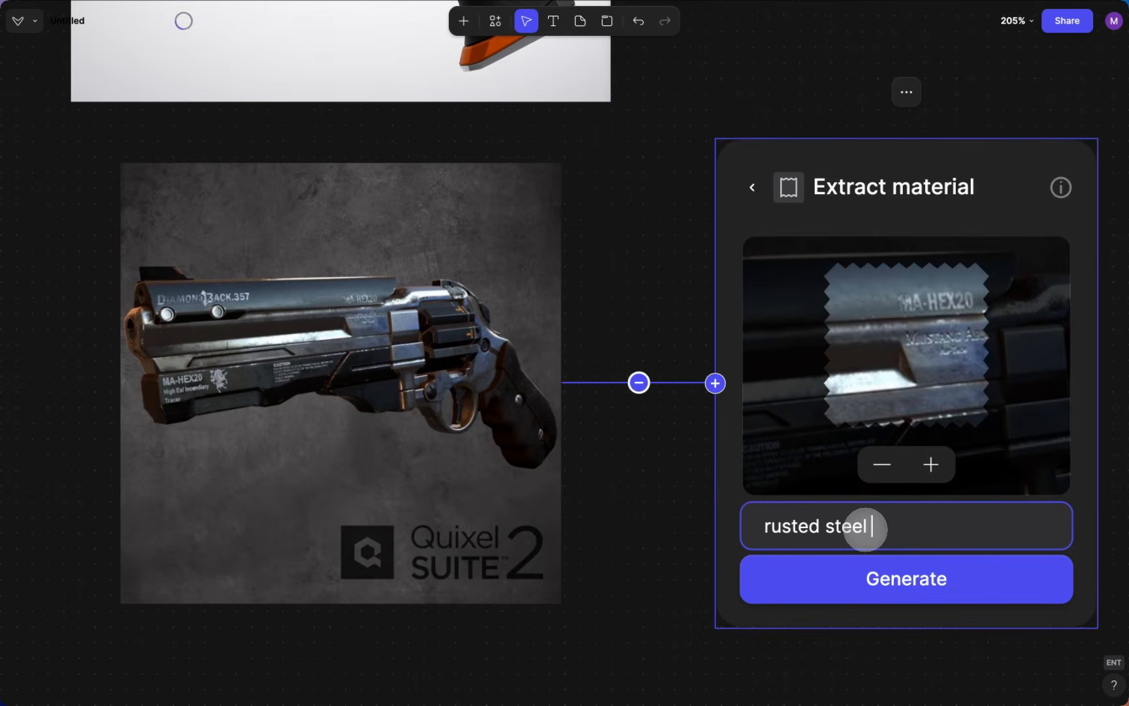
# Step: Describe the material as "worn steel gun barrel sci-fi" and generate another material from the barrel sample
pyautogui.write('worn stell')
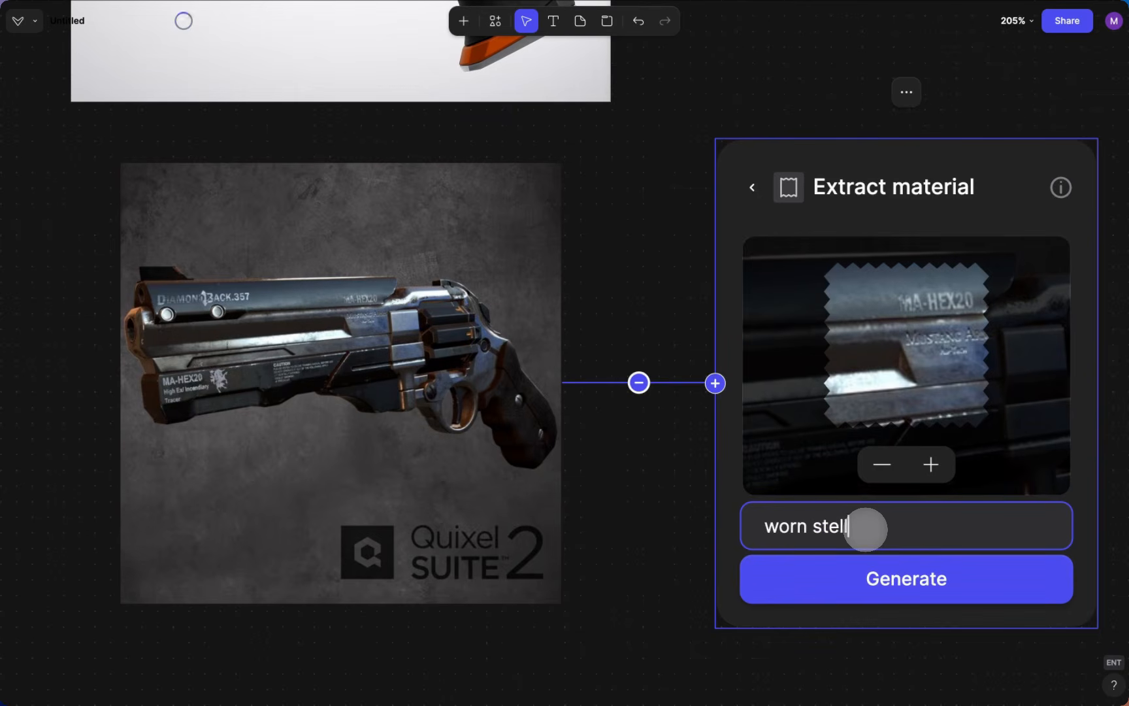
pyautogui.press('BackSpace')
pyautogui.press('BackSpace')
pyautogui.write('el gun barrel')
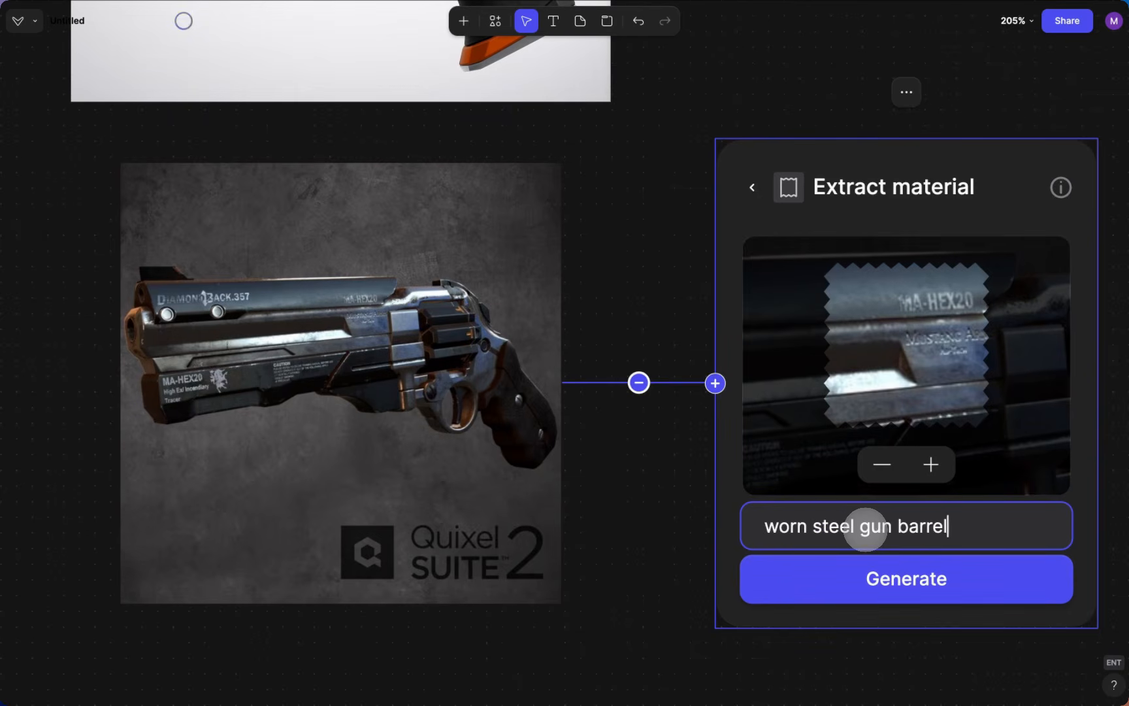
pyautogui.write(' sco')
pyautogui.write('i-fi')
pyautogui.click(905, 578)
# Step: Add the extracted blue-grey metal texture beside the Extract material node to the reference images
pyautogui.scroll(-5, 908, 575)
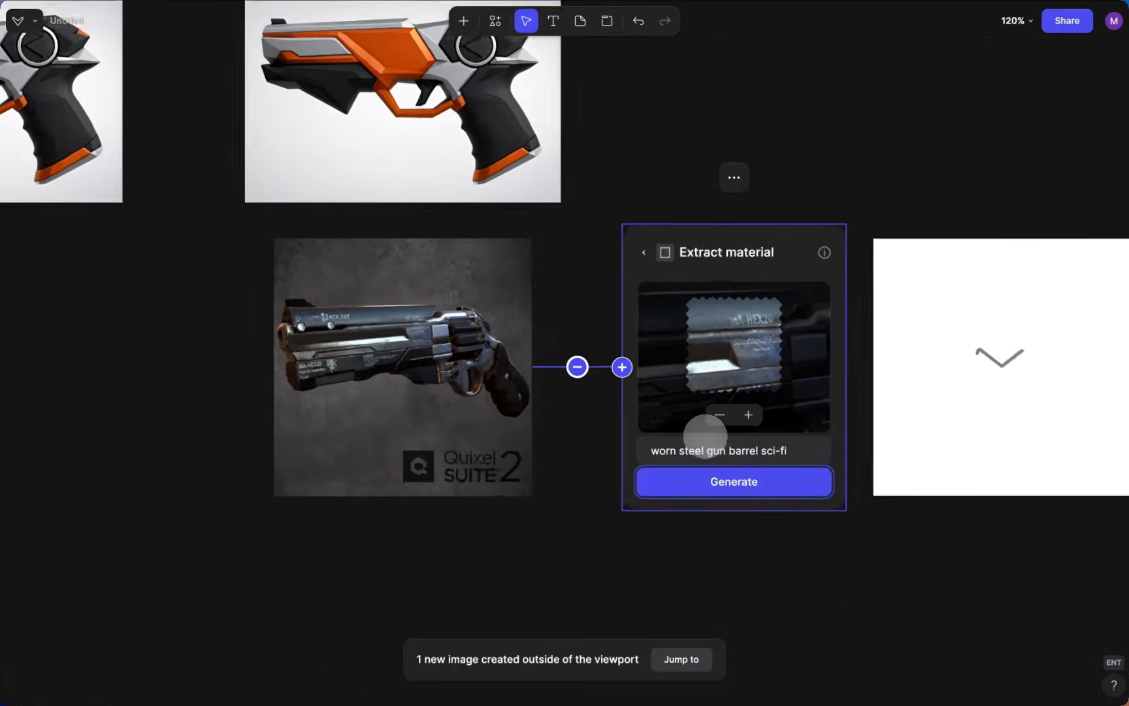
pyautogui.scroll(2, 705, 436)
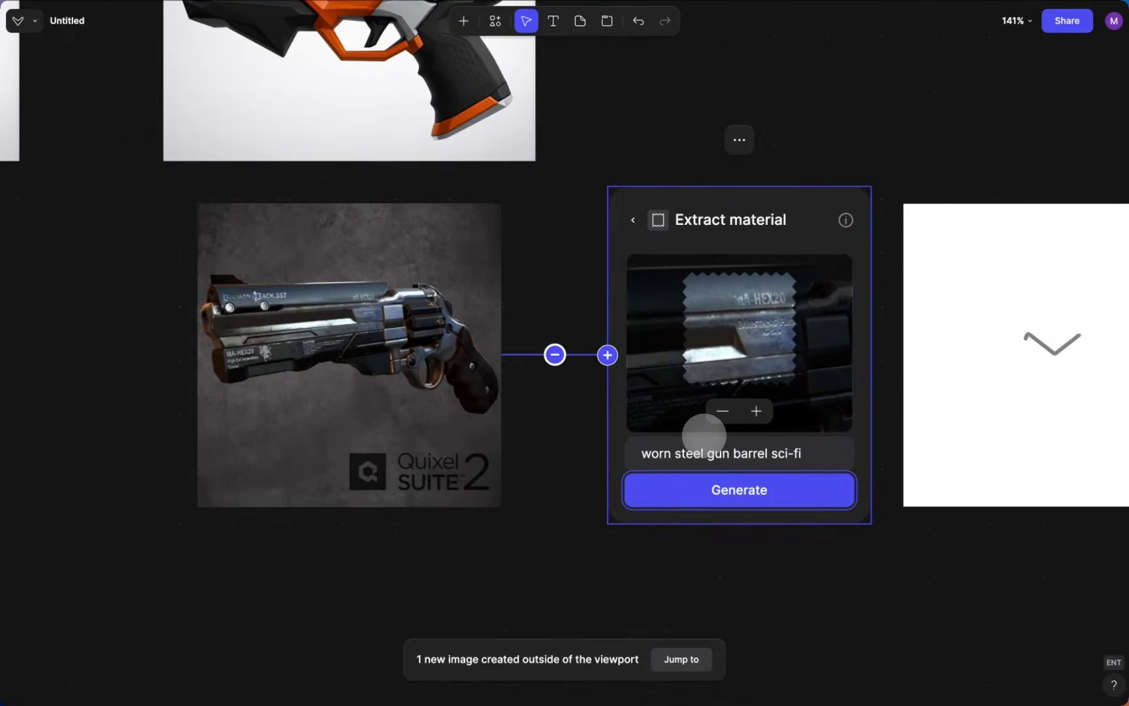
pyautogui.click(708, 573)
pyautogui.hscroll(7, 708, 573)
pyautogui.hscroll(-10, 708, 573)
pyautogui.click(817, 382)
pyautogui.hscroll(7, 817, 382)
pyautogui.scroll(-1, 817, 382)
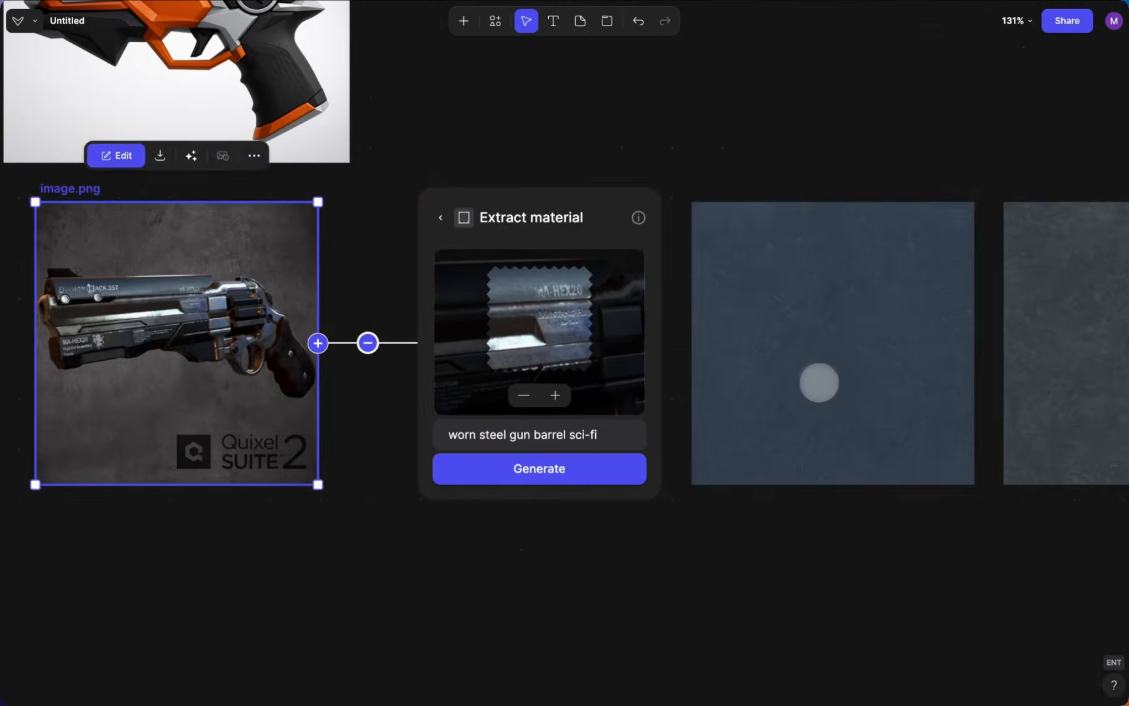
pyautogui.click(820, 382)
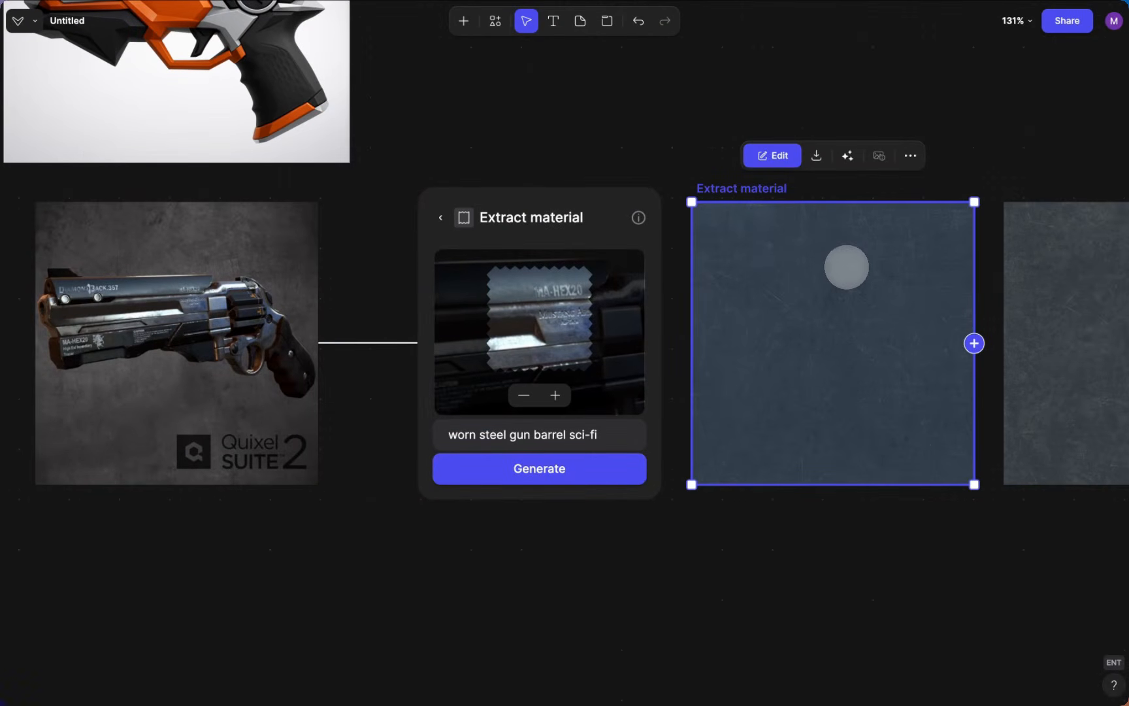
pyautogui.click(910, 156)
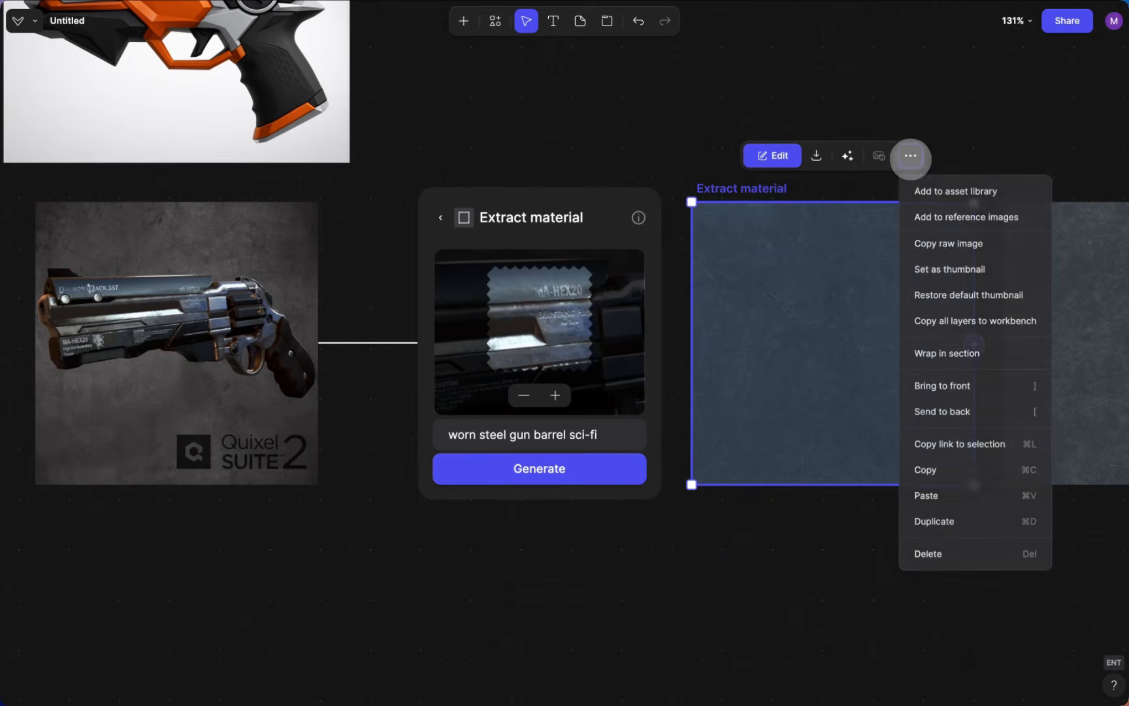
pyautogui.click(912, 216)
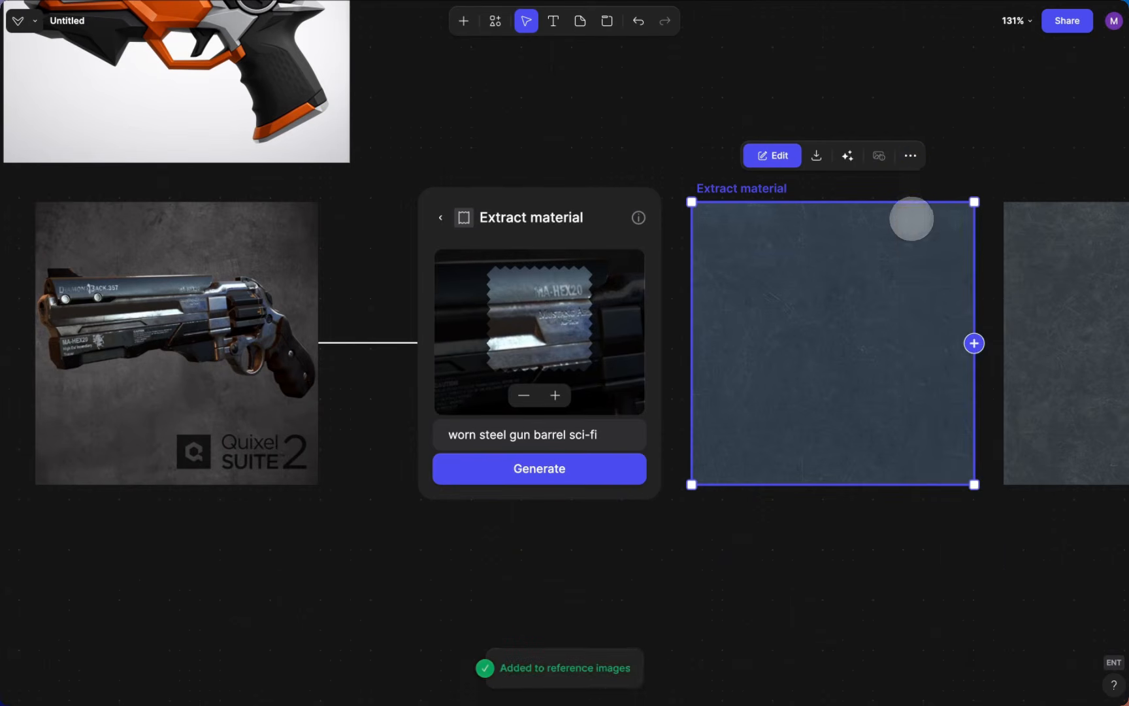
# Step: Open the Angry changed-expression render of the handgun for editing
pyautogui.scroll(3, 733, 227)
pyautogui.hscroll(-4, 733, 226)
pyautogui.doubleClick(429, 202)
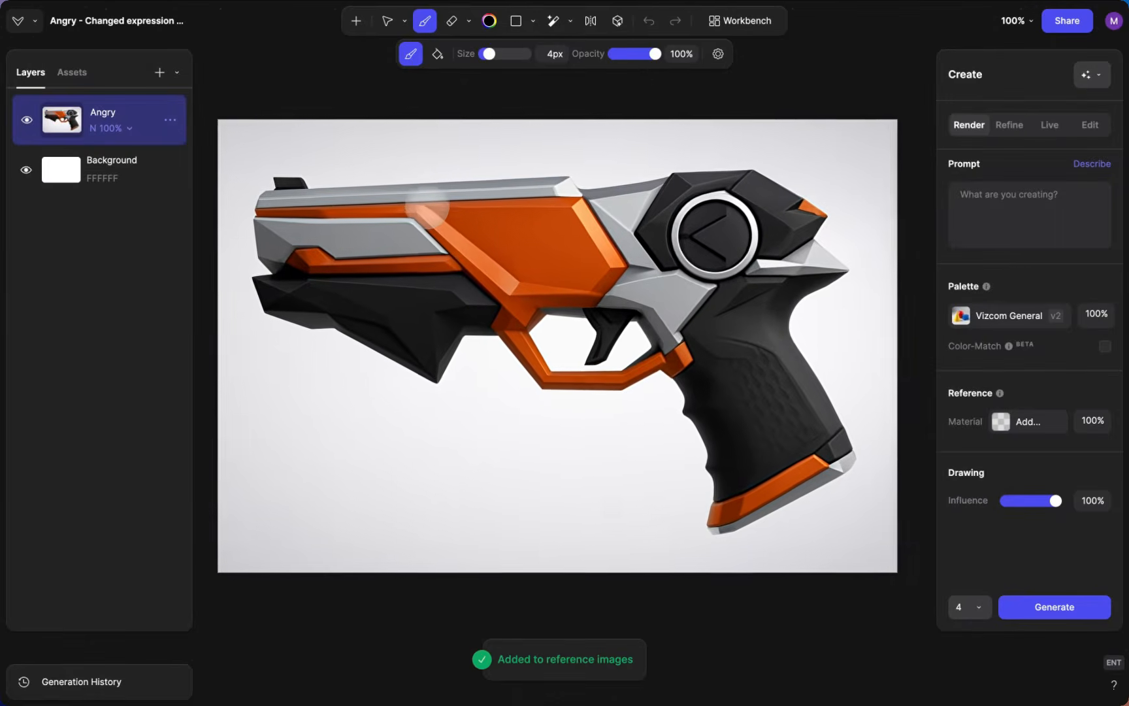
# Step: Select the handgun's light grey metal parts along the barrel, top slide and rear frame with the automatic selection tool
pyautogui.scroll(2, 391, 197)
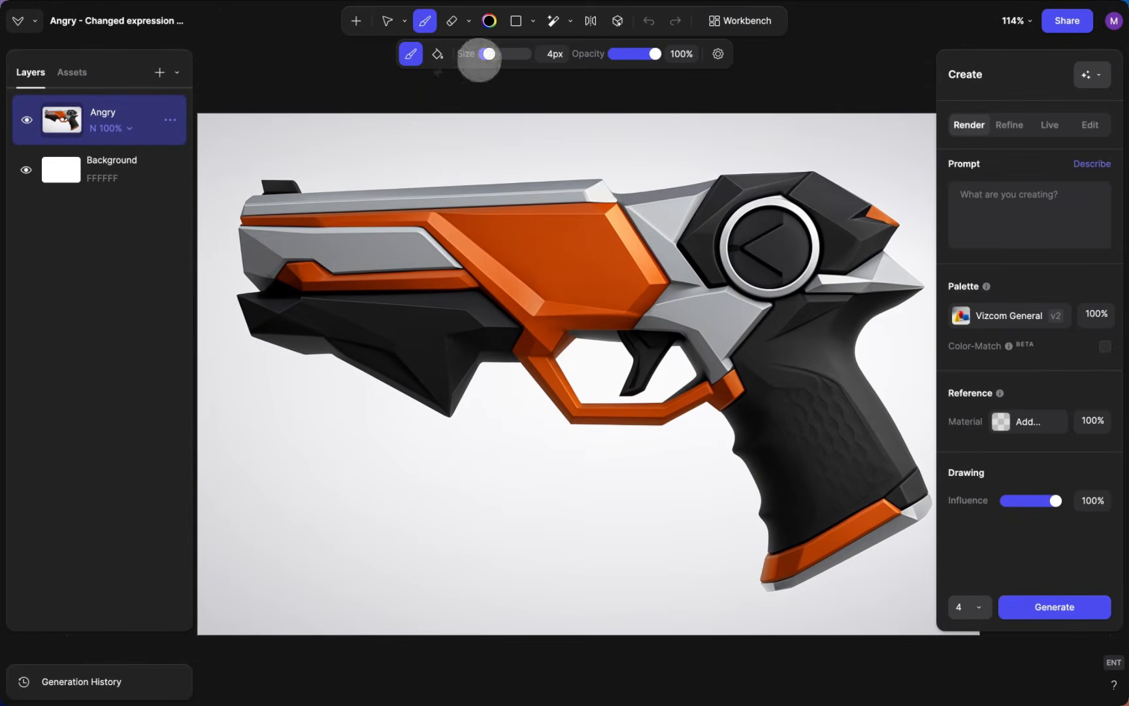
pyautogui.click(550, 22)
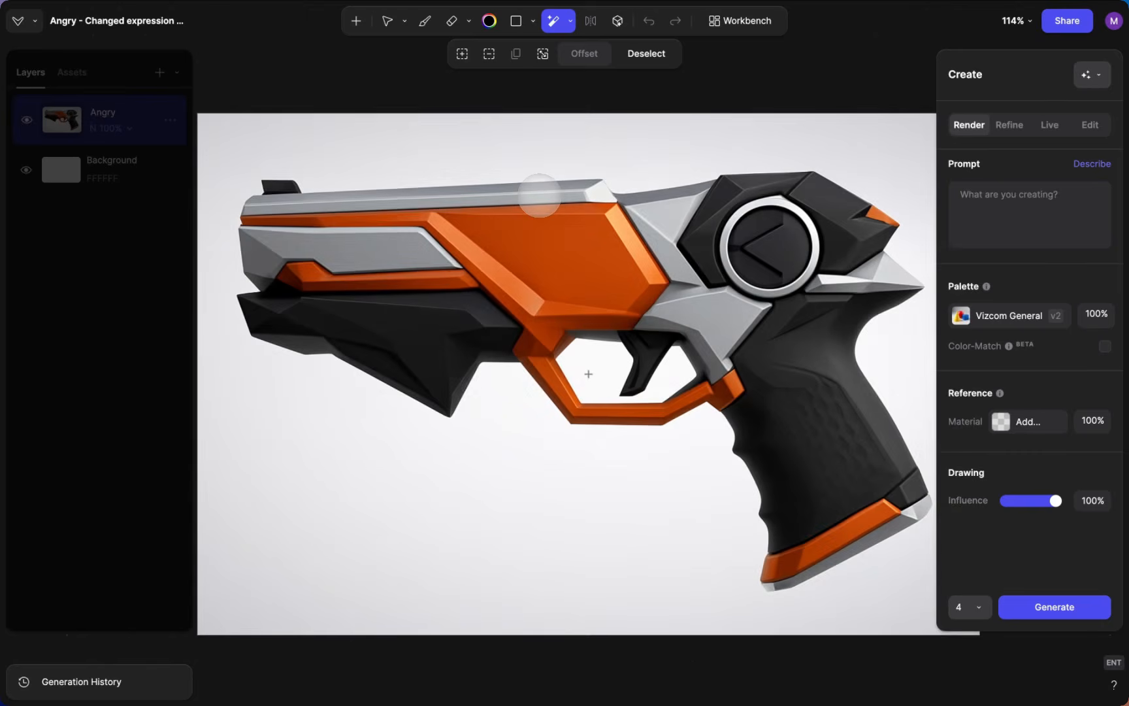
pyautogui.click(385, 251)
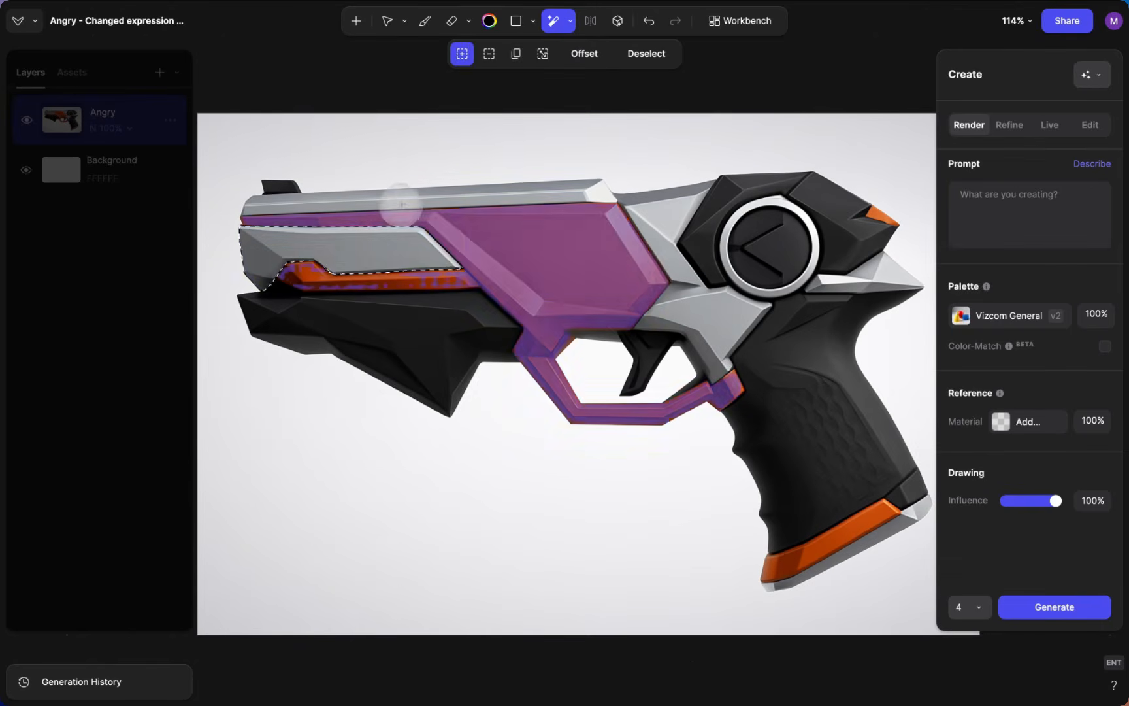
pyautogui.keyDown('shift'); pyautogui.click(404, 196); pyautogui.keyUp('shift')
pyautogui.keyDown('shift'); pyautogui.click(653, 235); pyautogui.keyUp('shift')
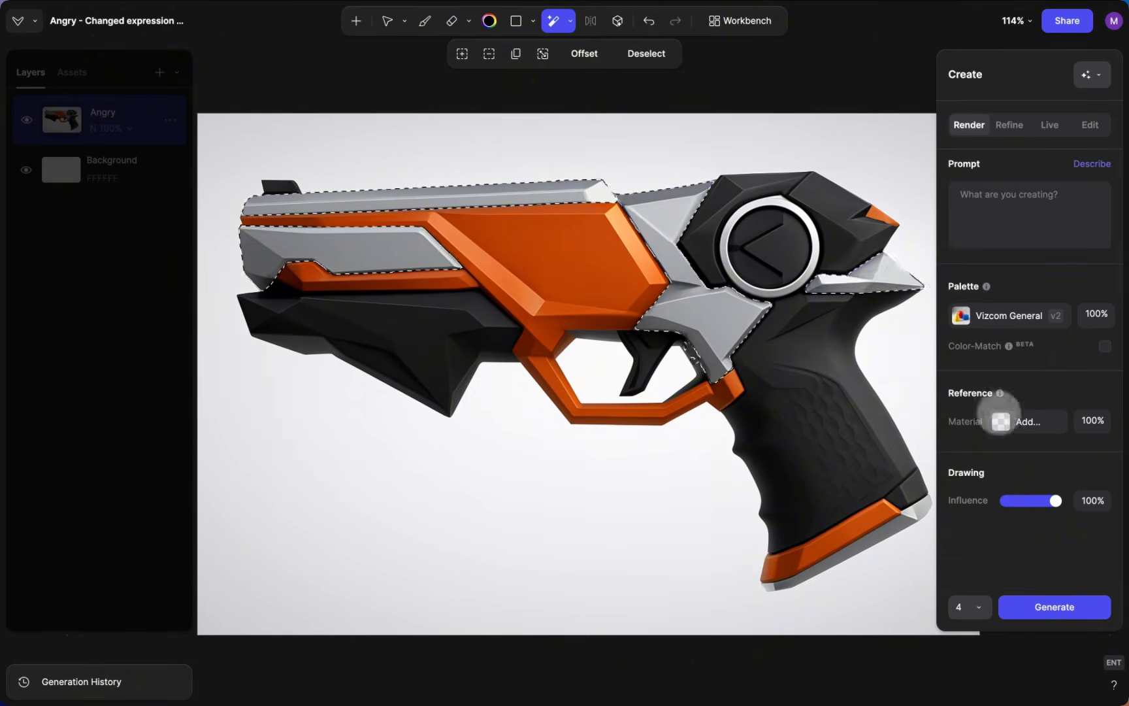
# Step: Assign the extracted metal as the material reference and generate a render for the selected grey parts
pyautogui.click(1028, 421)
pyautogui.click(766, 560)
pyautogui.click(1025, 500)
pyautogui.press('super+Return')
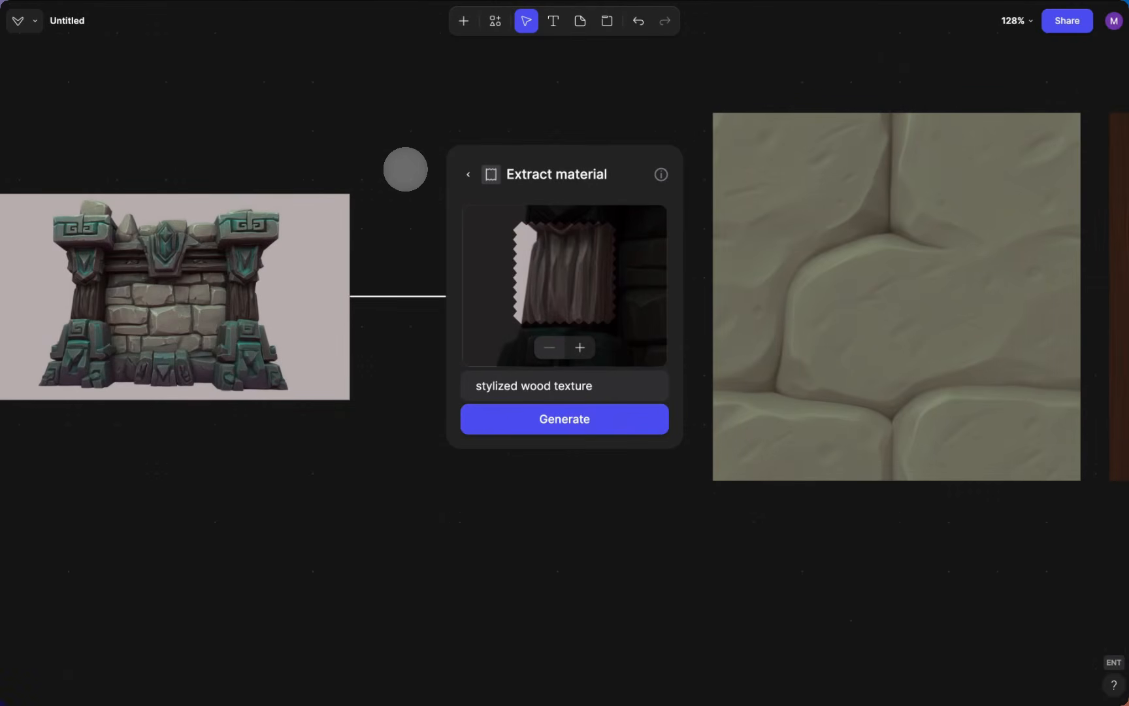
# Step: Move the material sample frame of the stylized wall from the wooden post onto the stone bricks
pyautogui.scroll(-1, 405, 169)
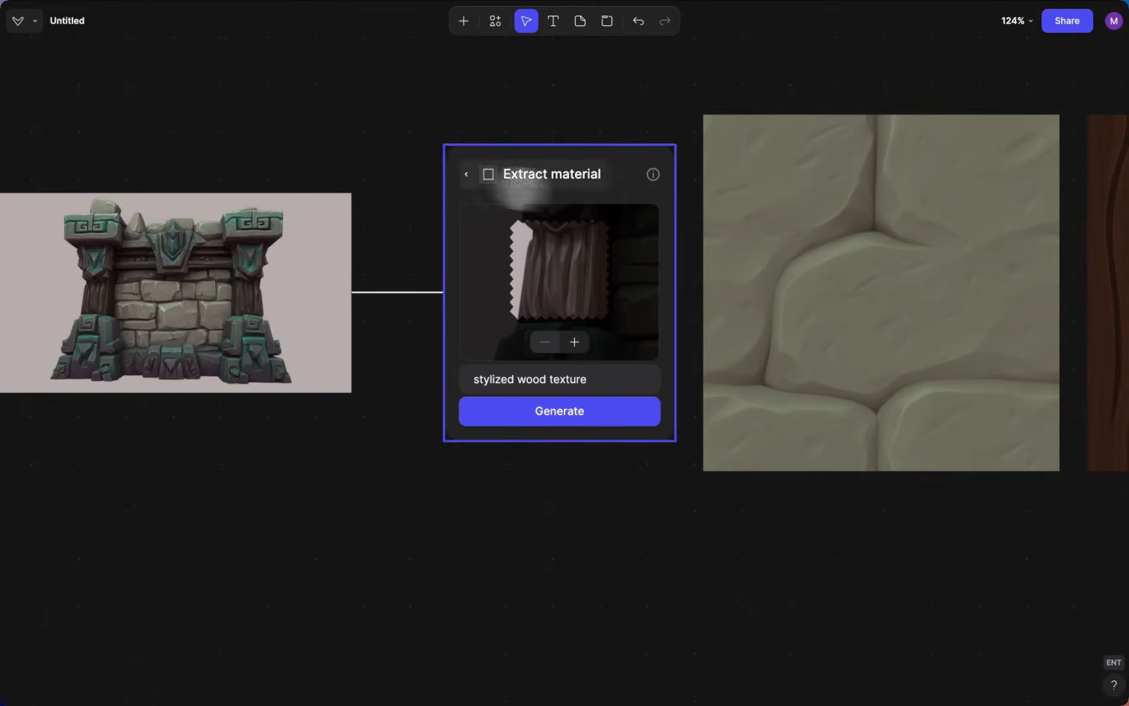
pyautogui.click(771, 224)
pyautogui.scroll(-2, 773, 225)
pyautogui.hscroll(1, 773, 224)
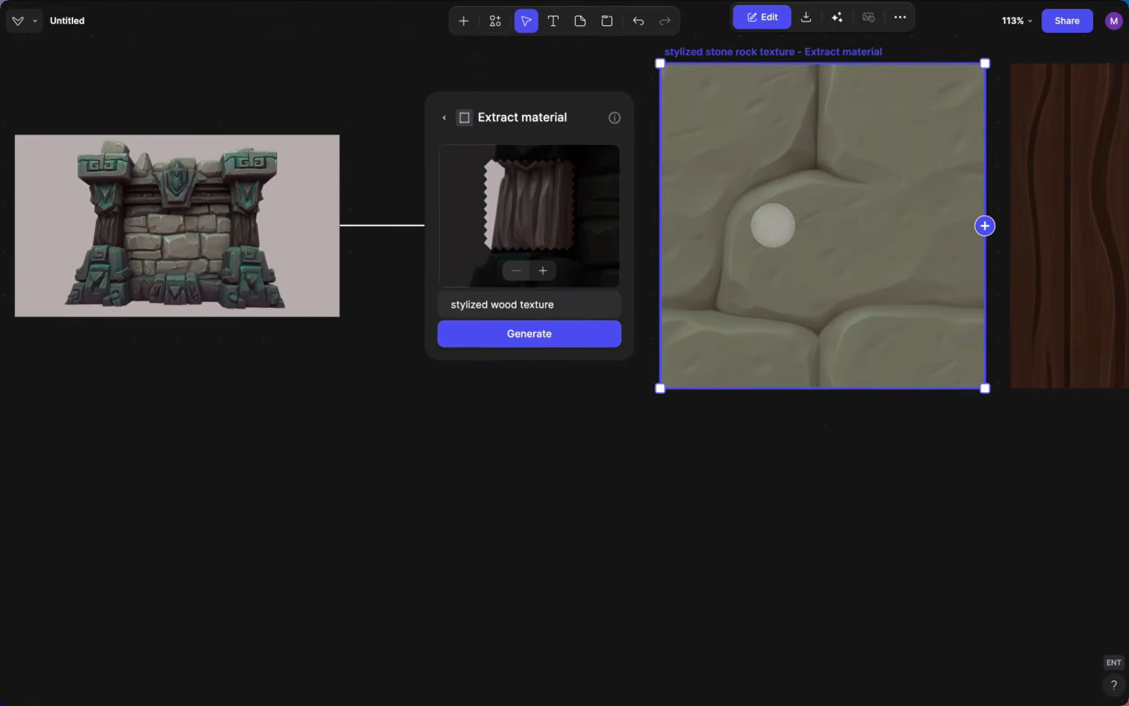
pyautogui.click(516, 206)
# Step: Move the stylized stone rock texture to the empty canvas below and duplicate it directly beside the original
pyautogui.click(862, 319)
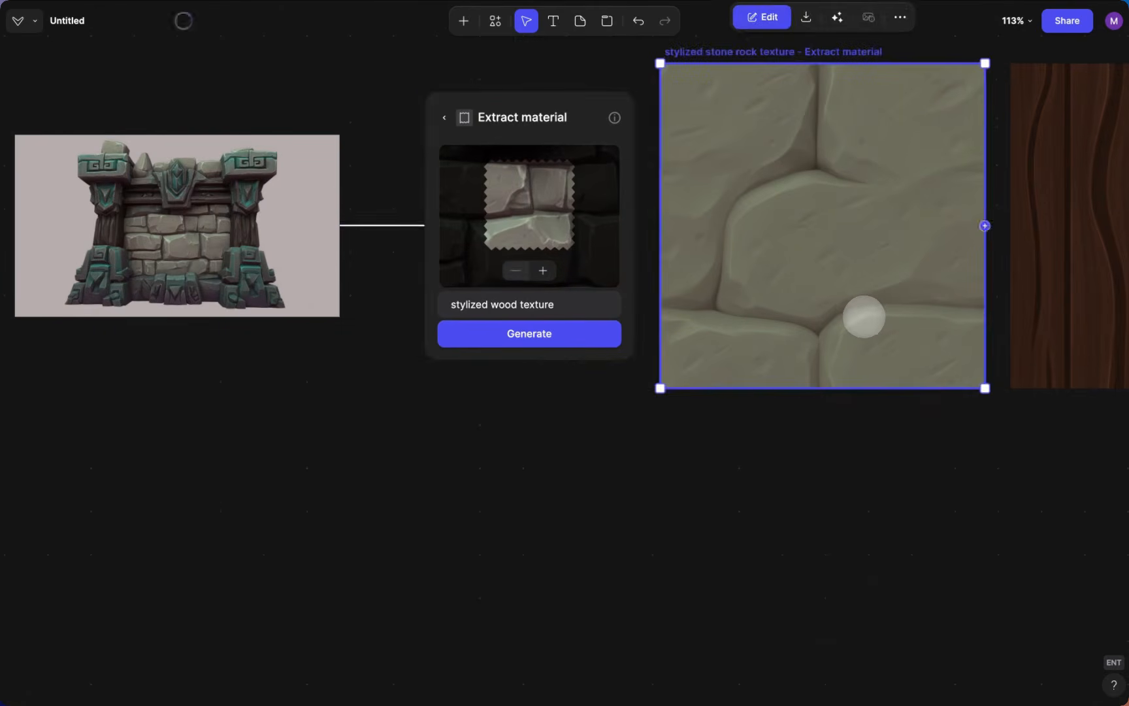
pyautogui.scroll(-2, 862, 320)
pyautogui.moveTo(862, 321); pyautogui.dragTo(560, 484)
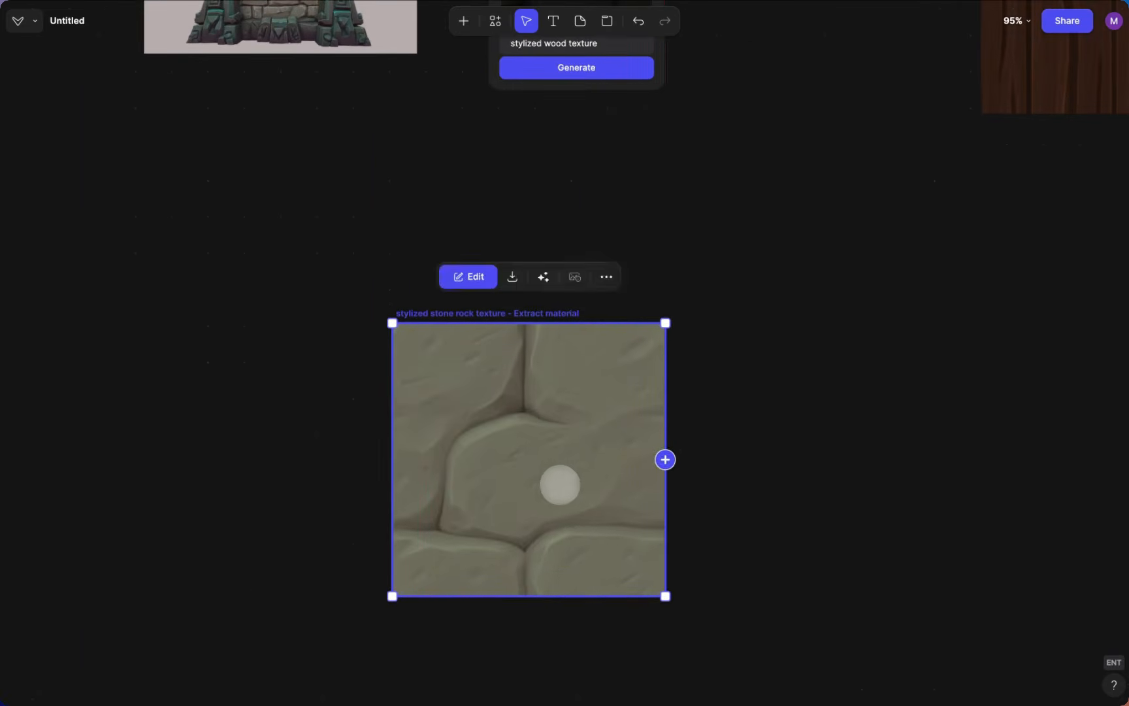
pyautogui.hotkey('ctrl', 'd')
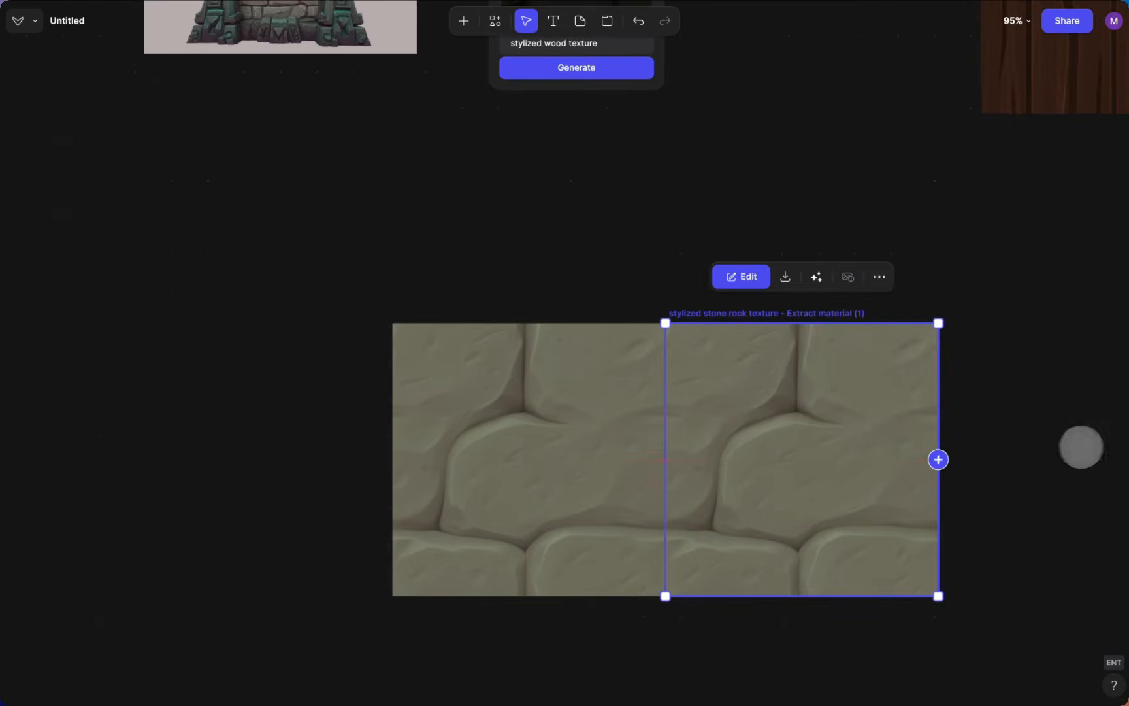
pyautogui.click(1078, 446)
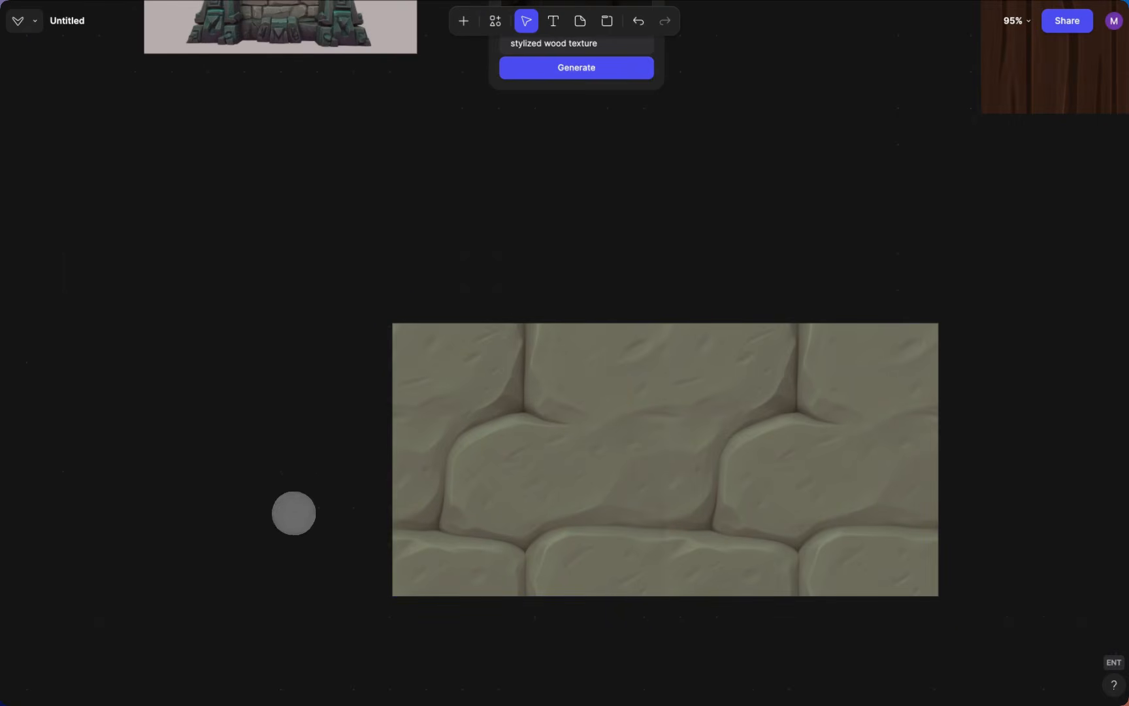
pyautogui.click(862, 463)
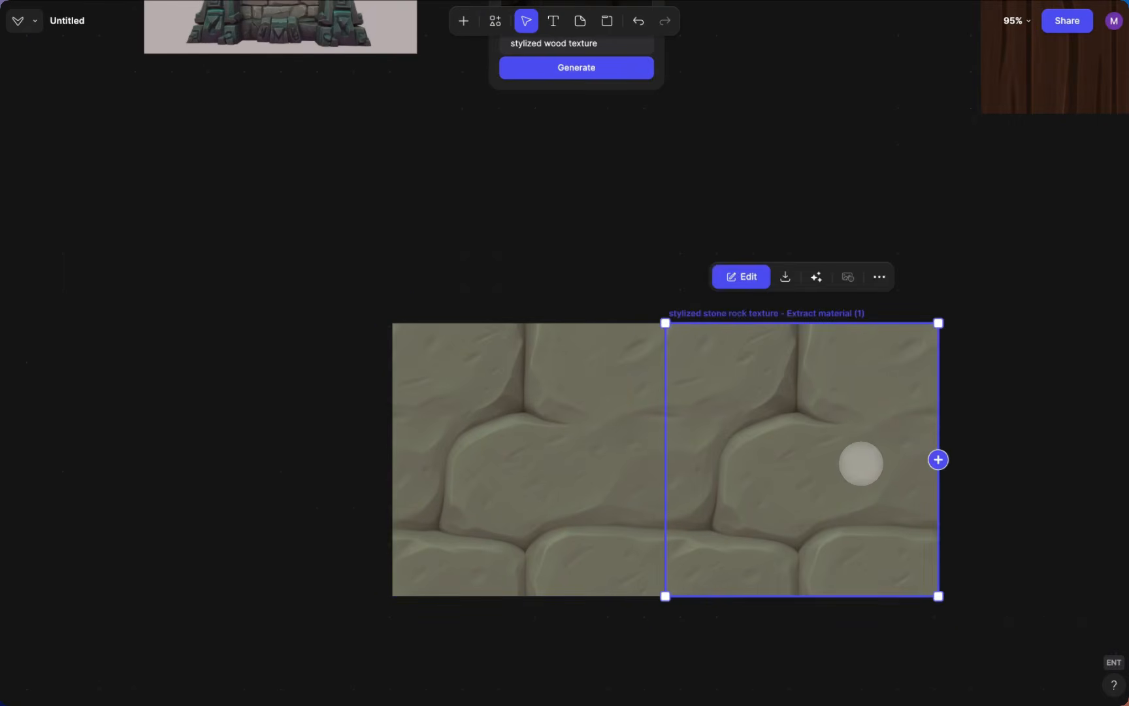
pyautogui.hotkey('ctrl', 'v')
pyautogui.hotkey('ctrl', 'z')
# Step: Place copies of the stone texture directly above both existing tiles to form a two-by-two grid for checking the seams
pyautogui.click(571, 472)
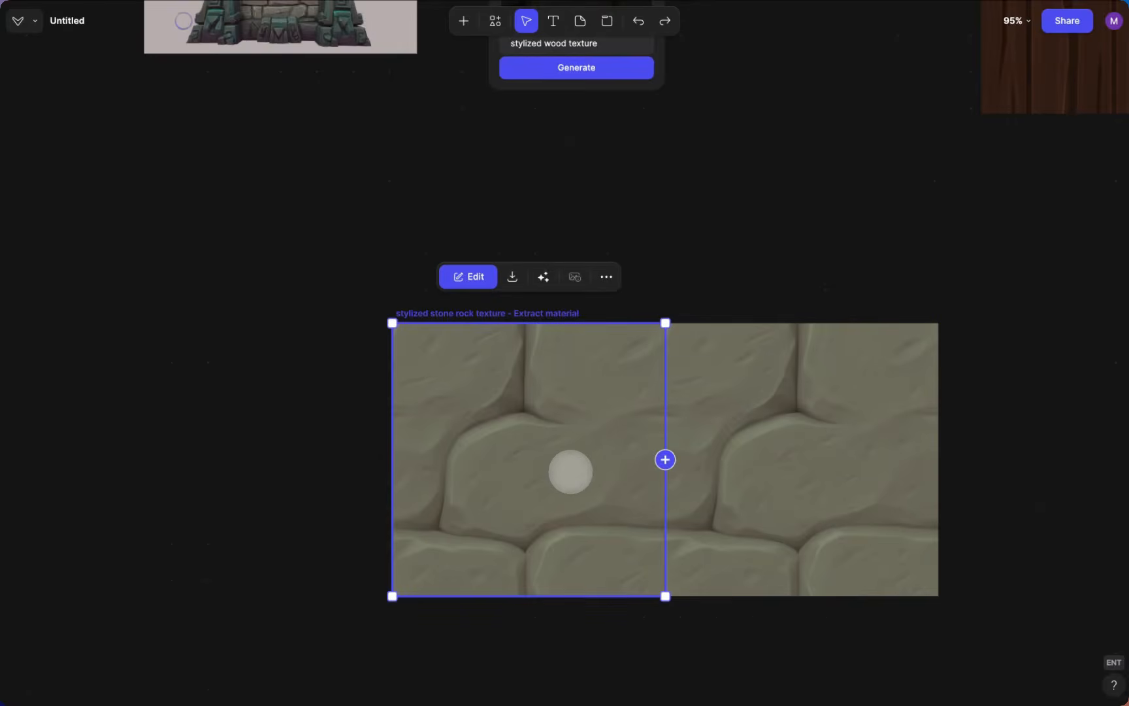
pyautogui.click(690, 492)
pyautogui.moveTo(691, 491); pyautogui.dragTo(514, 227)
pyautogui.click(360, 297)
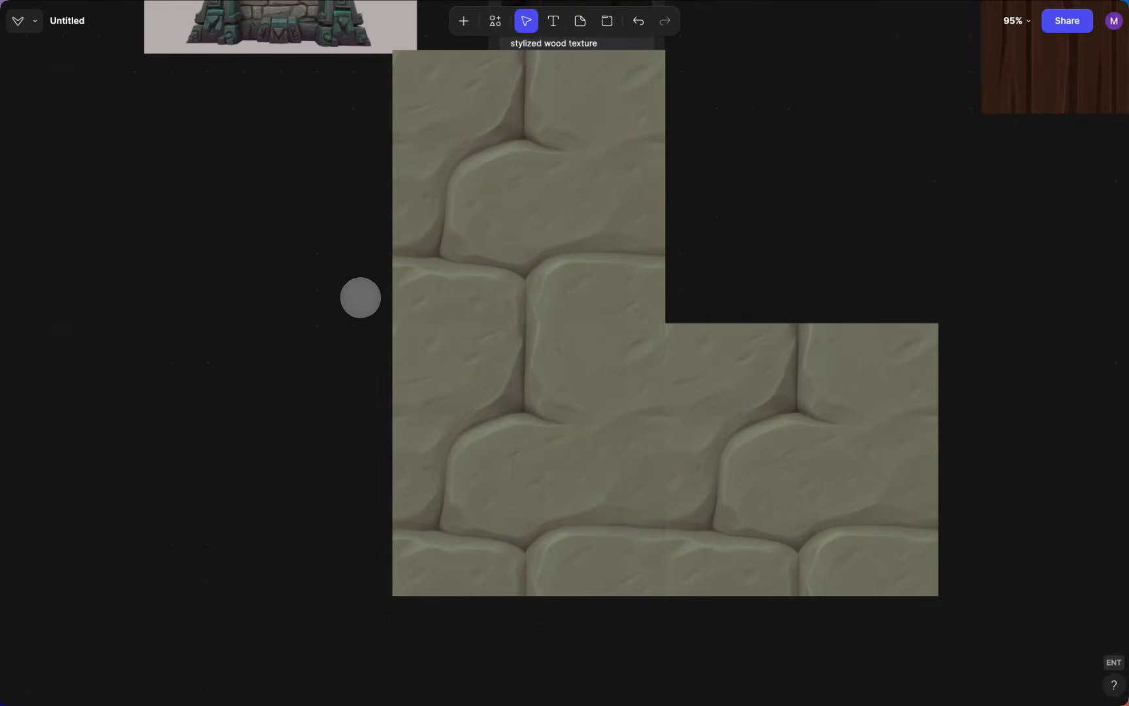
pyautogui.click(855, 460)
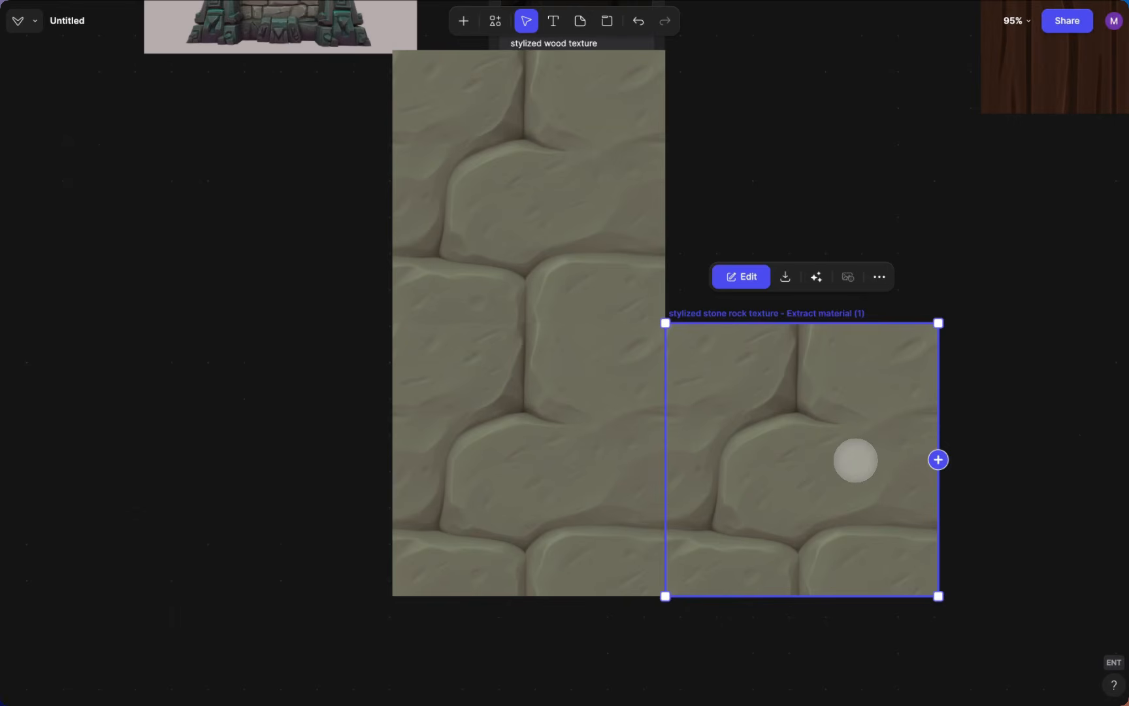
pyautogui.moveTo(855, 460); pyautogui.dragTo(819, 198)
pyautogui.click(1015, 274)
pyautogui.moveTo(1035, 226); pyautogui.dragTo(449, 547)
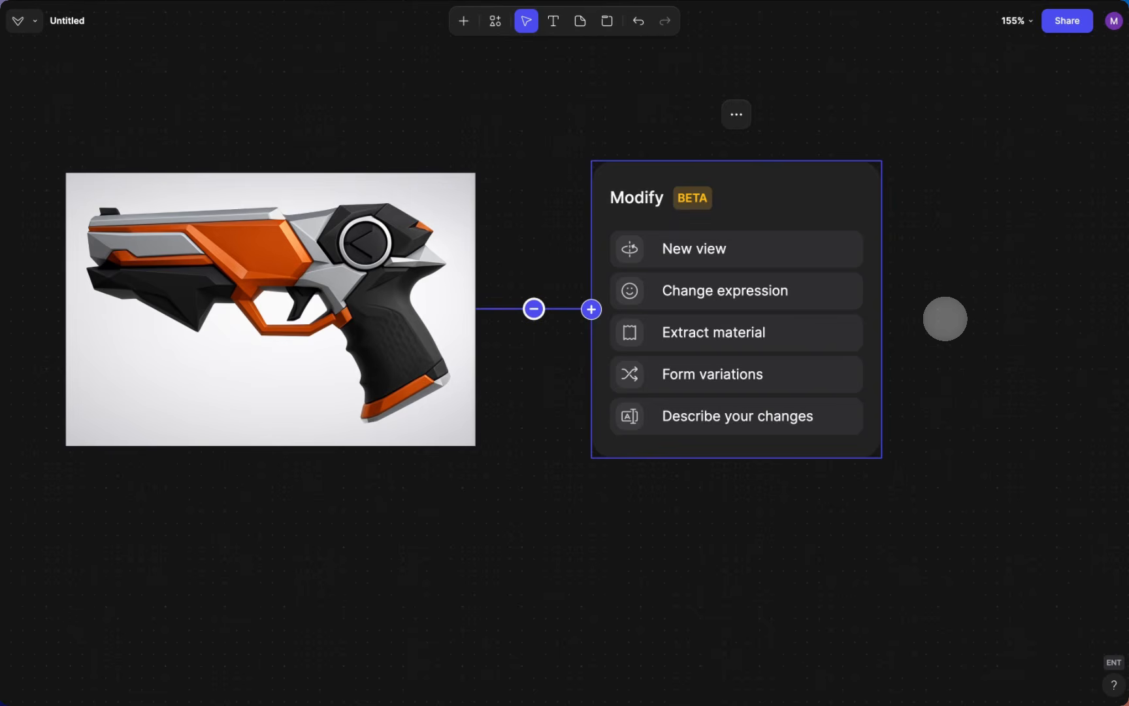
# Step: Choose Form variations for the handgun render and generate a complex-organic and a complex-geometric version
pyautogui.click(832, 373)
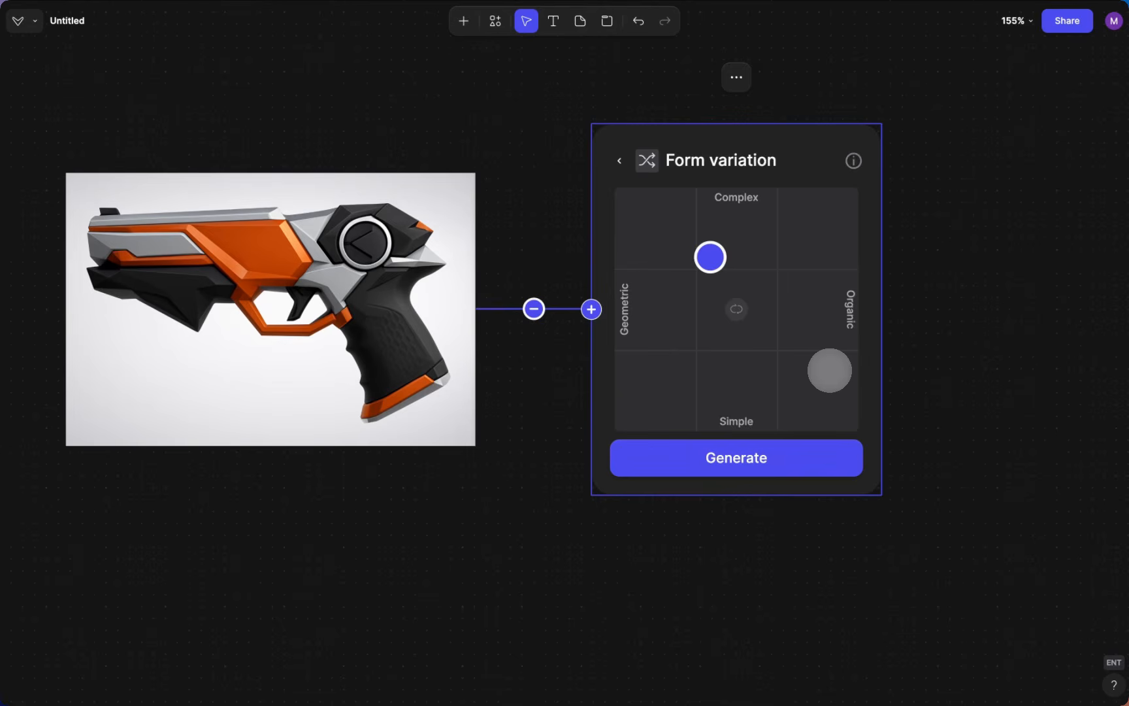
pyautogui.click(820, 248)
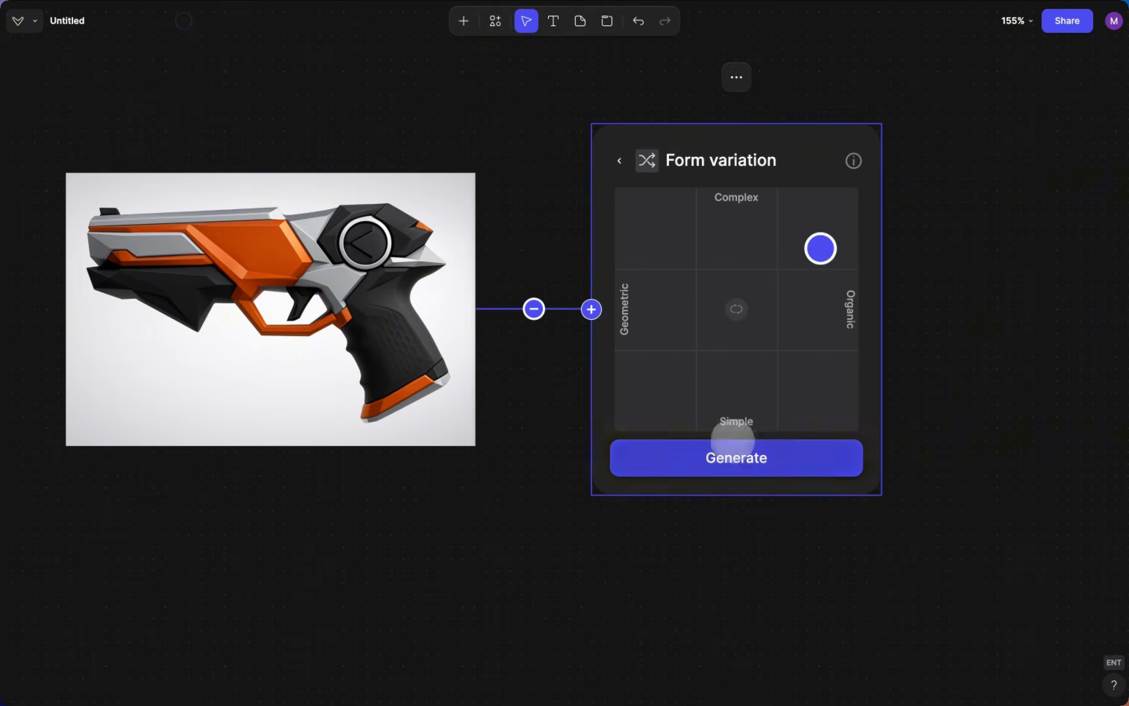
pyautogui.click(733, 445)
pyautogui.click(664, 246)
pyautogui.click(675, 451)
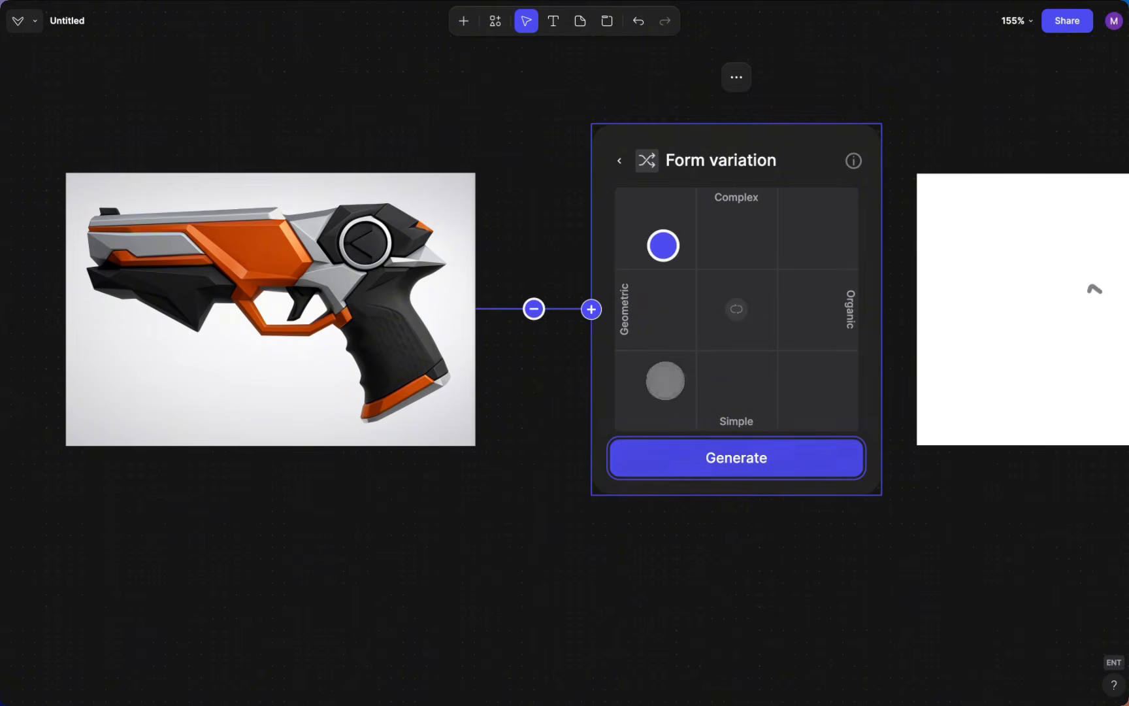
# Step: Generate a simple-geometric and a simple-organic form variation of the handgun render
pyautogui.click(665, 381)
pyautogui.click(746, 456)
pyautogui.click(811, 401)
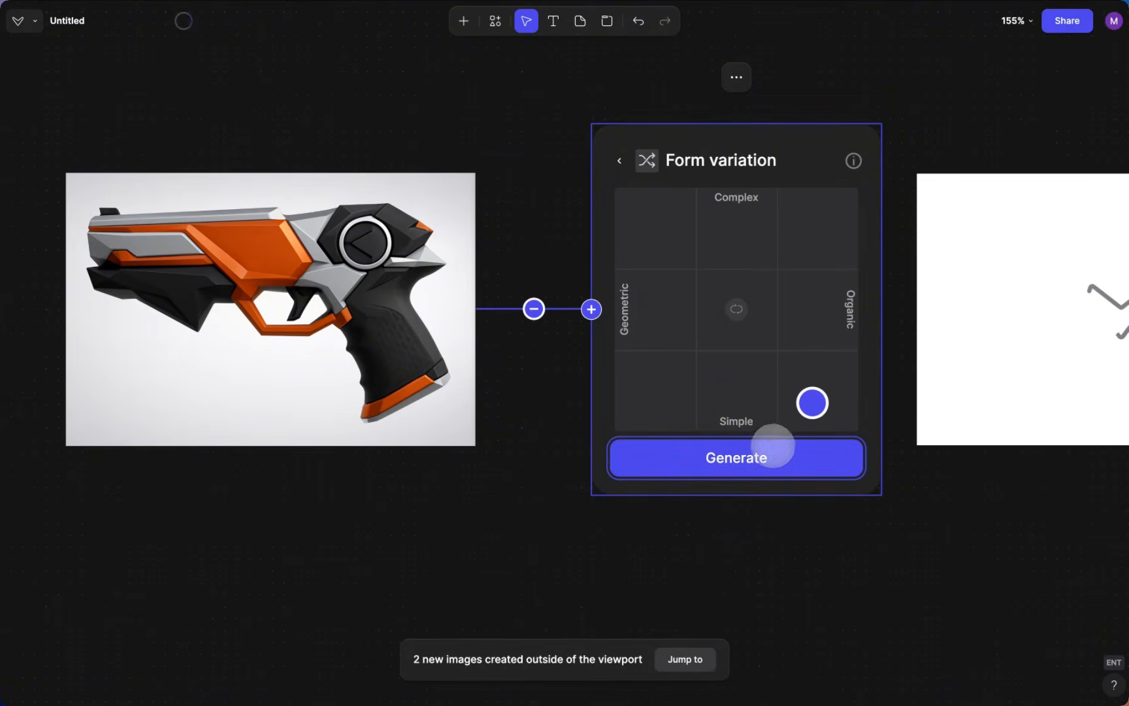
pyautogui.click(773, 446)
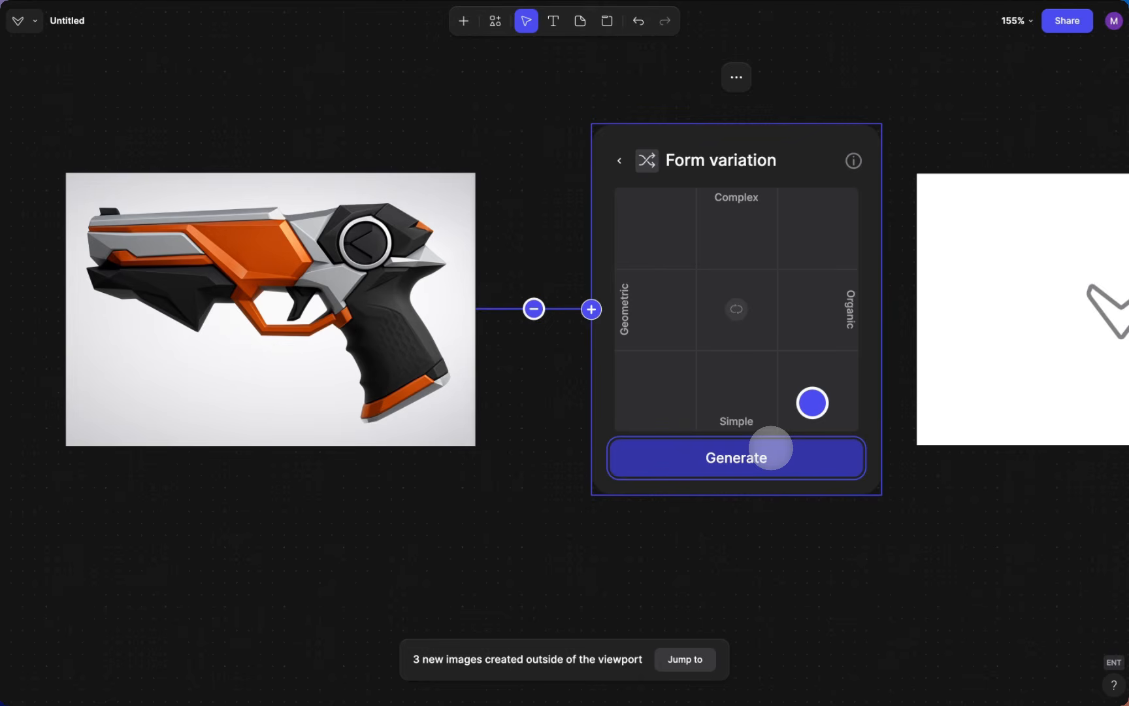
pyautogui.click(815, 250)
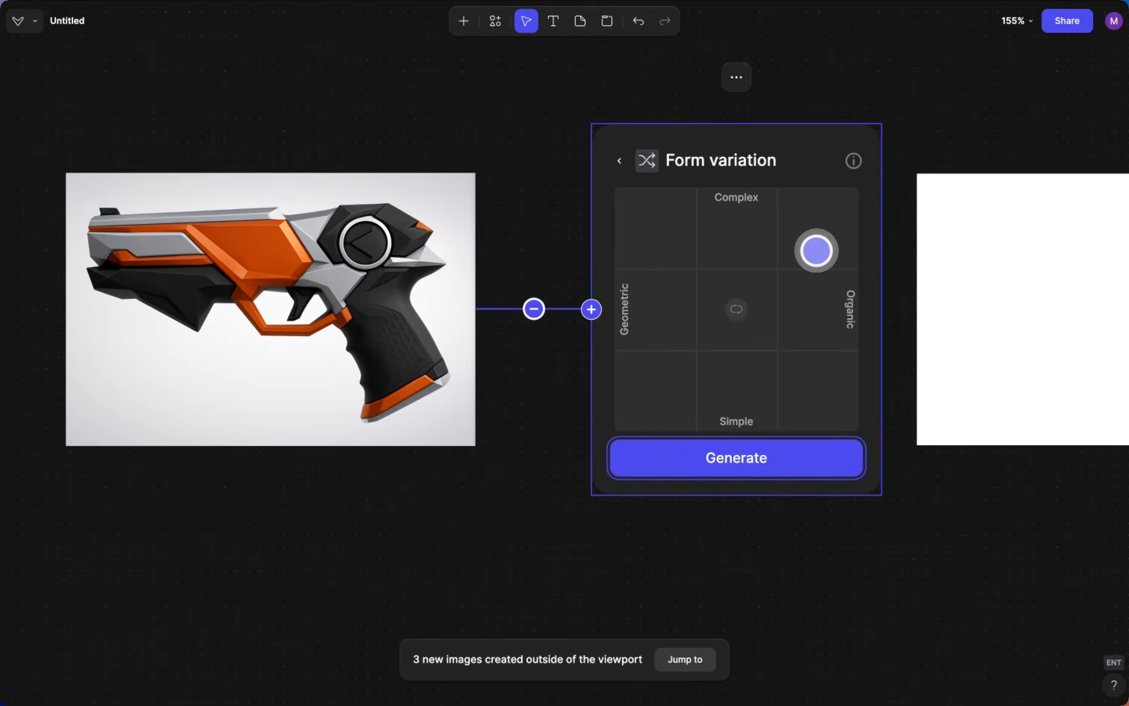
pyautogui.click(659, 243)
pyautogui.click(636, 395)
pyautogui.click(804, 401)
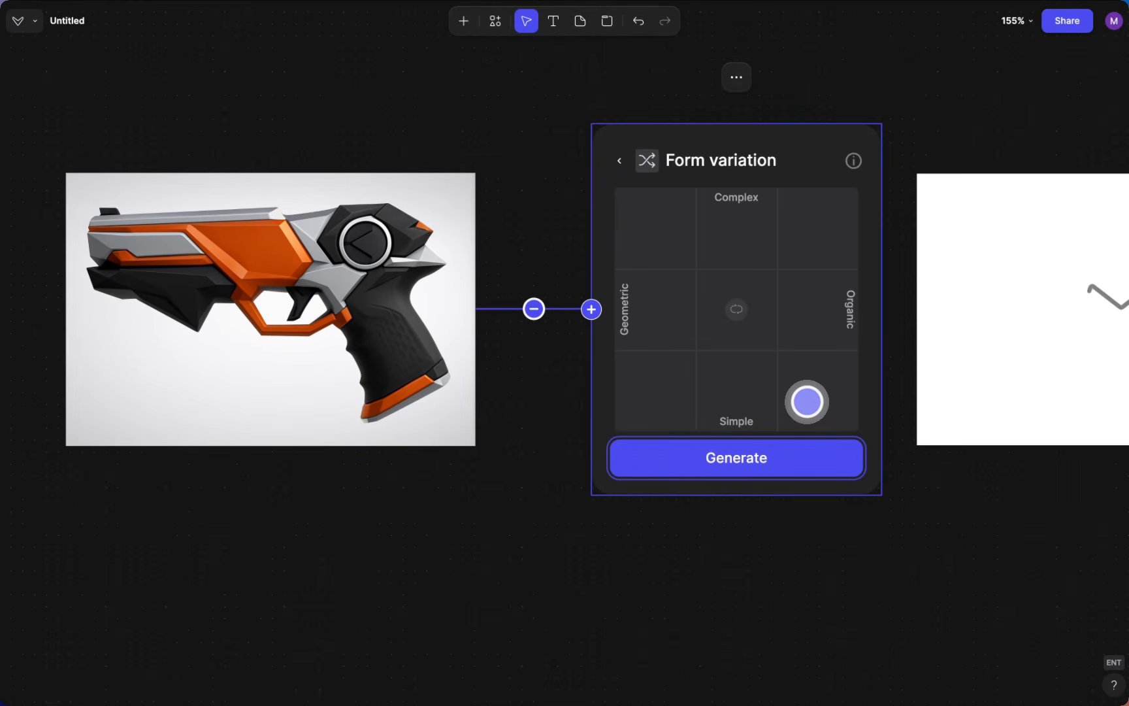
# Step: Examine the very organic, complex form variation up close and compare its shapes with the original handgun render
pyautogui.scroll(-6, 618, 504)
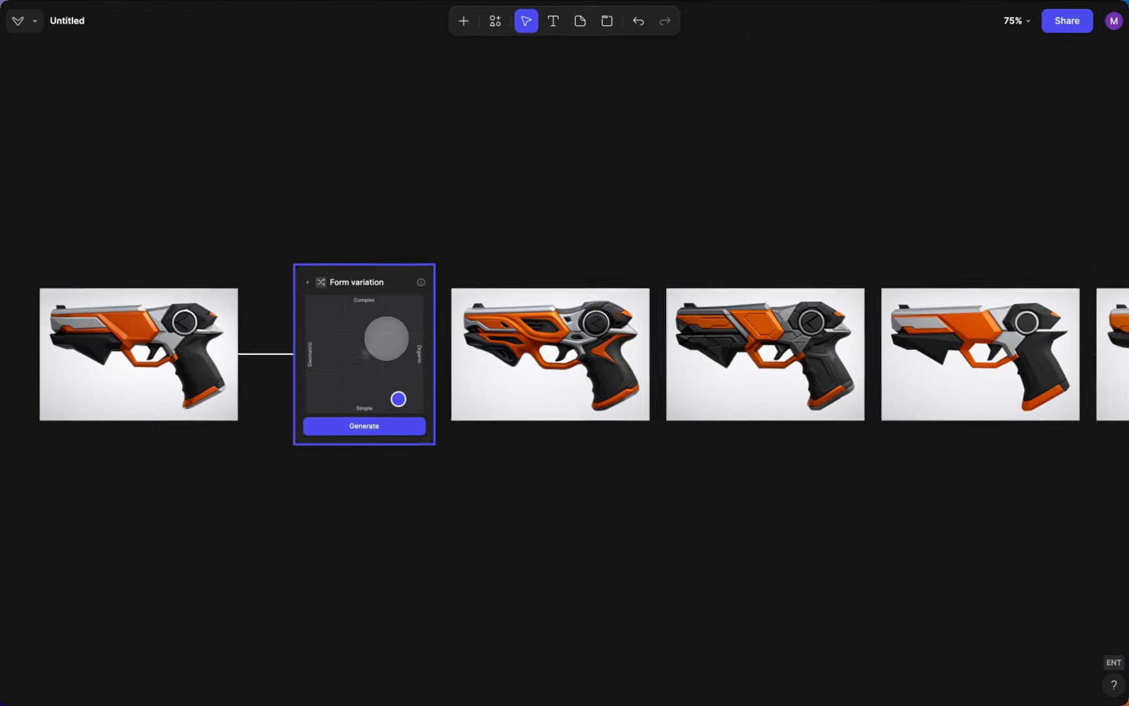
pyautogui.scroll(5, 383, 338)
pyautogui.scroll(-2, 386, 338)
pyautogui.click(536, 339)
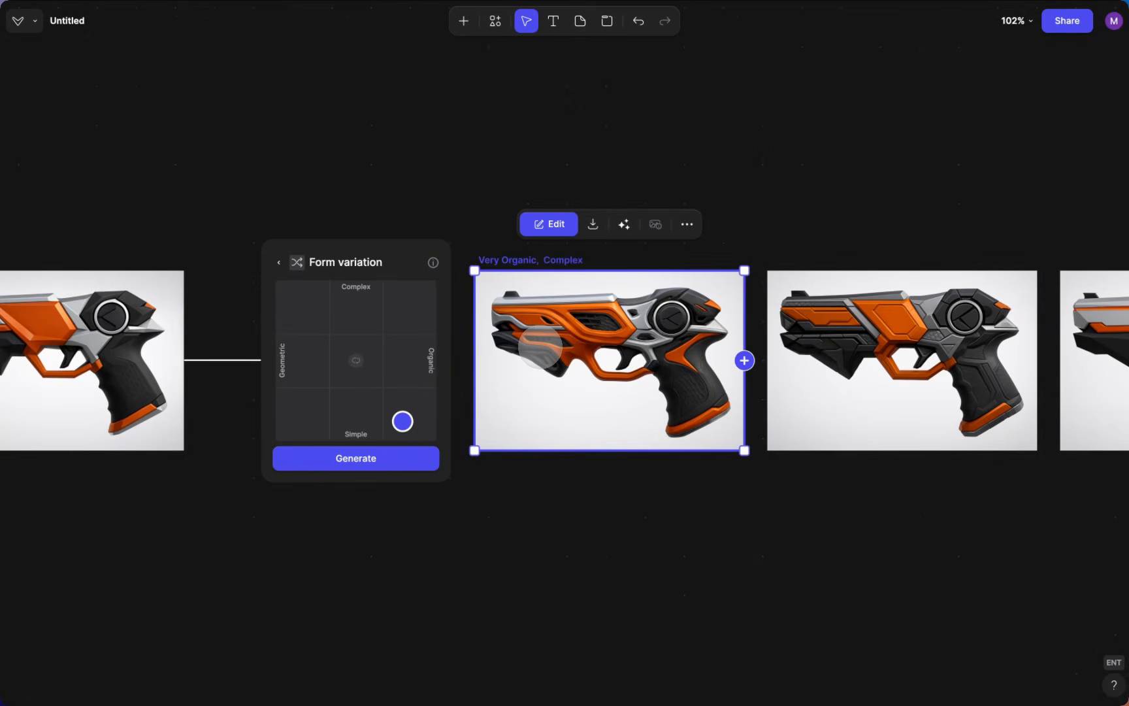
pyautogui.hscroll(-5, 540, 346)
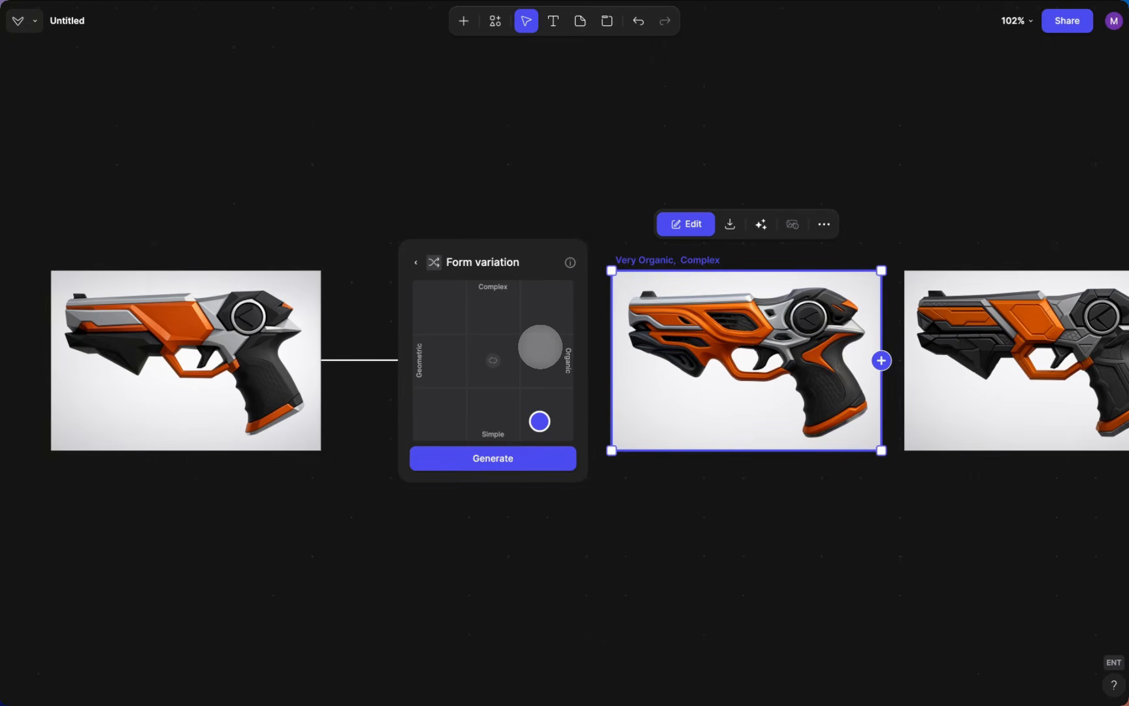
pyautogui.scroll(5, 539, 346)
pyautogui.hscroll(4, 540, 346)
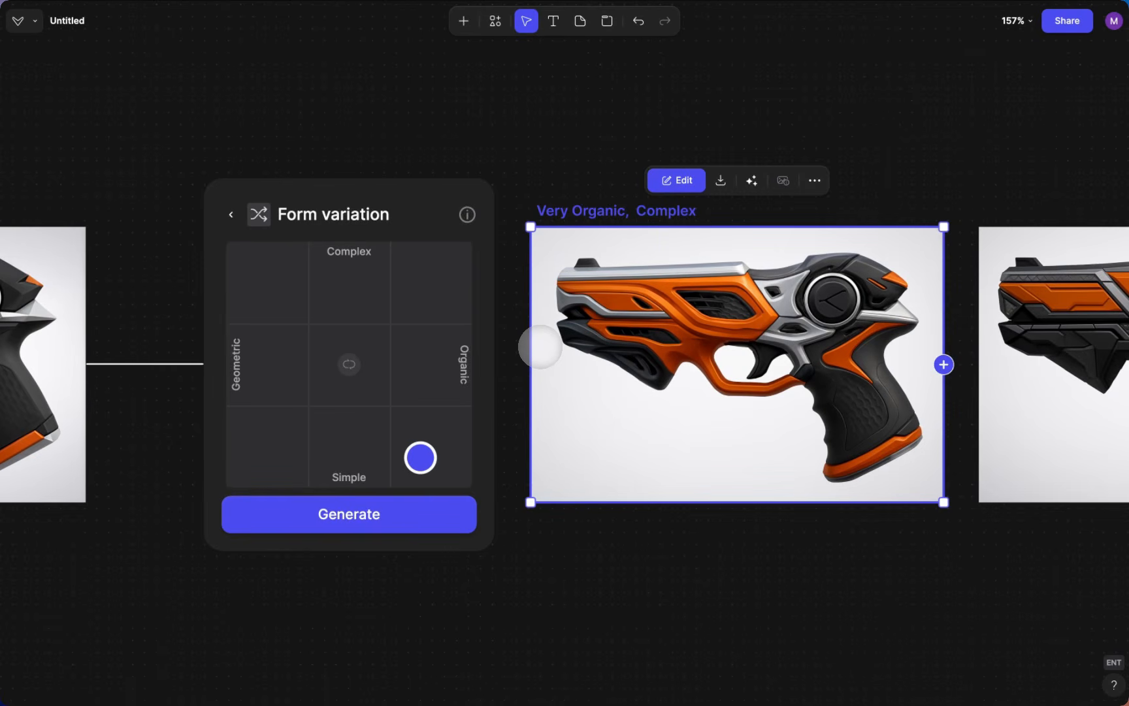
pyautogui.hscroll(3, 540, 347)
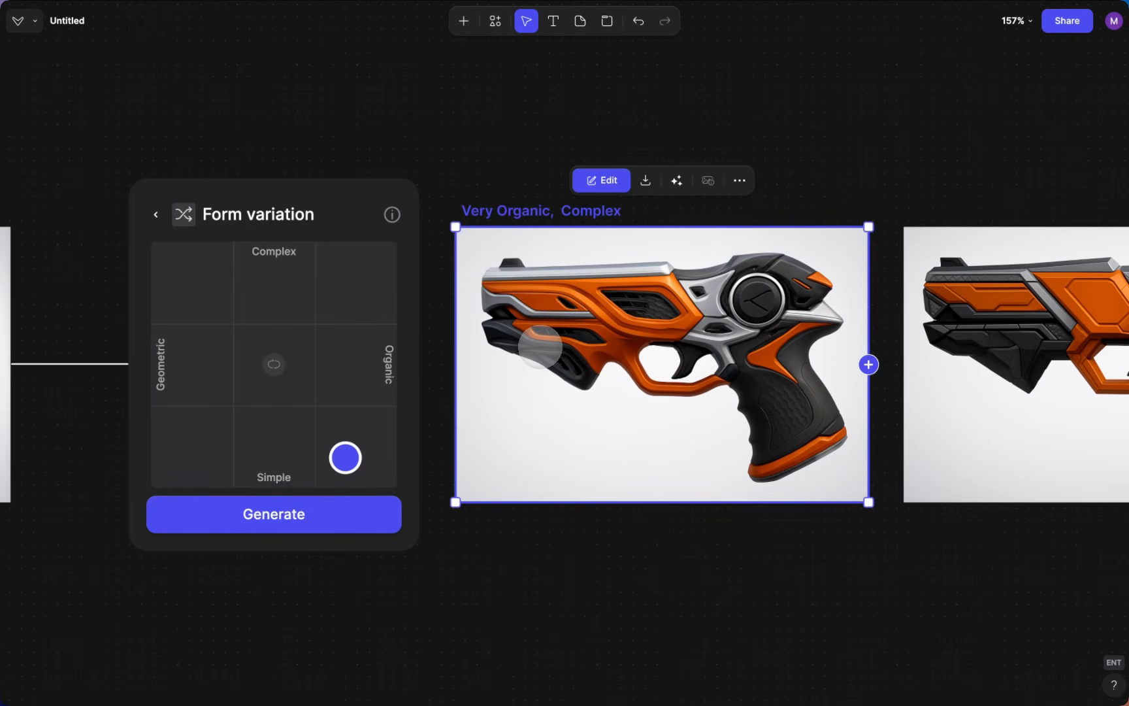
pyautogui.hscroll(10, 540, 346)
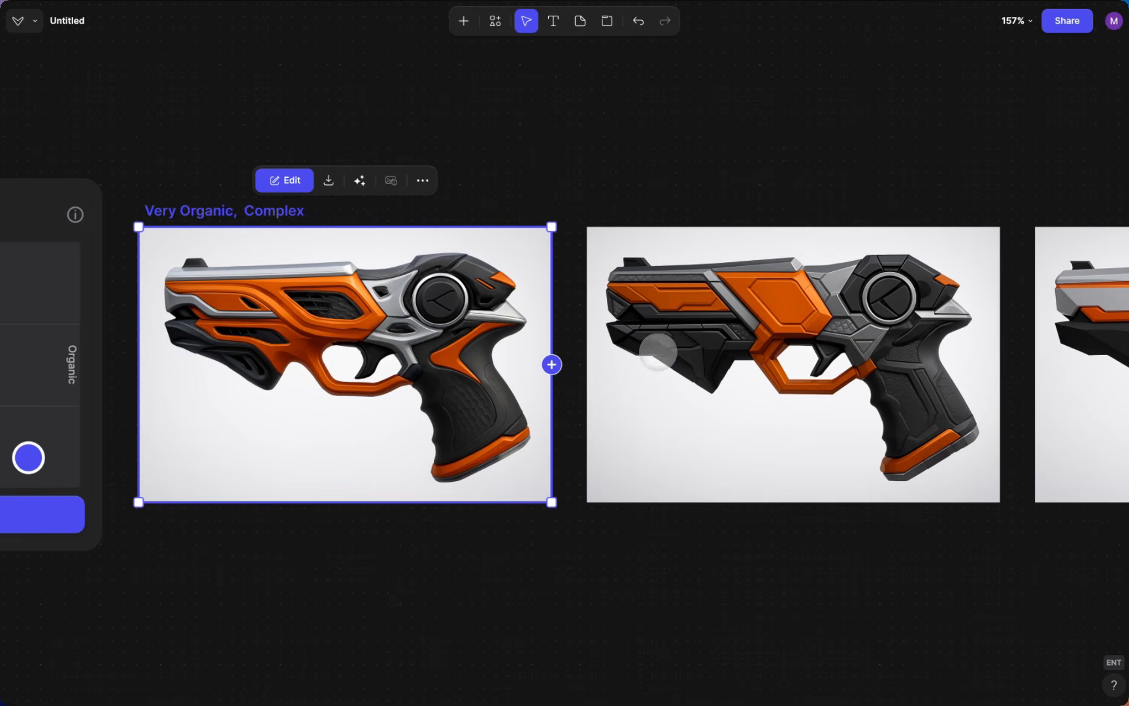
# Step: Inspect the geometric-complex, geometric-simple and organic-simple handgun variations one by one and compare the two simple ones
pyautogui.click(659, 349)
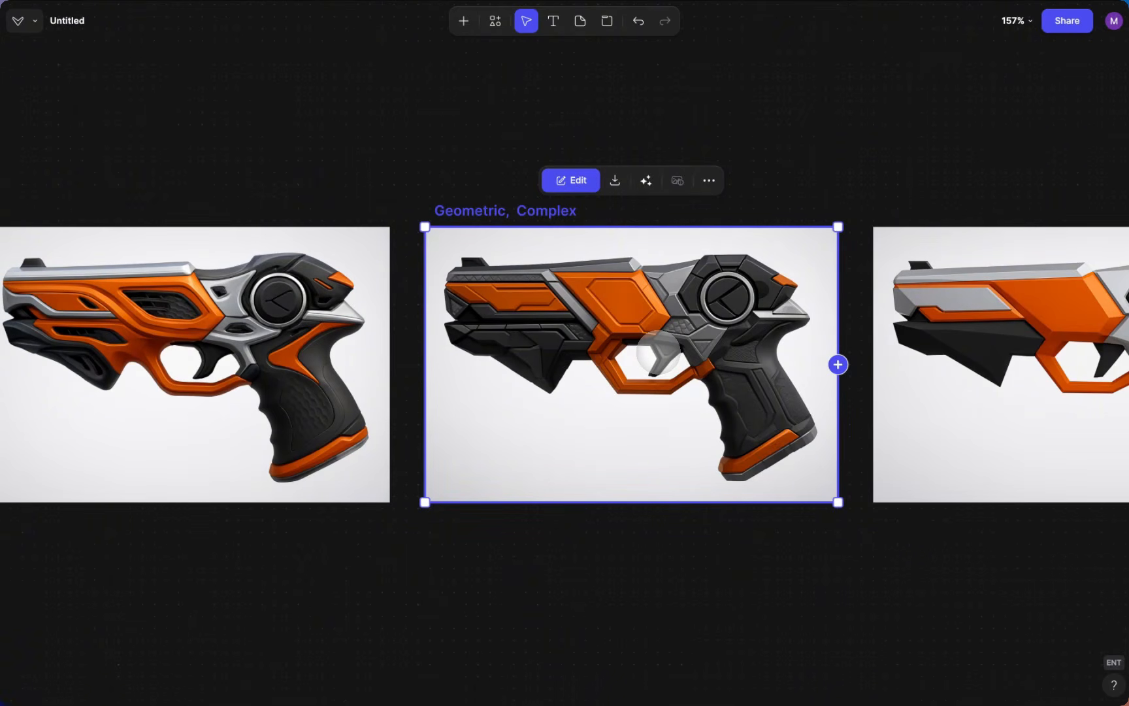
pyautogui.hscroll(6, 658, 353)
pyautogui.click(658, 354)
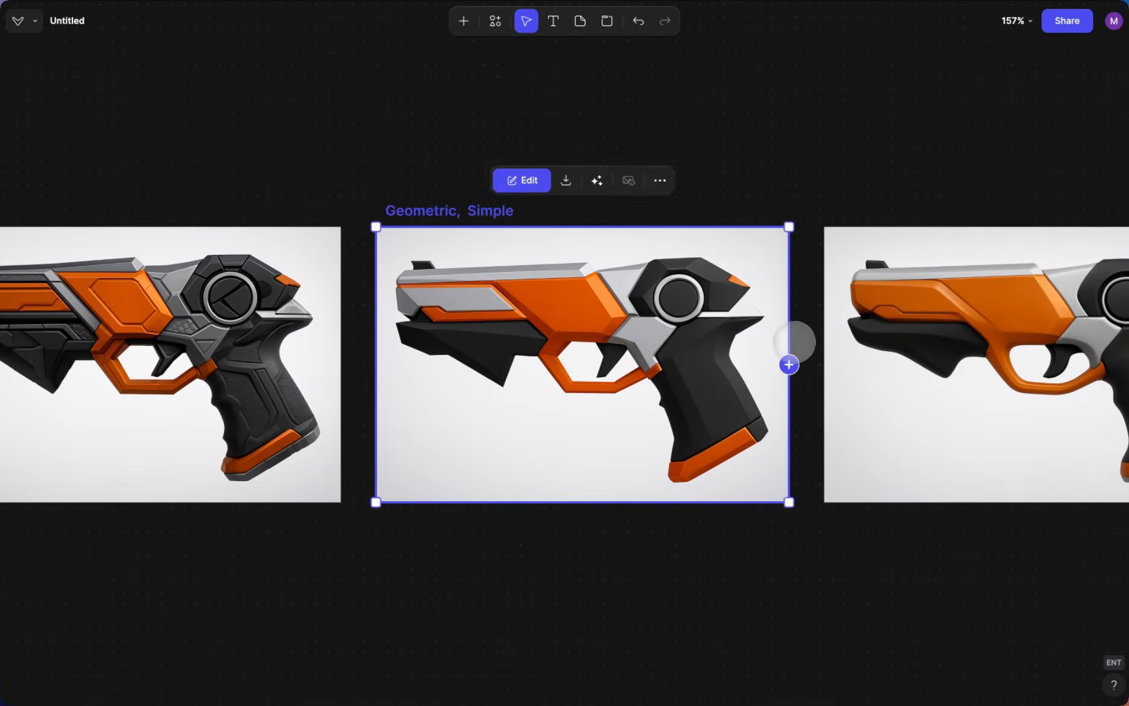
pyautogui.hscroll(2, 794, 341)
pyautogui.click(794, 341)
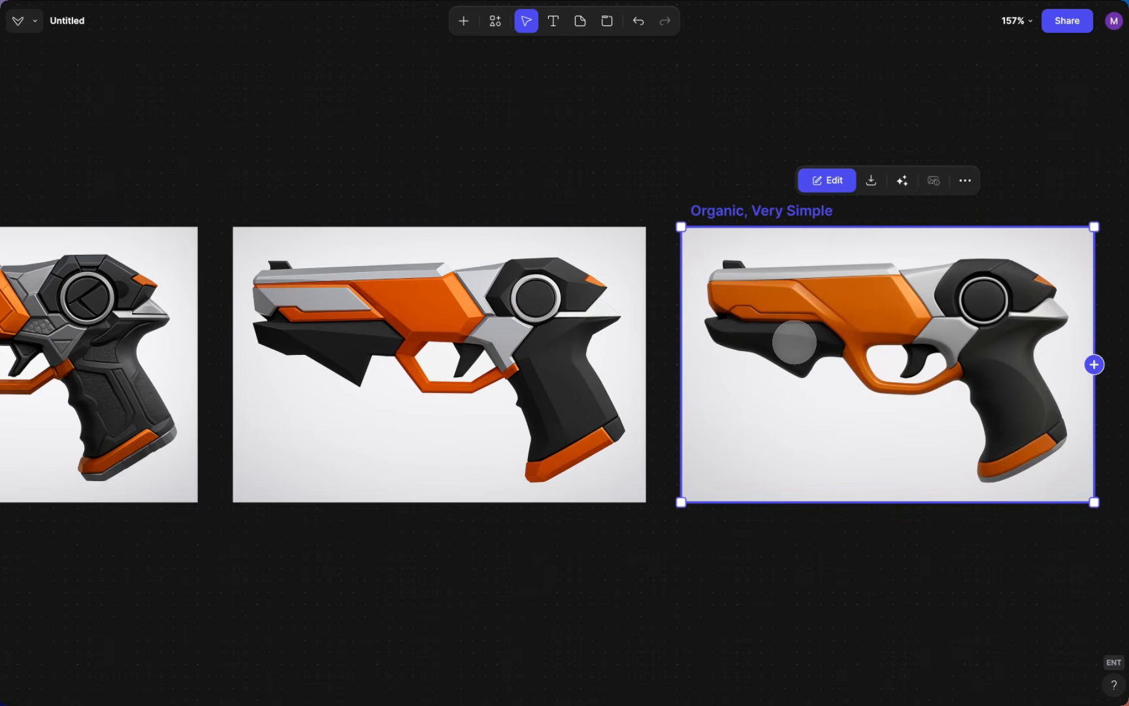
pyautogui.click(567, 343)
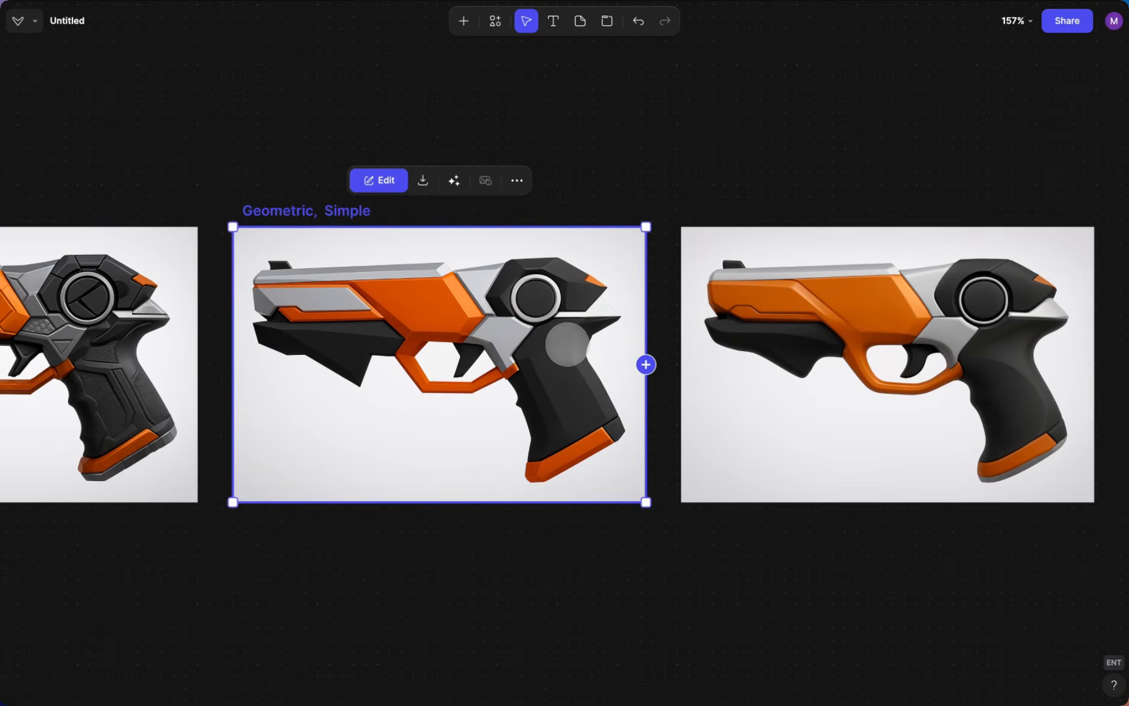
pyautogui.click(867, 324)
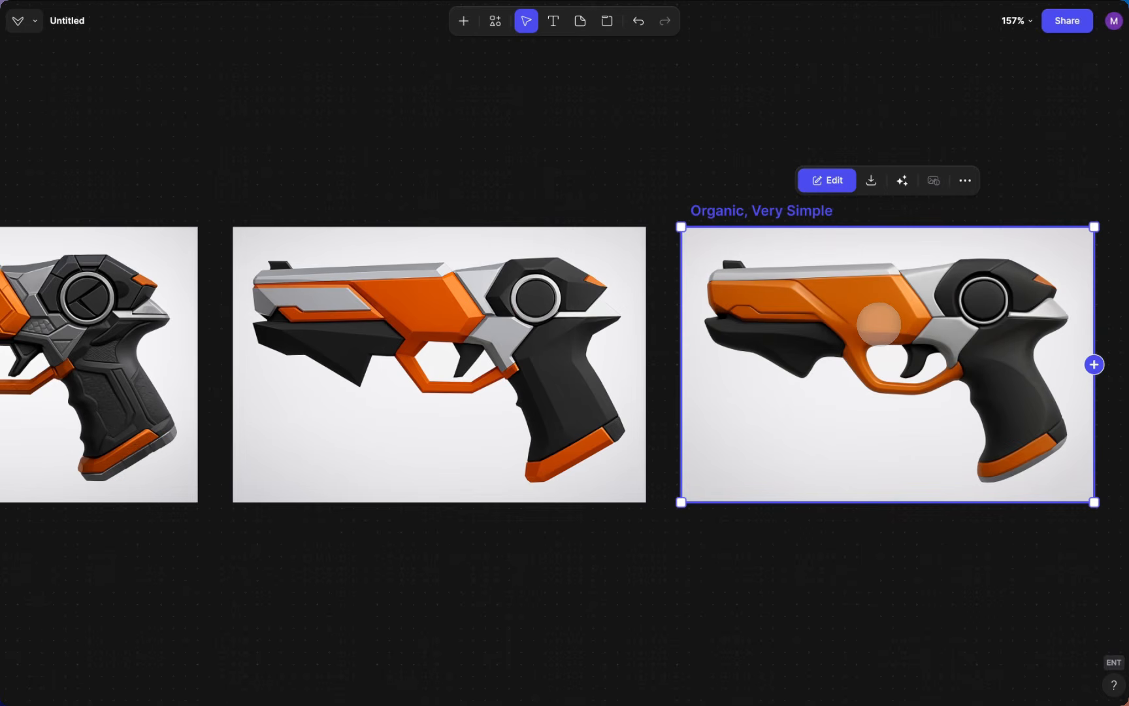
pyautogui.scroll(-5, 879, 323)
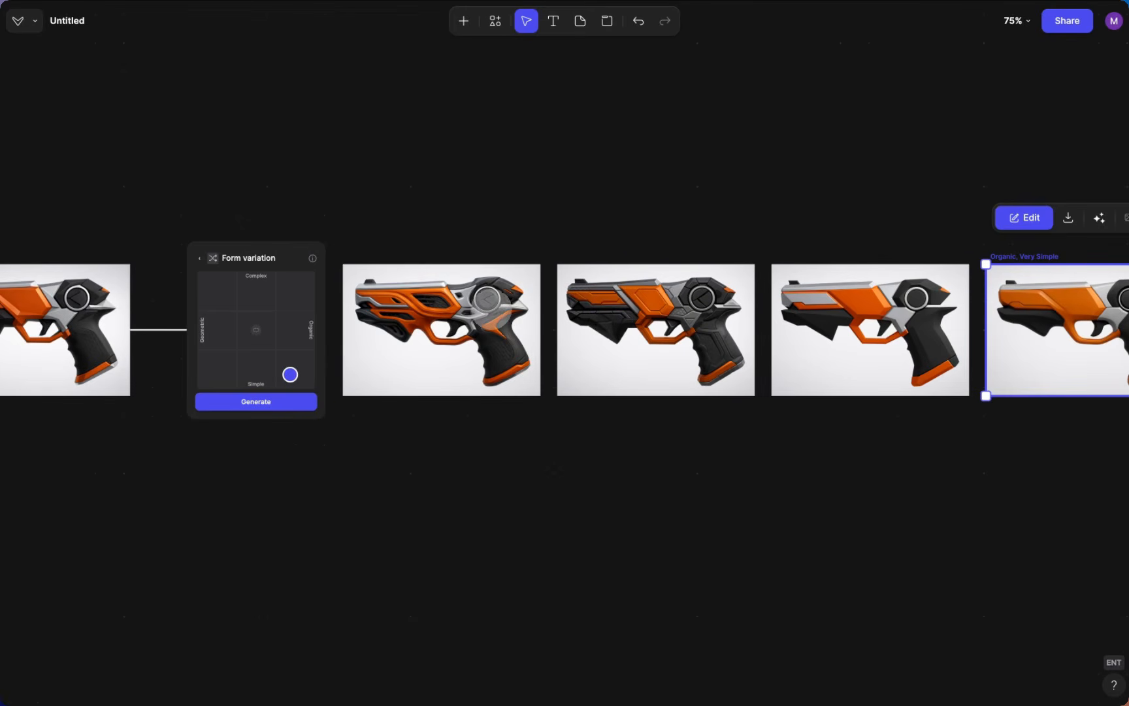
# Step: Duplicate the original handgun render and place the copy on the empty canvas below it
pyautogui.click(499, 311)
pyautogui.scroll(-3, 306, 361)
pyautogui.hscroll(-2, 306, 361)
pyautogui.scroll(-1, 167, 294)
pyautogui.hscroll(-1, 166, 294)
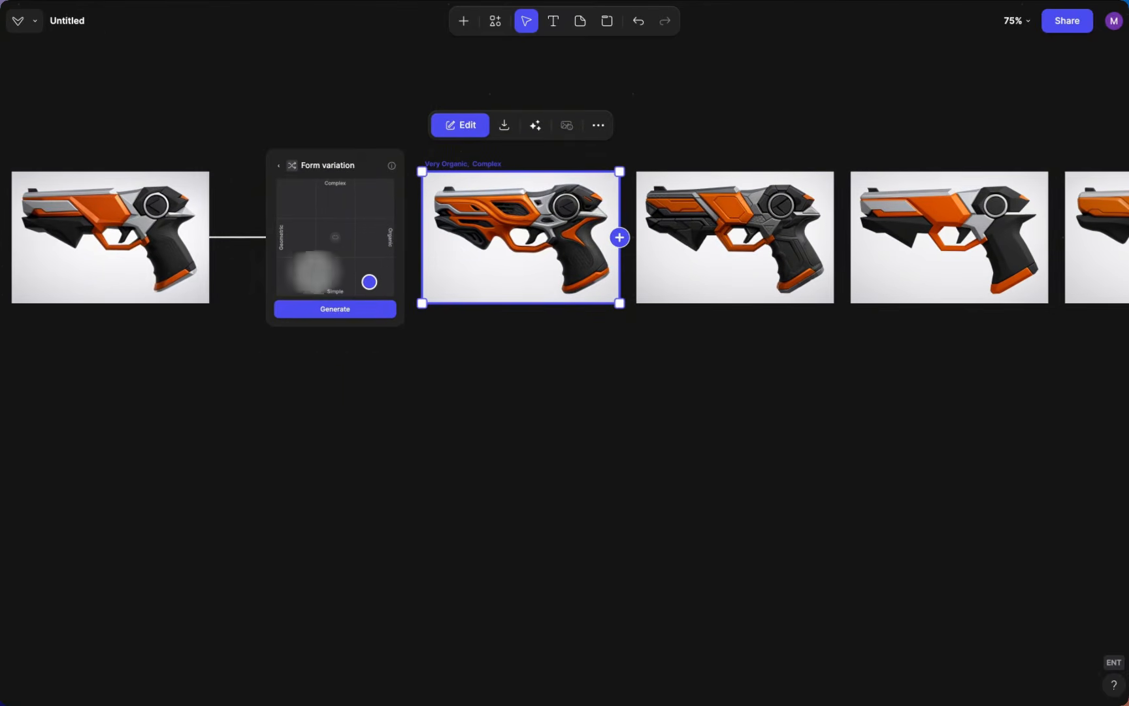
pyautogui.click(152, 203)
pyautogui.hotkey('ctrl', 'd')
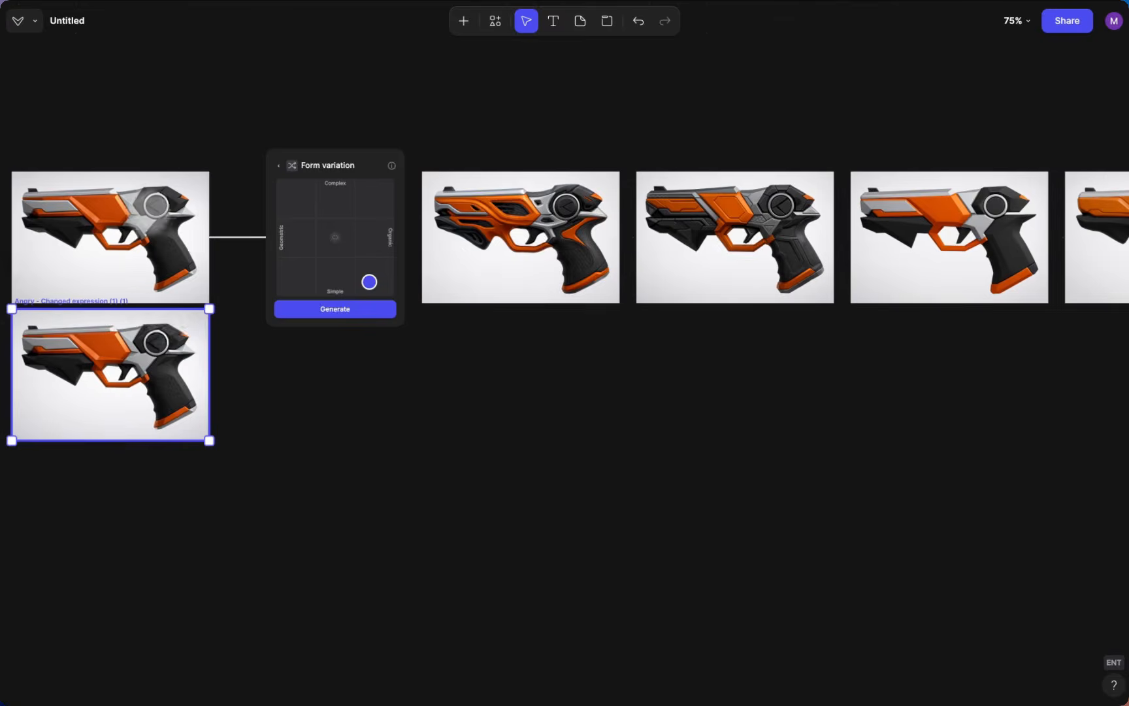
pyautogui.moveTo(209, 375); pyautogui.dragTo(209, 506)
# Step: Attach Form variations to the duplicated render and generate results set slightly toward complex and organic
pyautogui.click(209, 507)
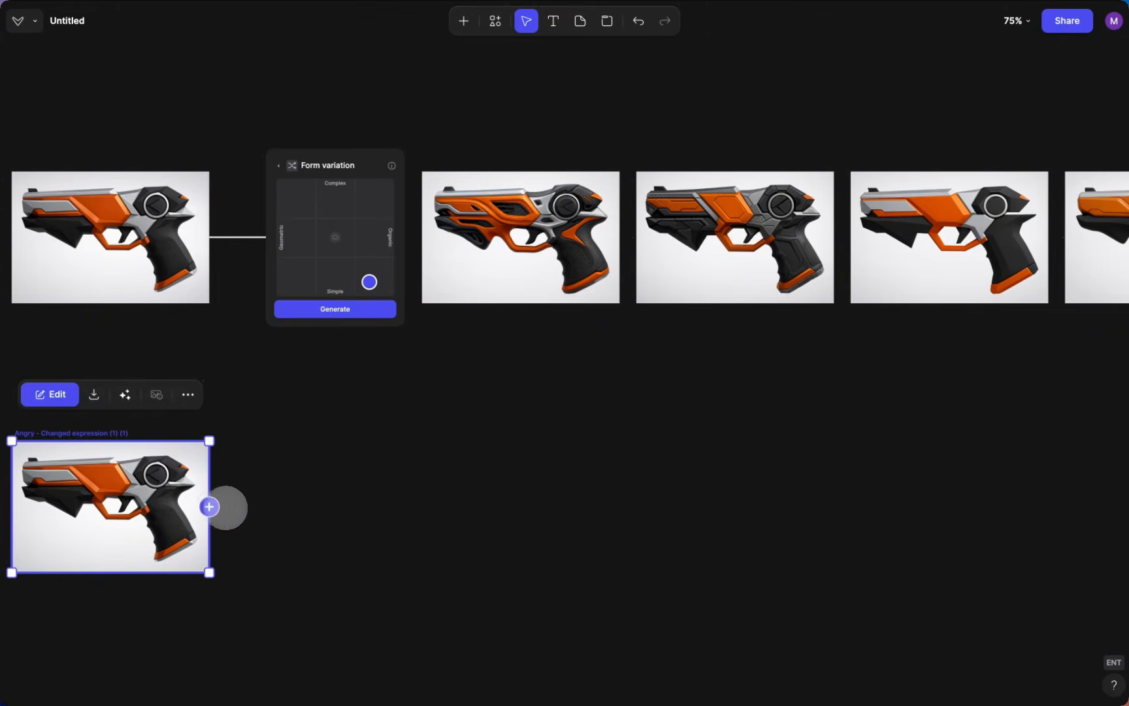
pyautogui.click(289, 534)
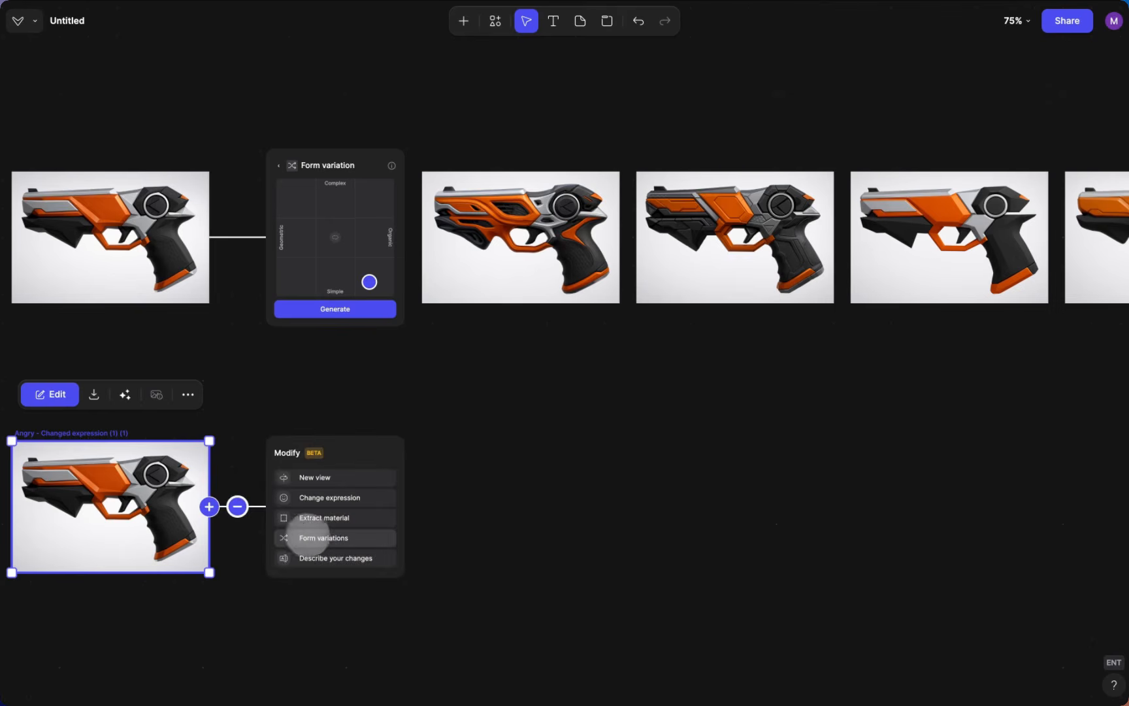
pyautogui.click(326, 536)
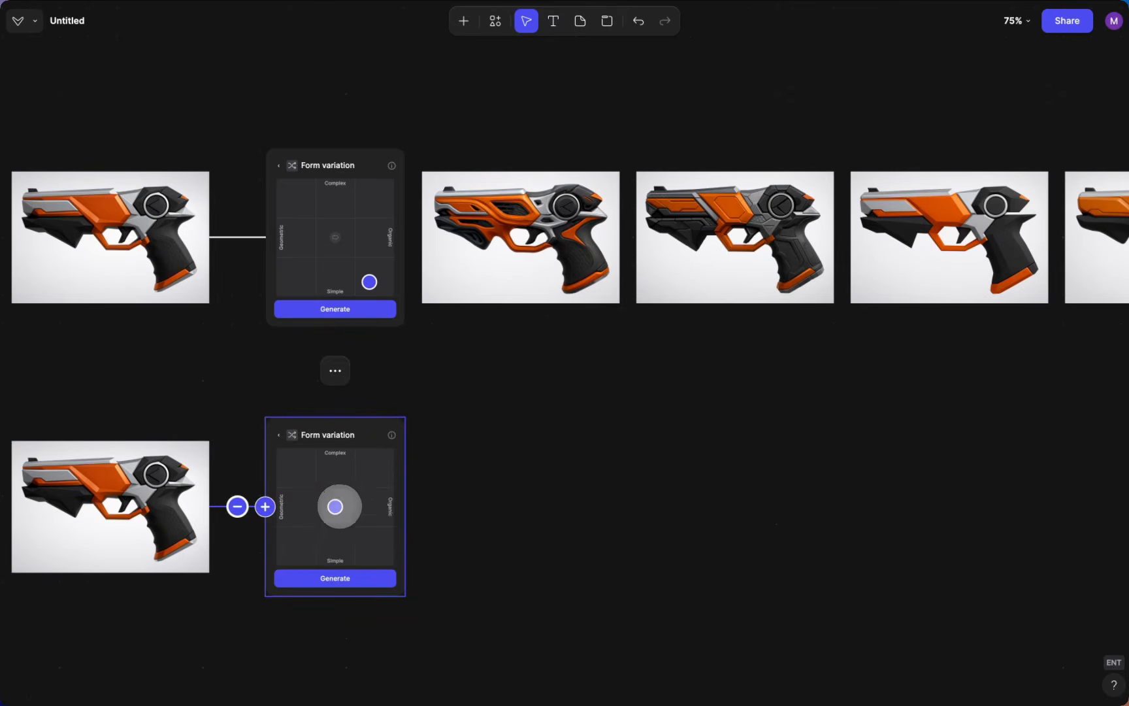
pyautogui.scroll(5, 350, 491)
pyautogui.scroll(-3, 351, 492)
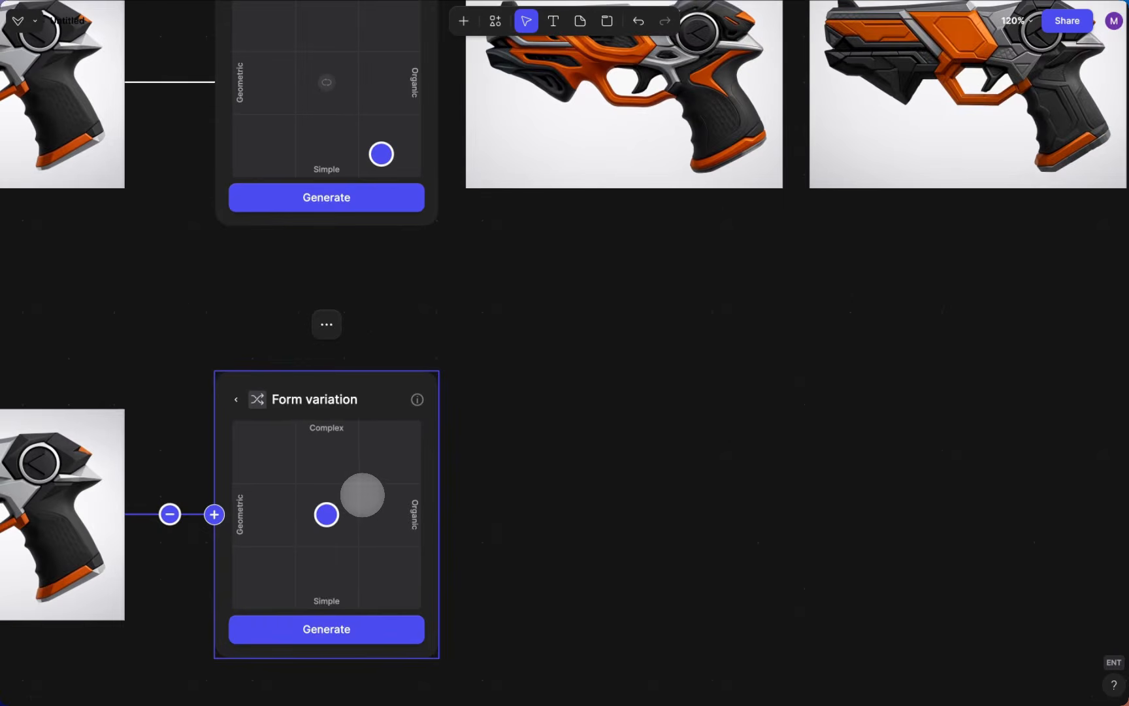
pyautogui.moveTo(362, 495)
pyautogui.mouseDown()
pyautogui.moveTo(377, 499)
pyautogui.moveTo(378, 462)
pyautogui.moveTo(378, 574)
pyautogui.moveTo(327, 464)
pyautogui.moveTo(279, 481)
pyautogui.moveTo(272, 469)
pyautogui.moveTo(257, 576)
pyautogui.moveTo(383, 464)
pyautogui.moveTo(360, 485)
pyautogui.mouseUp()
pyautogui.click(351, 629)
pyautogui.click(319, 639)
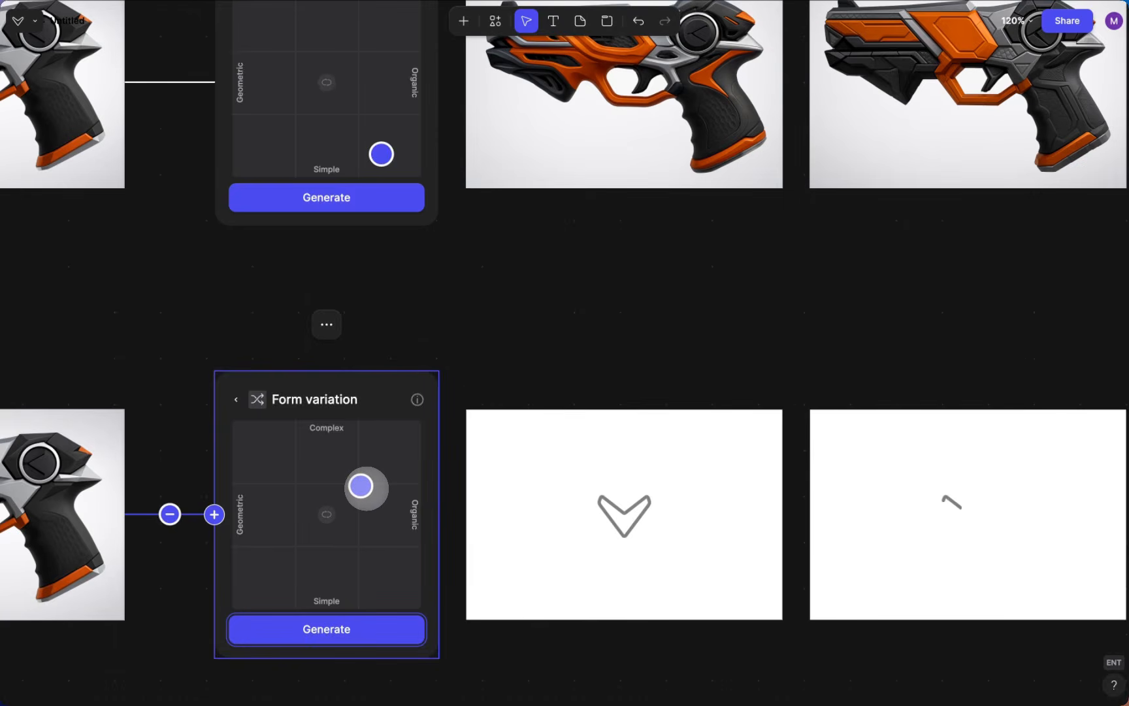
# Step: Generate further subtle variations, first more organic and only slightly complex, and also moderately organic with neutral complexity
pyautogui.moveTo(361, 485)
pyautogui.mouseDown()
pyautogui.moveTo(392, 484)
pyautogui.moveTo(385, 498)
pyautogui.mouseUp()
pyautogui.click(345, 625)
pyautogui.click(323, 631)
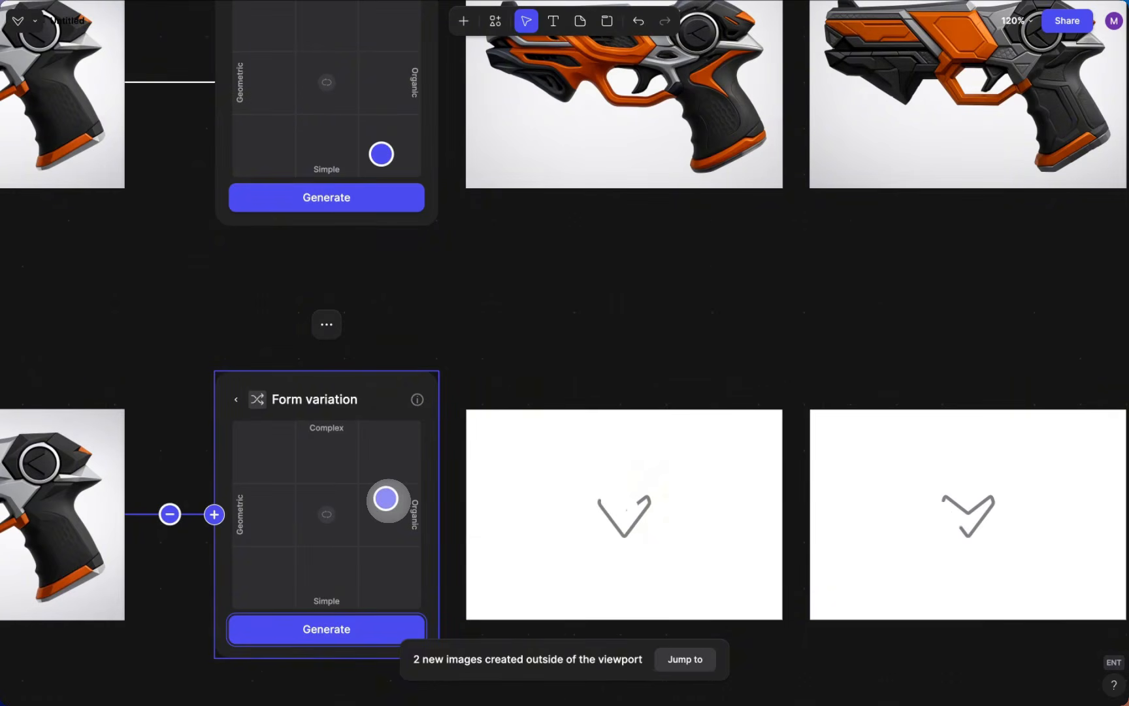
pyautogui.moveTo(385, 499); pyautogui.dragTo(369, 514)
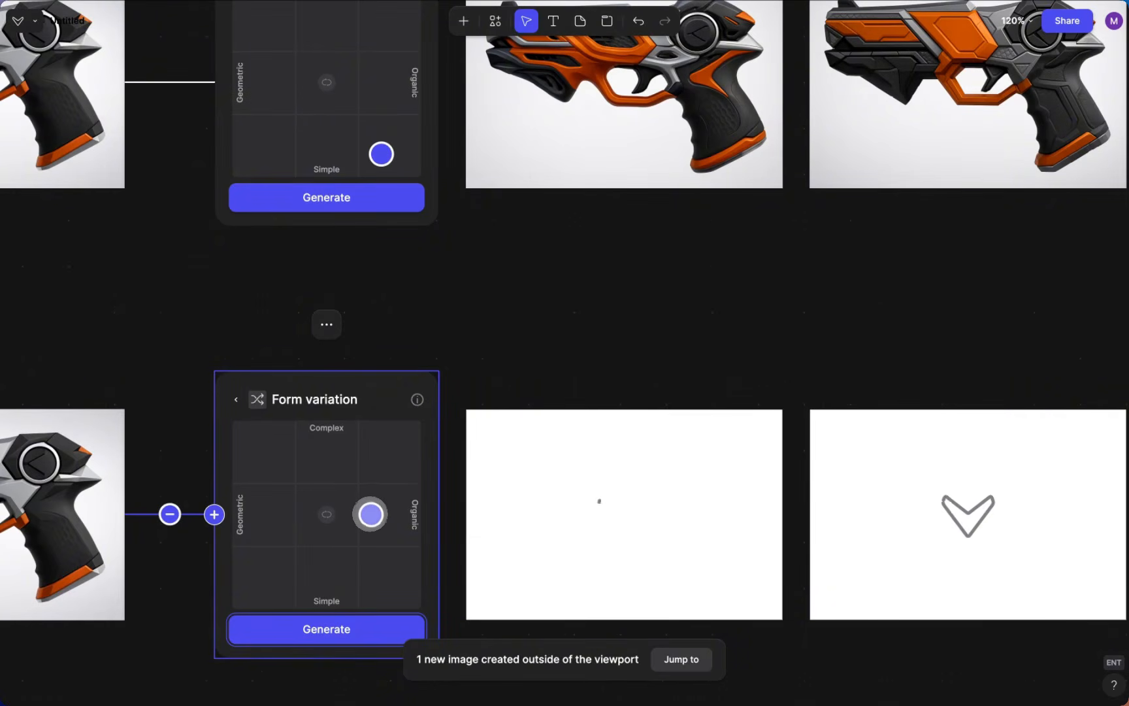
pyautogui.click(320, 617)
# Step: Compare the rows of subtle organic and subtle geometric handgun variations with each other and with the stronger variations above
pyautogui.scroll(-5, 538, 613)
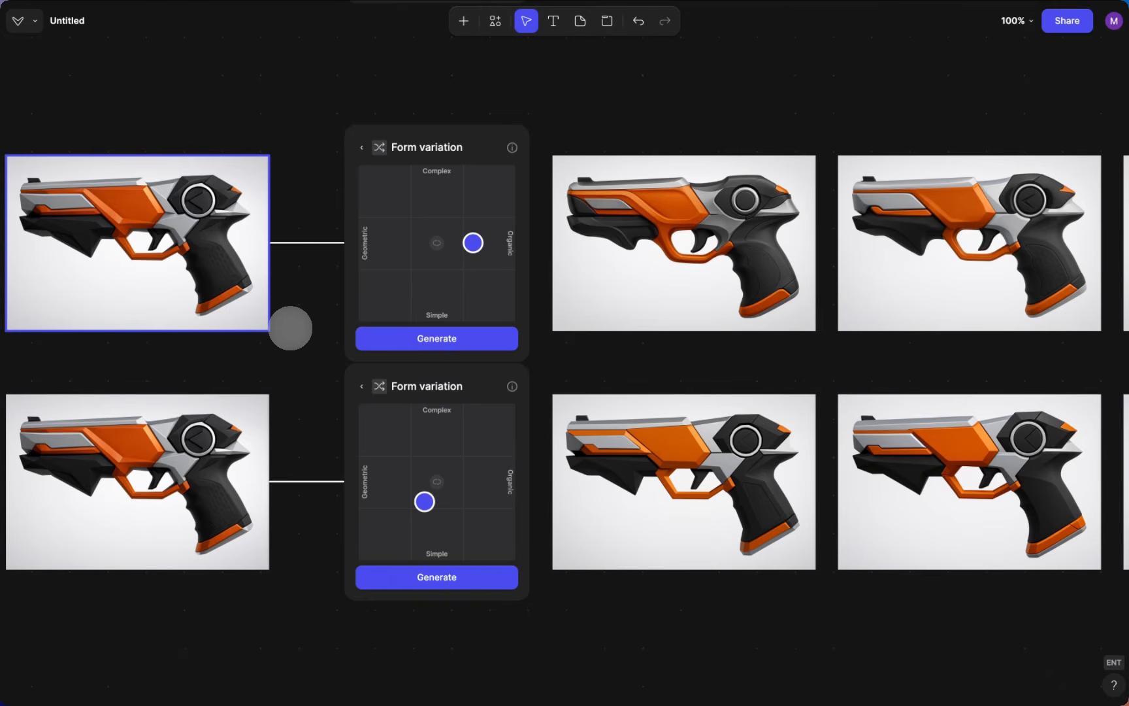
pyautogui.click(346, 316)
pyautogui.hscroll(10, 416, 315)
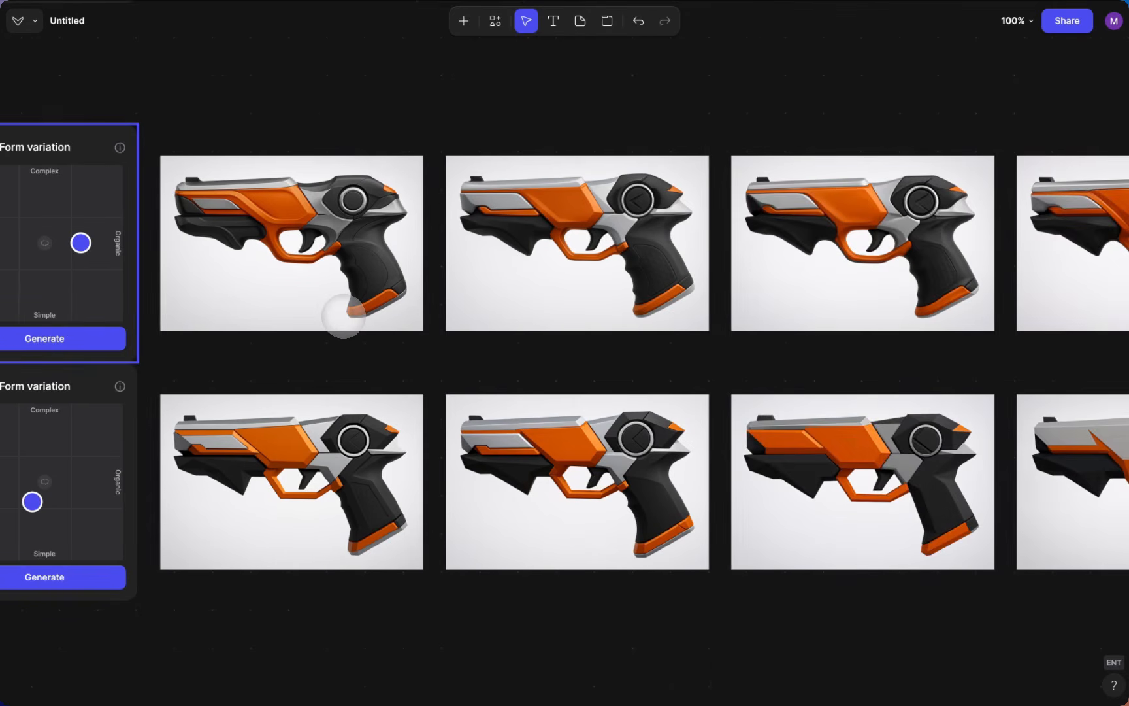
pyautogui.hscroll(4, 343, 316)
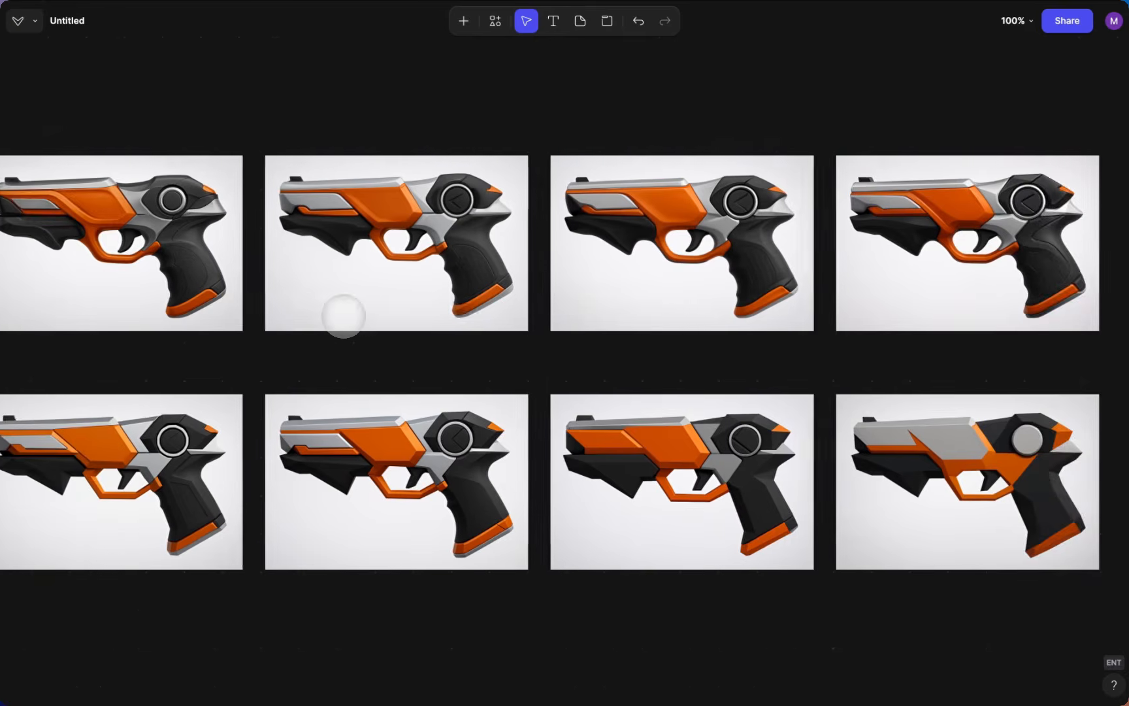
pyautogui.hscroll(-10, 343, 316)
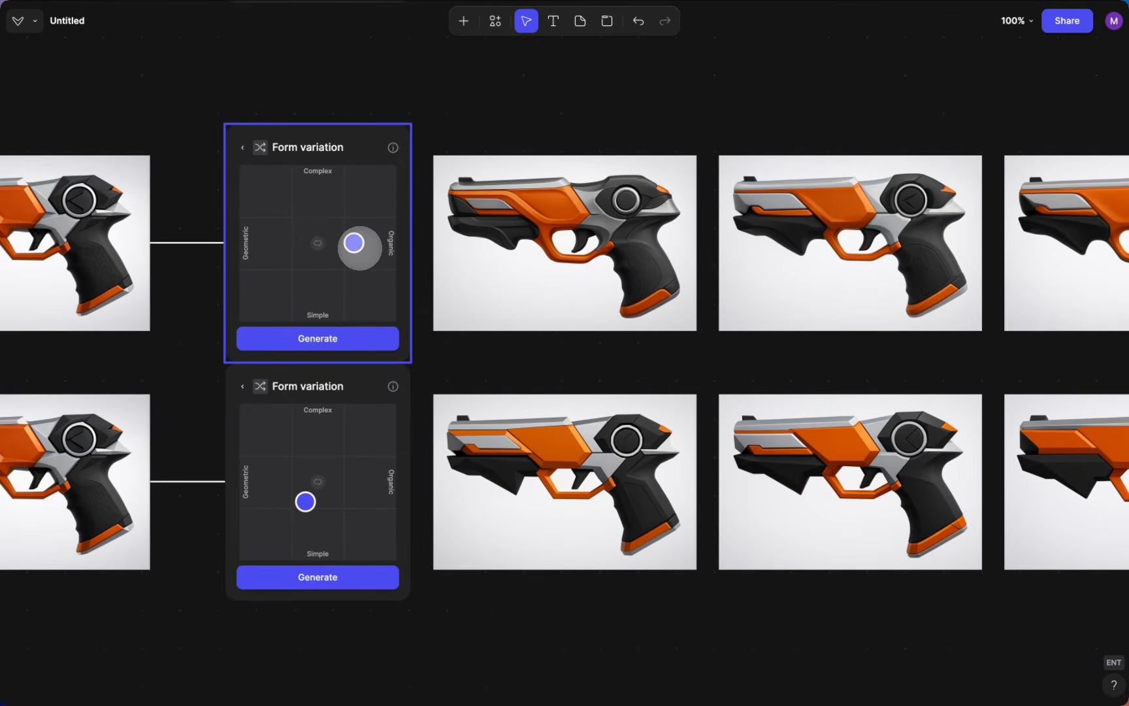
pyautogui.scroll(1, 354, 243)
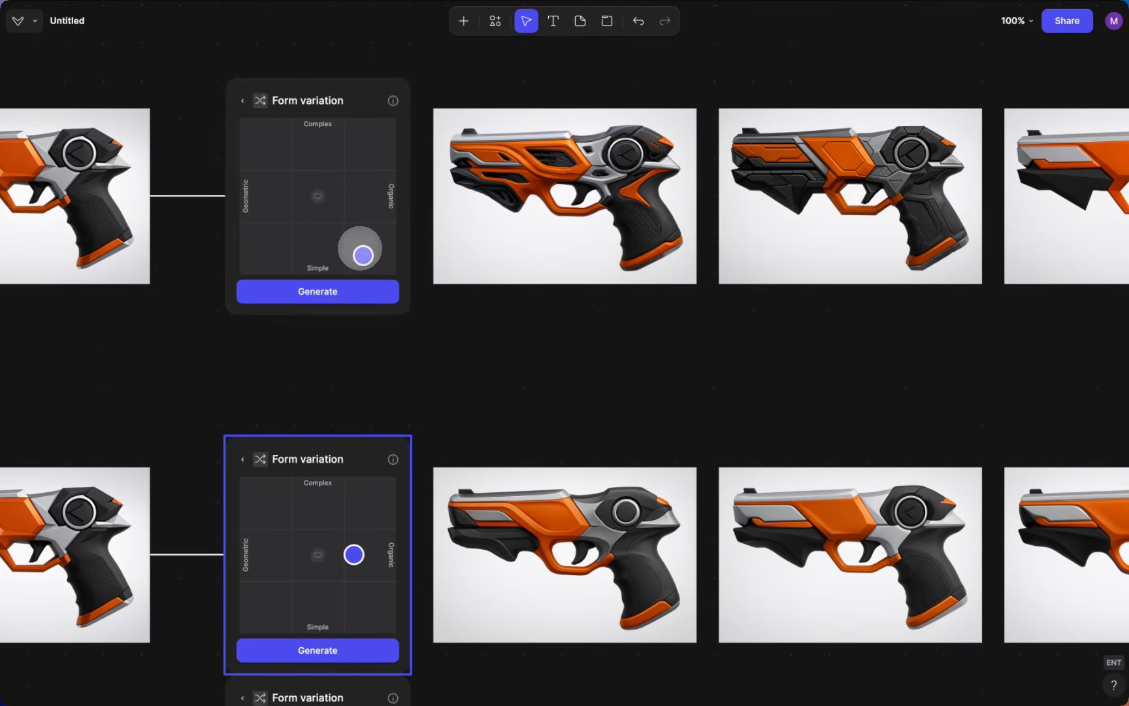
pyautogui.click(556, 196)
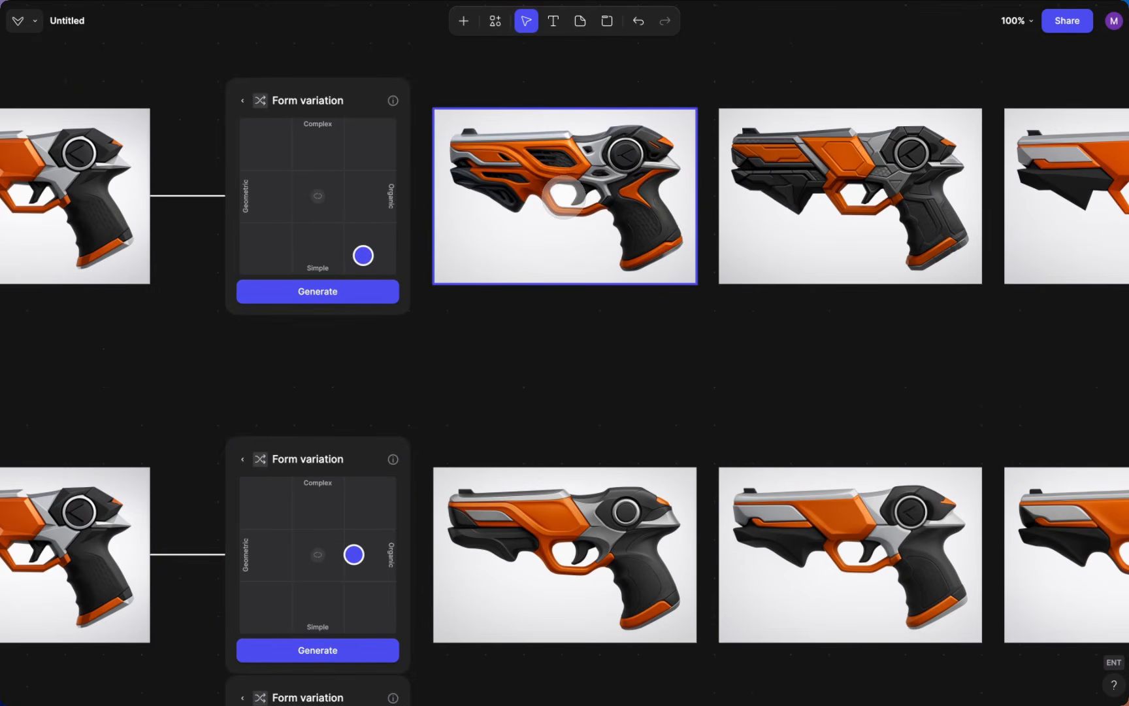
pyautogui.scroll(-5, 563, 196)
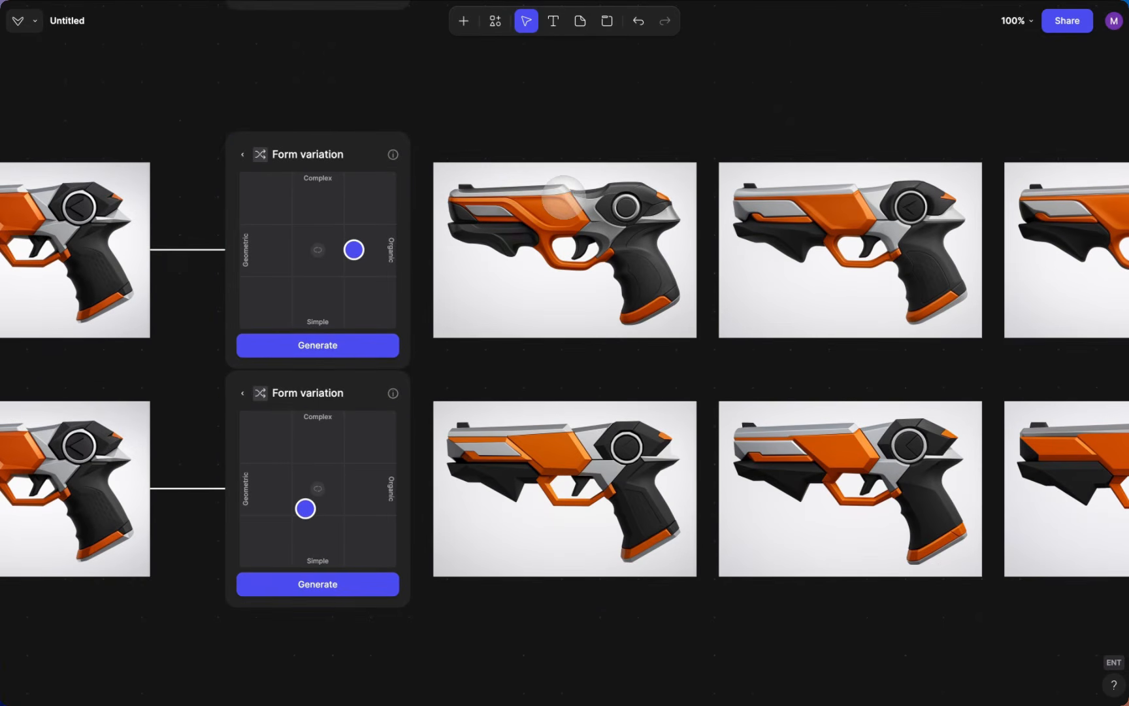
pyautogui.scroll(-4, 327, 378)
pyautogui.hscroll(-4, 327, 378)
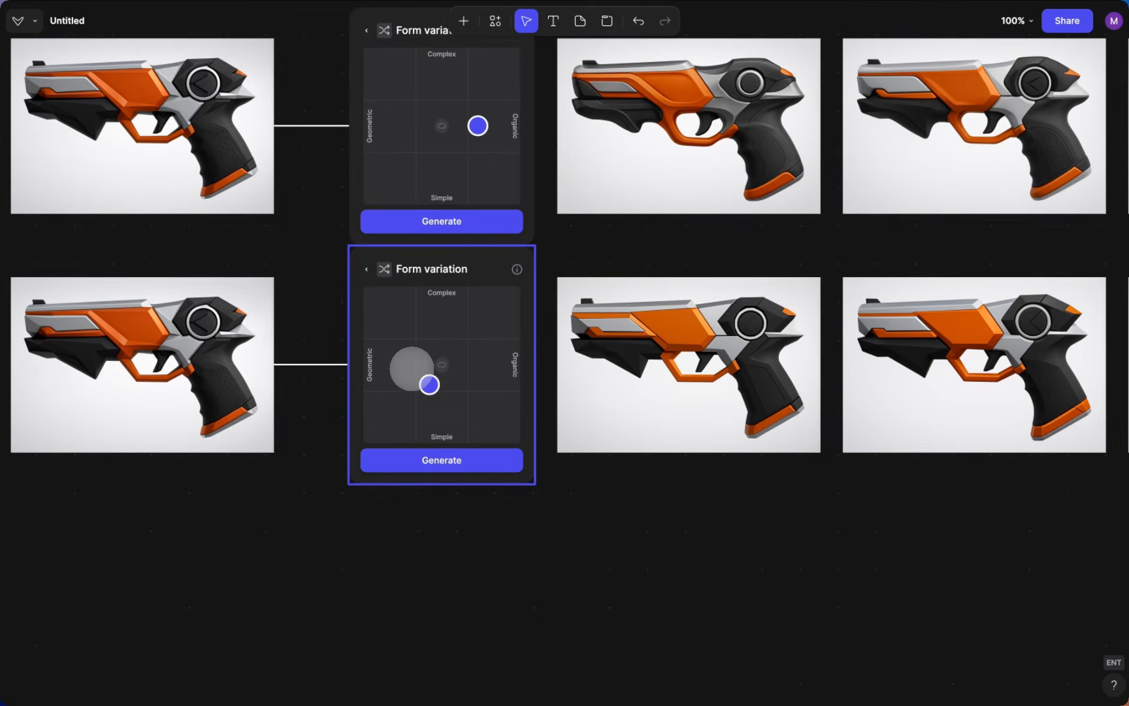
pyautogui.hscroll(5, 412, 368)
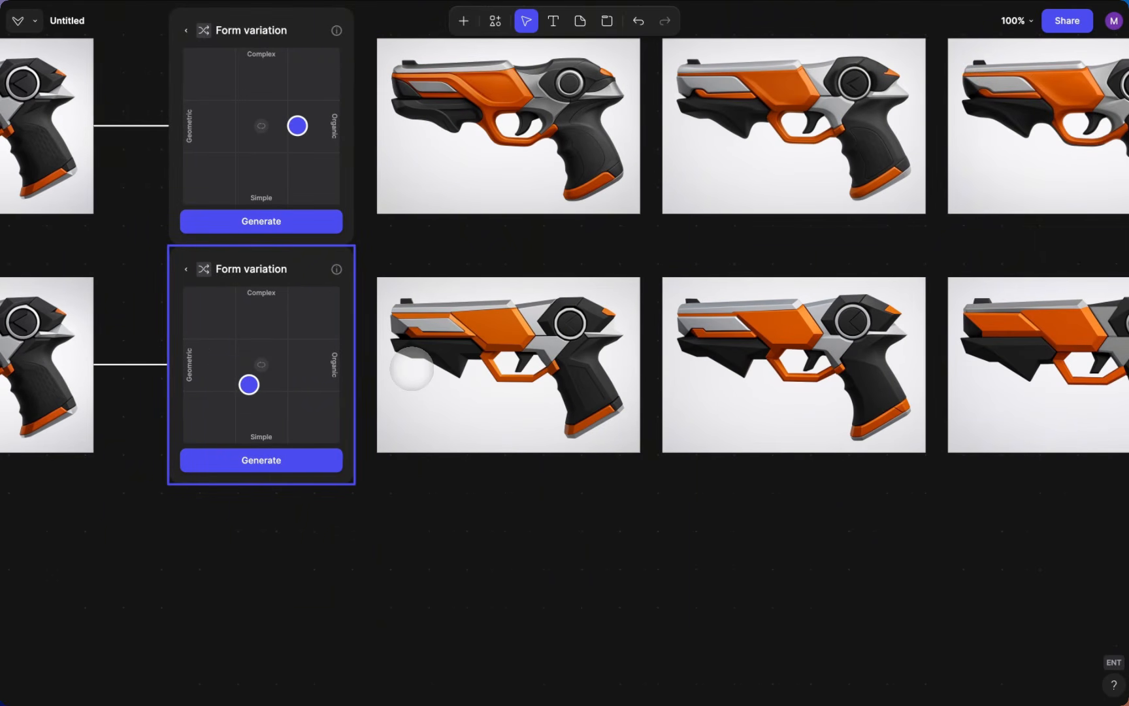
pyautogui.hscroll(15, 412, 368)
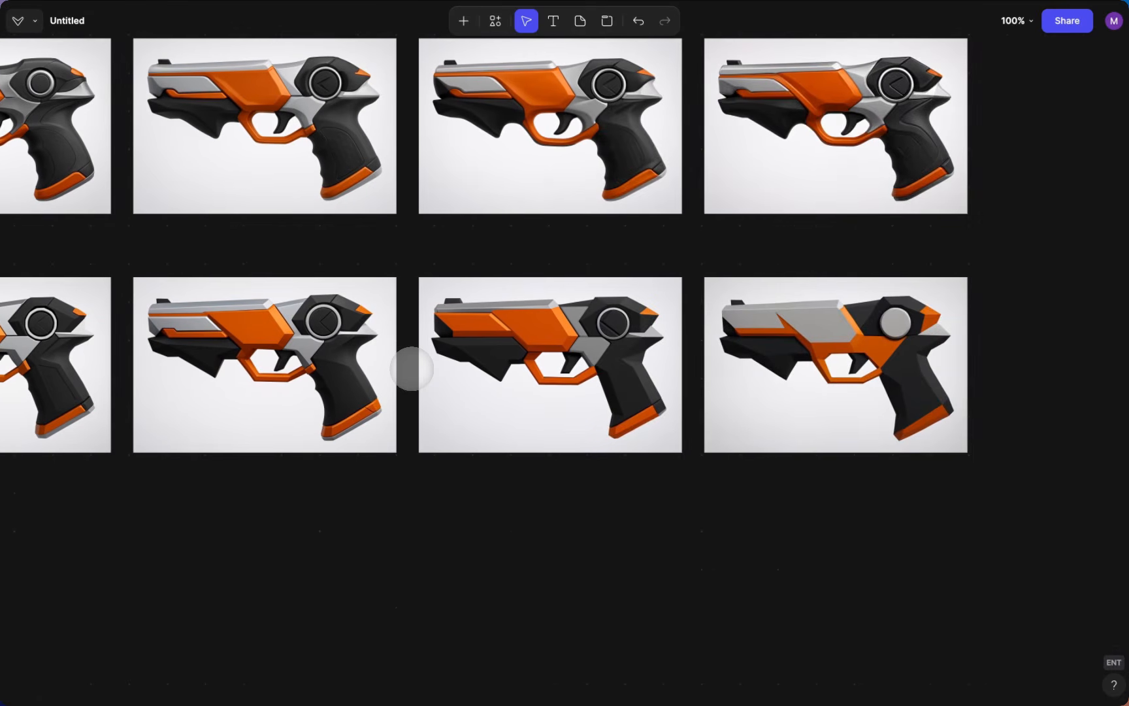
pyautogui.hscroll(-5, 412, 368)
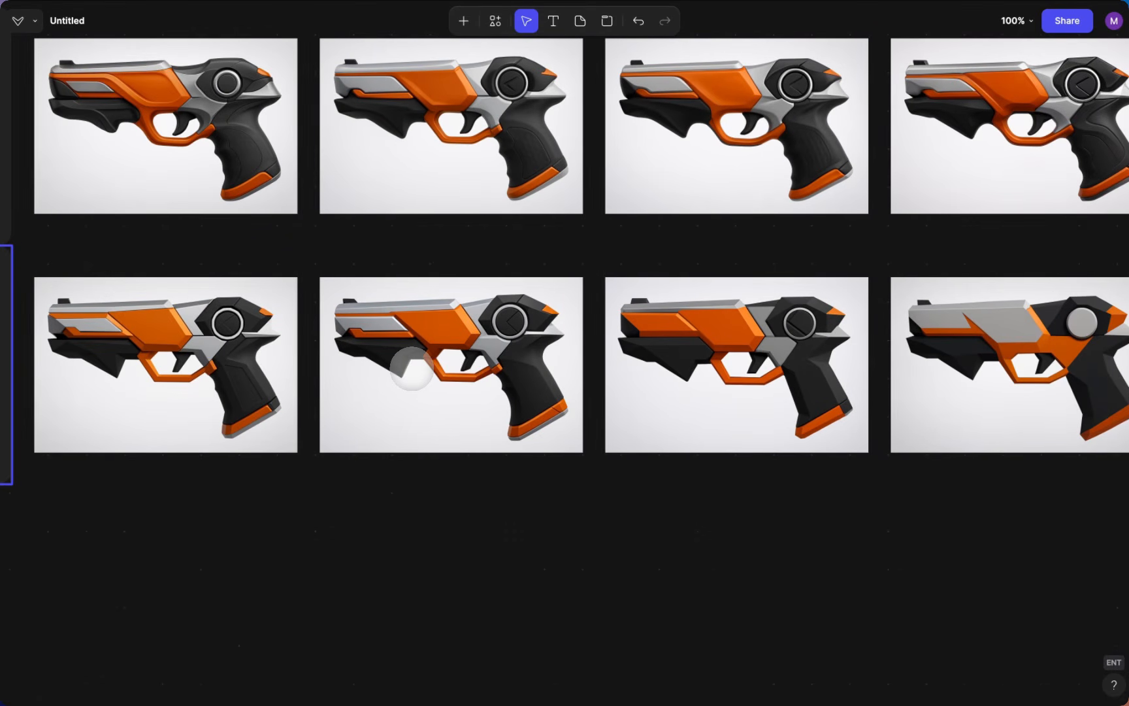
pyautogui.scroll(3, 411, 368)
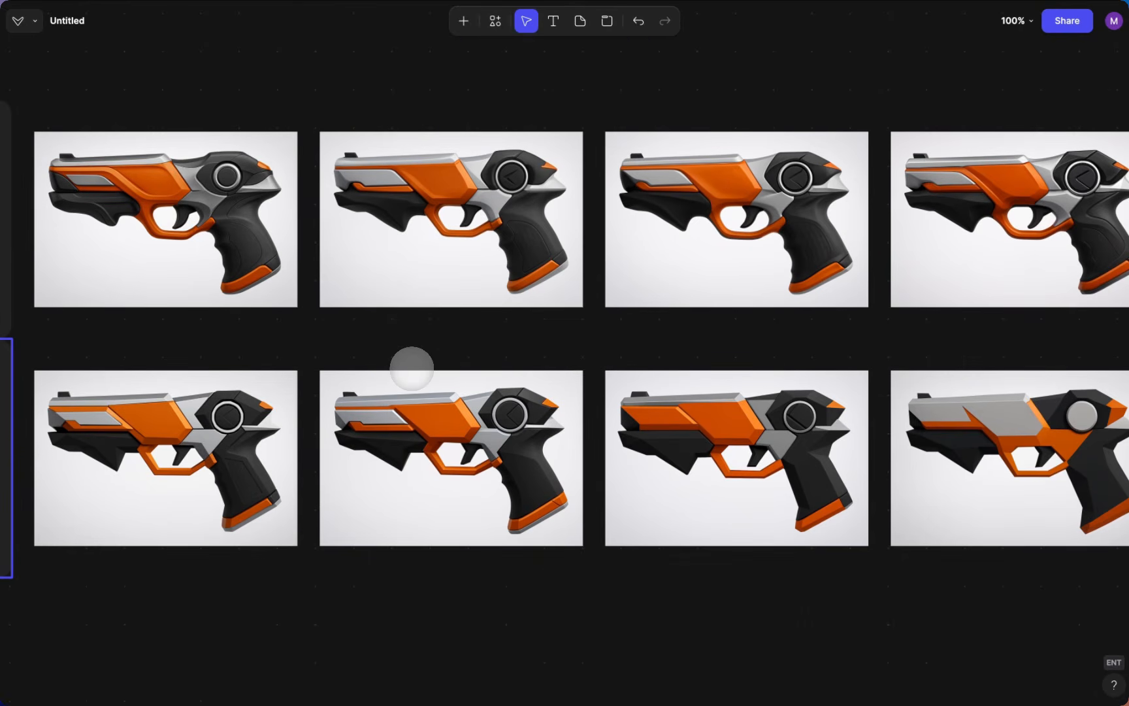
# Step: Review the form variation settings beside the organic and geometric rows, and look over the original renders made from the sketch
pyautogui.hscroll(-15, 411, 368)
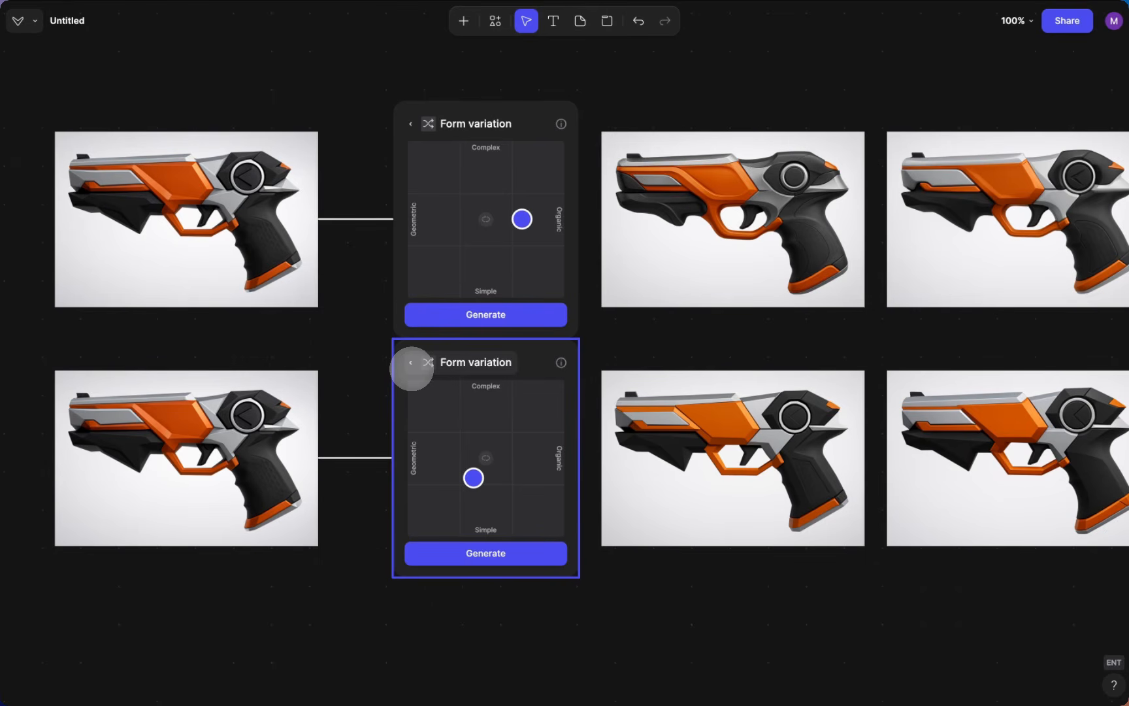
pyautogui.hscroll(3, 412, 368)
pyautogui.scroll(-15, 411, 365)
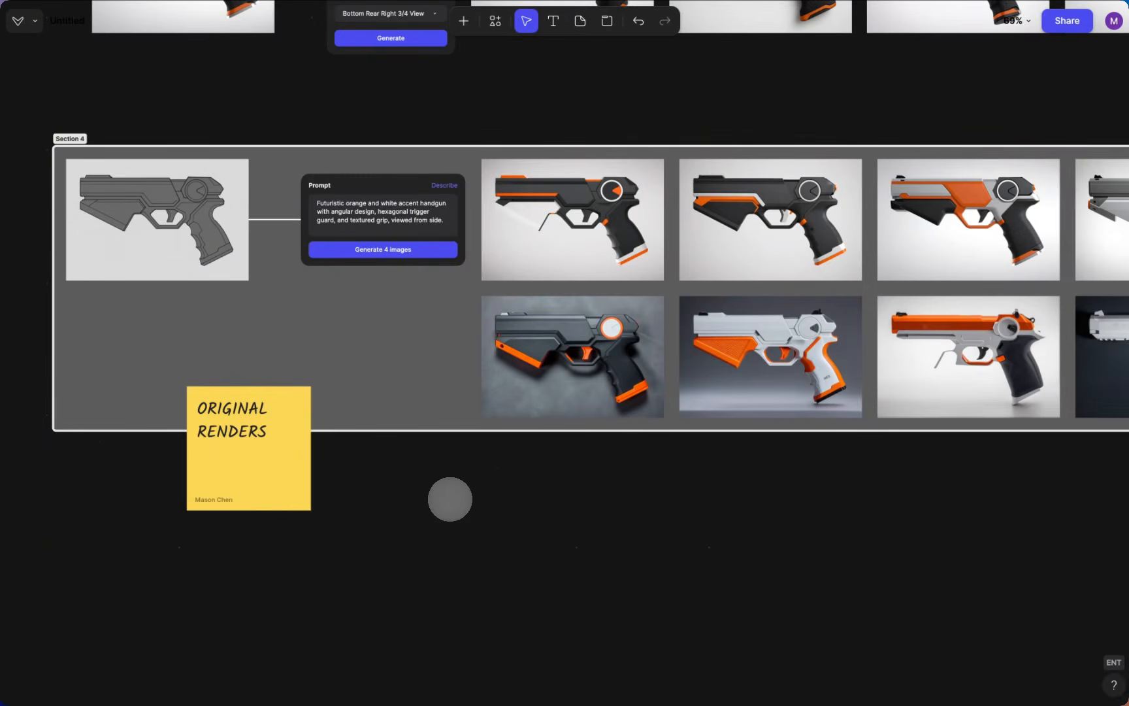
pyautogui.hscroll(15, 450, 499)
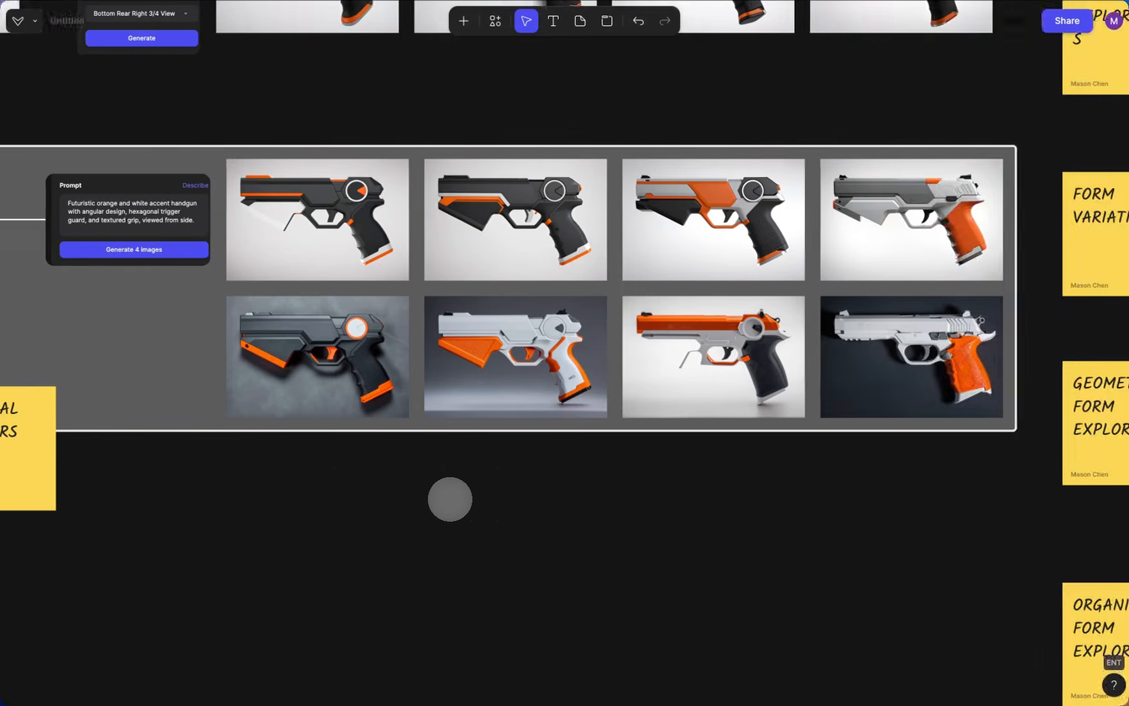
pyautogui.scroll(3, 442, 496)
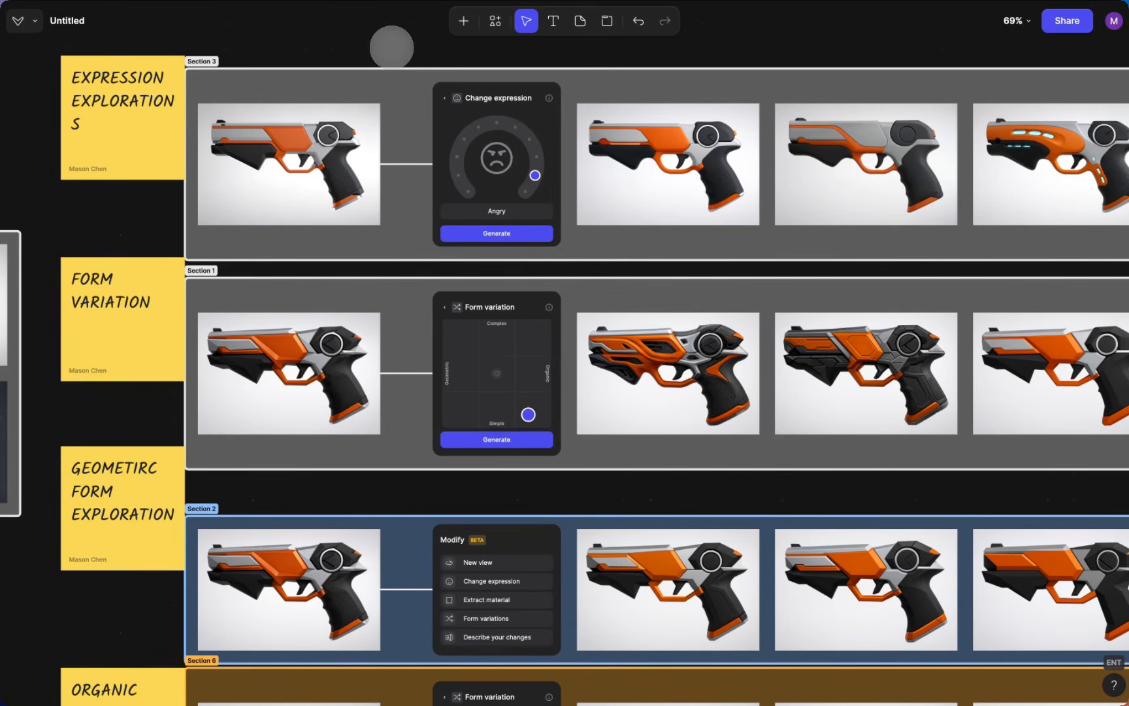
# Step: Examine the results in the expression explorations section and select the angular Angry expression render for a closer look
pyautogui.click(500, 102)
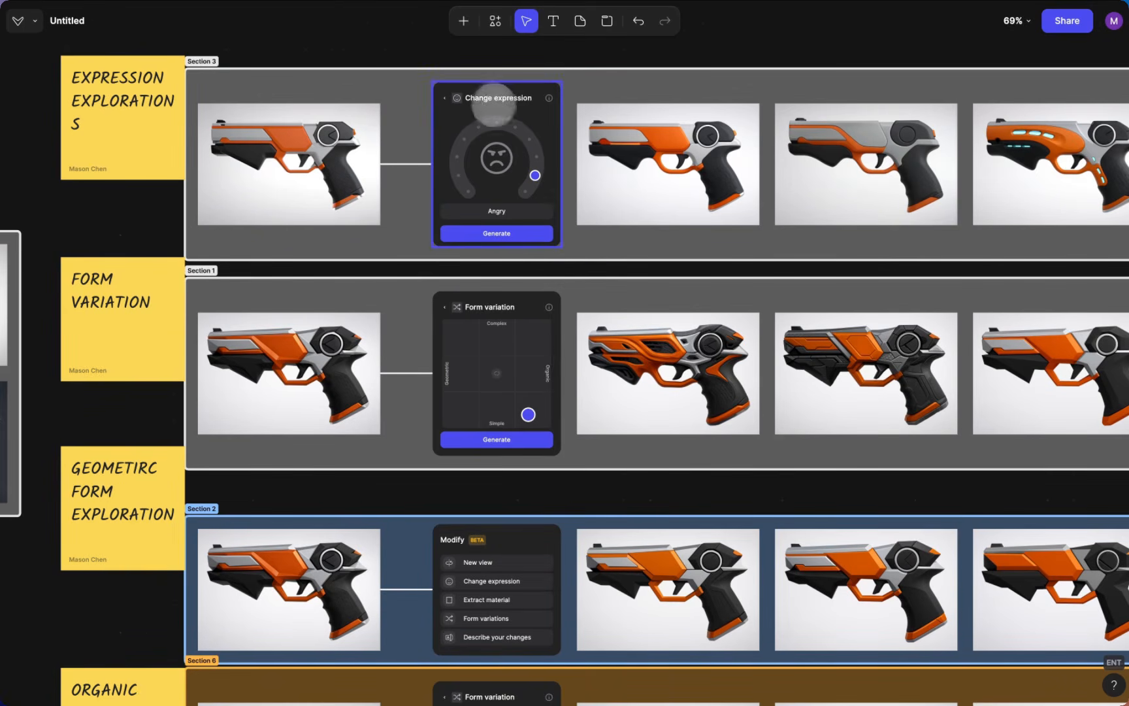
pyautogui.hscroll(5, 504, 108)
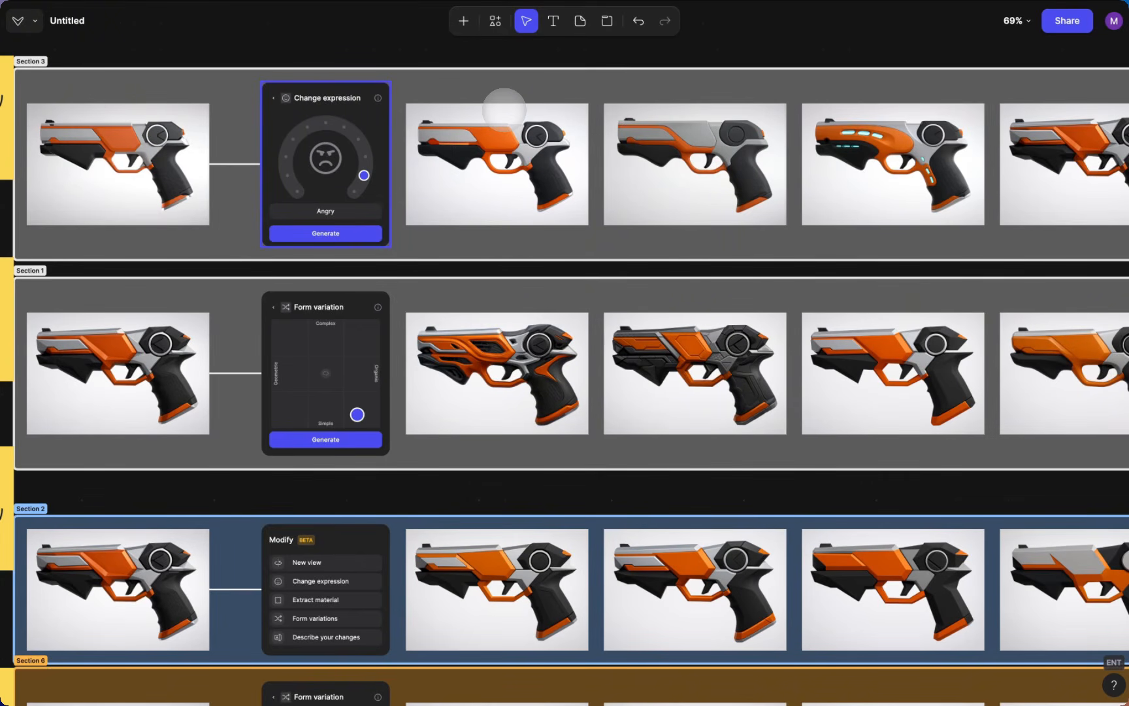
pyautogui.hscroll(5, 504, 108)
pyautogui.hscroll(-4, 503, 108)
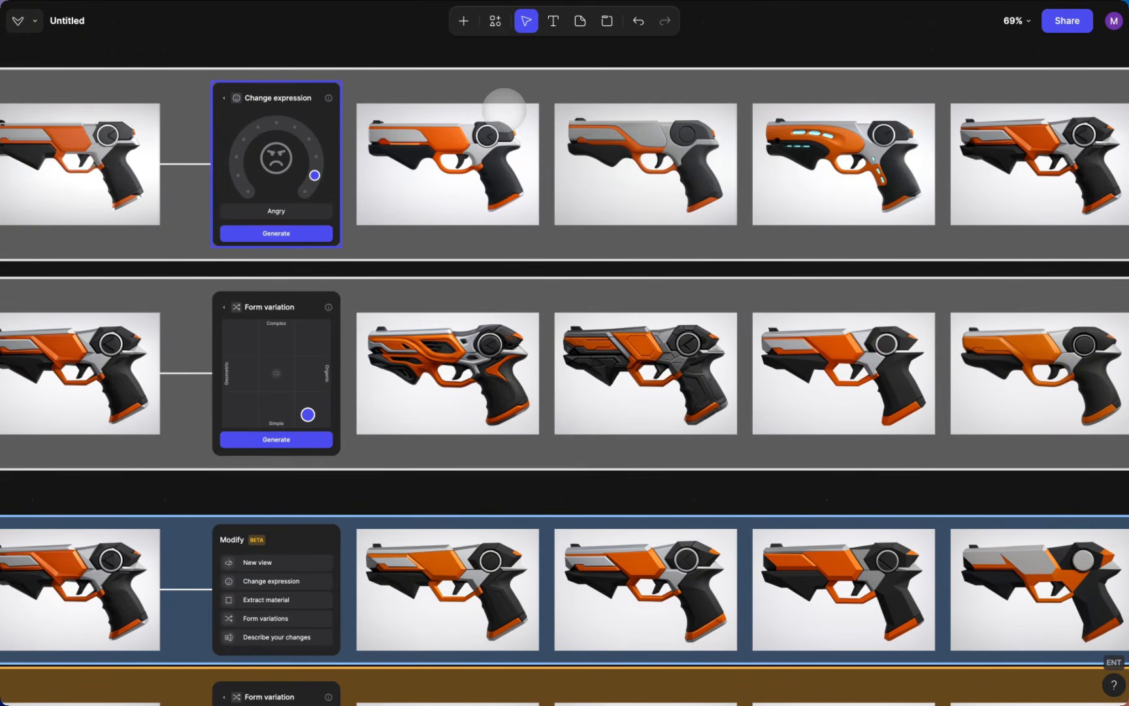
pyautogui.hscroll(5, 504, 109)
pyautogui.scroll(5, 503, 109)
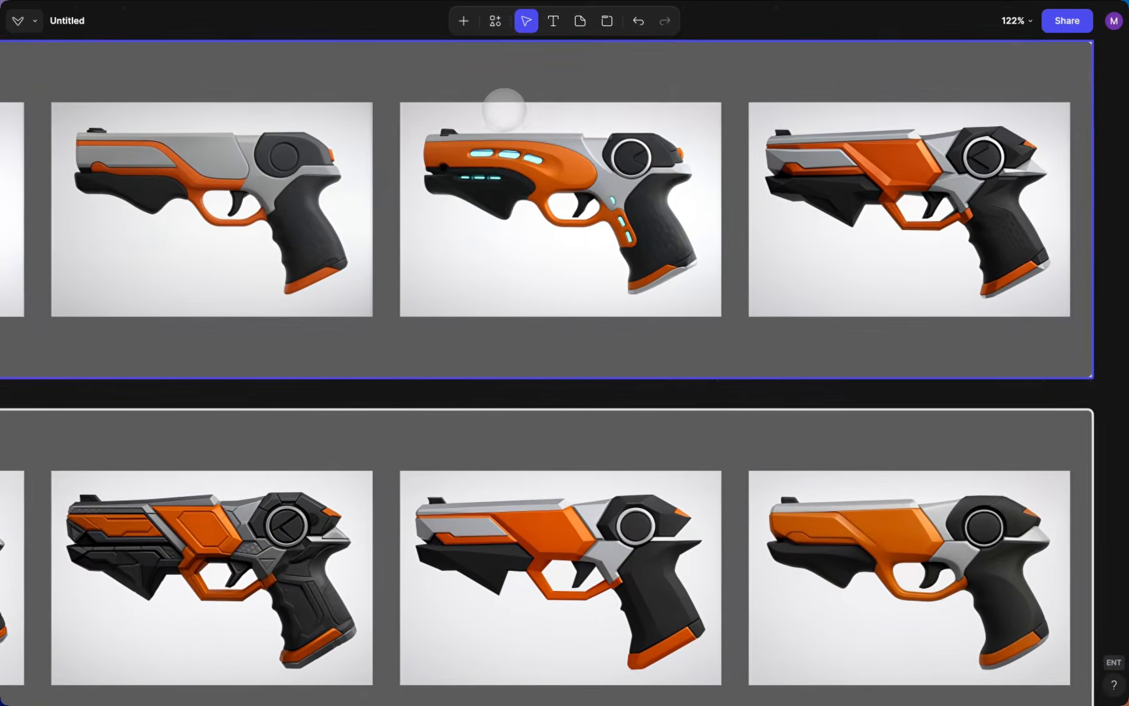
pyautogui.hscroll(5, 503, 108)
pyautogui.click(688, 175)
pyautogui.scroll(-2, 684, 175)
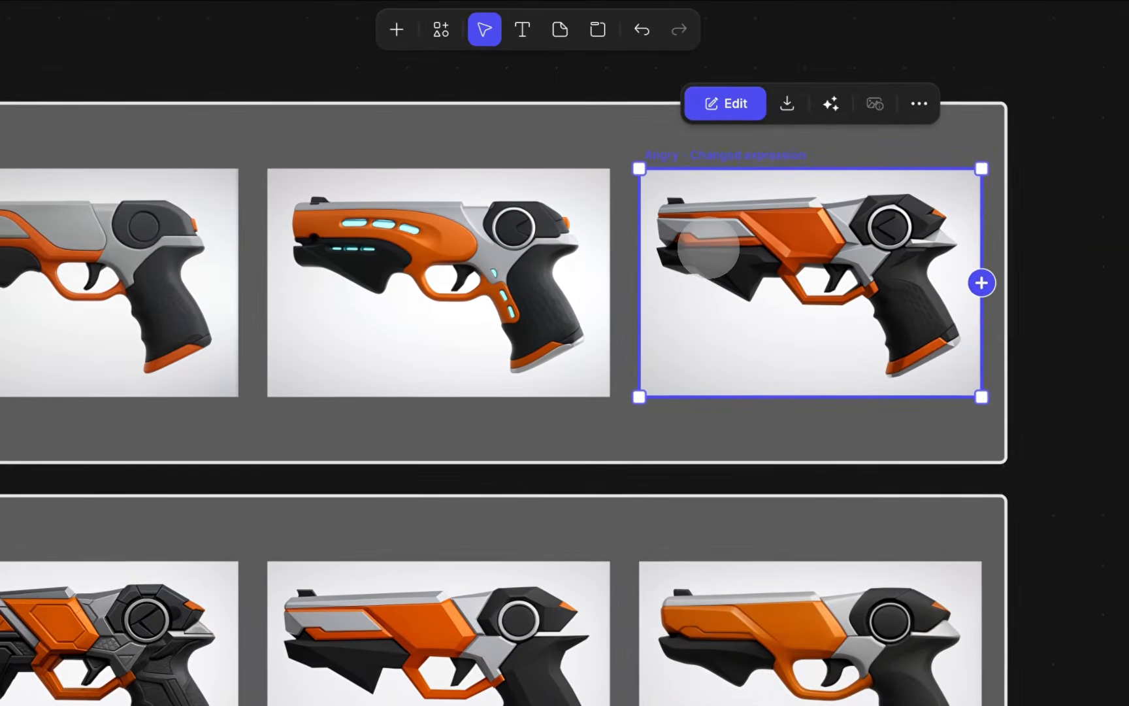
pyautogui.scroll(-4, 709, 247)
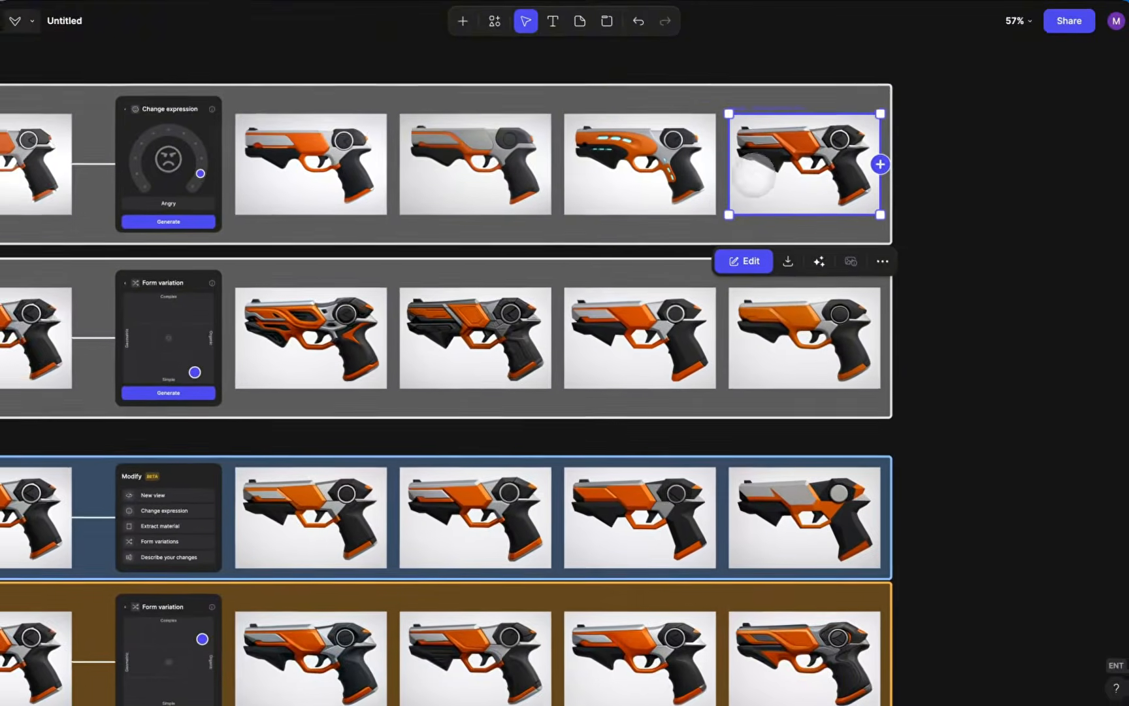
# Step: Examine the strong results in the form variation section against their source render
pyautogui.hscroll(-5, 752, 173)
pyautogui.scroll(-2, 751, 173)
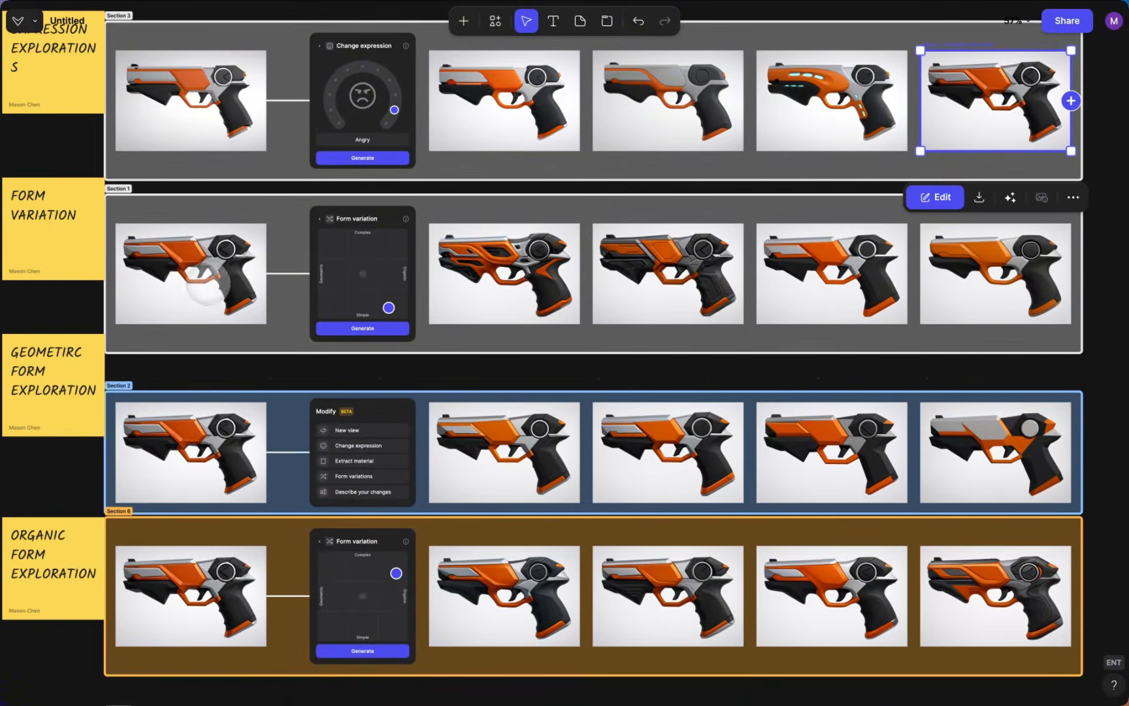
pyautogui.hscroll(-3, 215, 281)
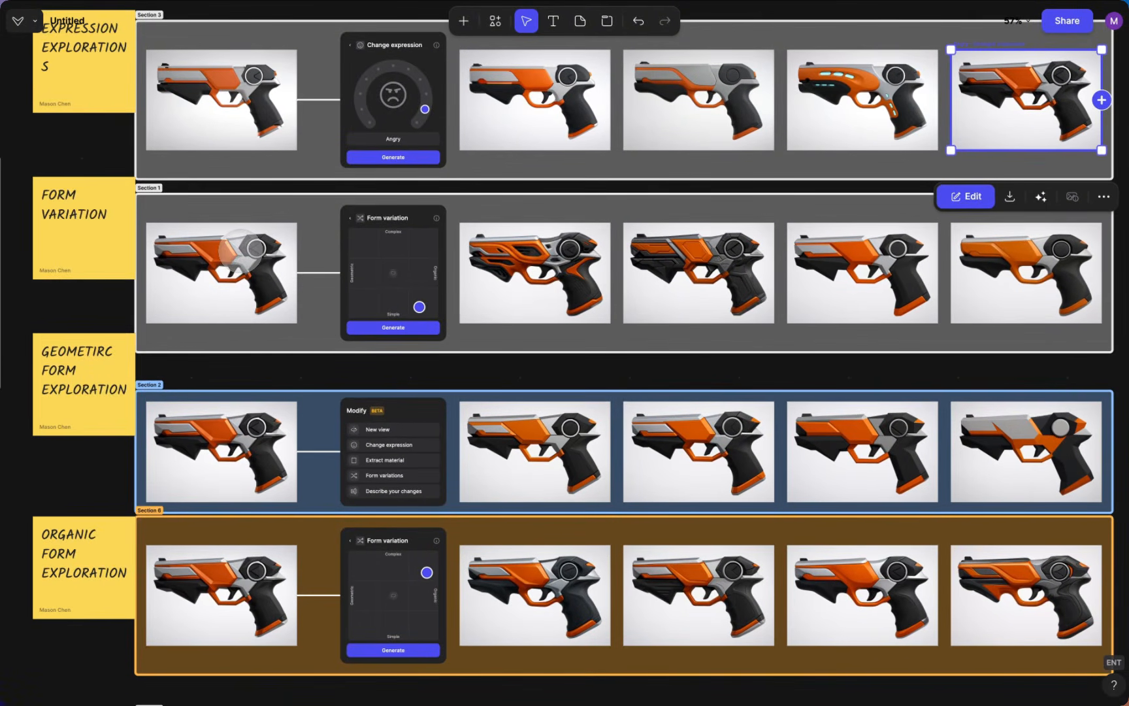
pyautogui.scroll(3, 240, 250)
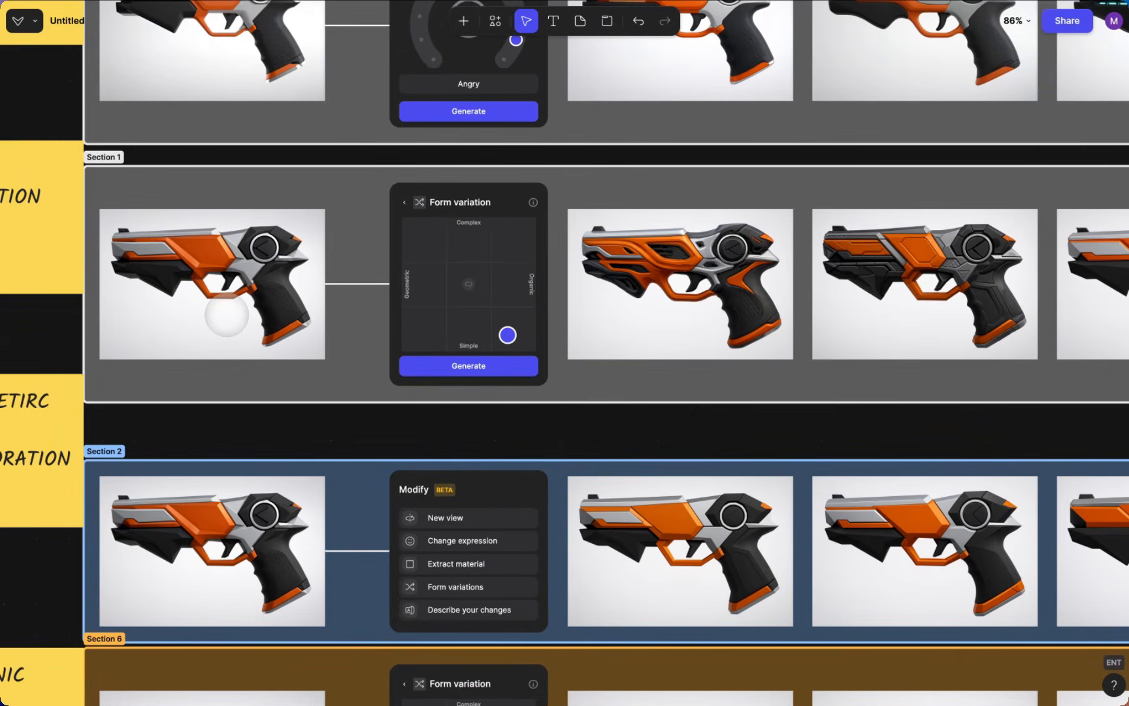
pyautogui.hscroll(5, 227, 315)
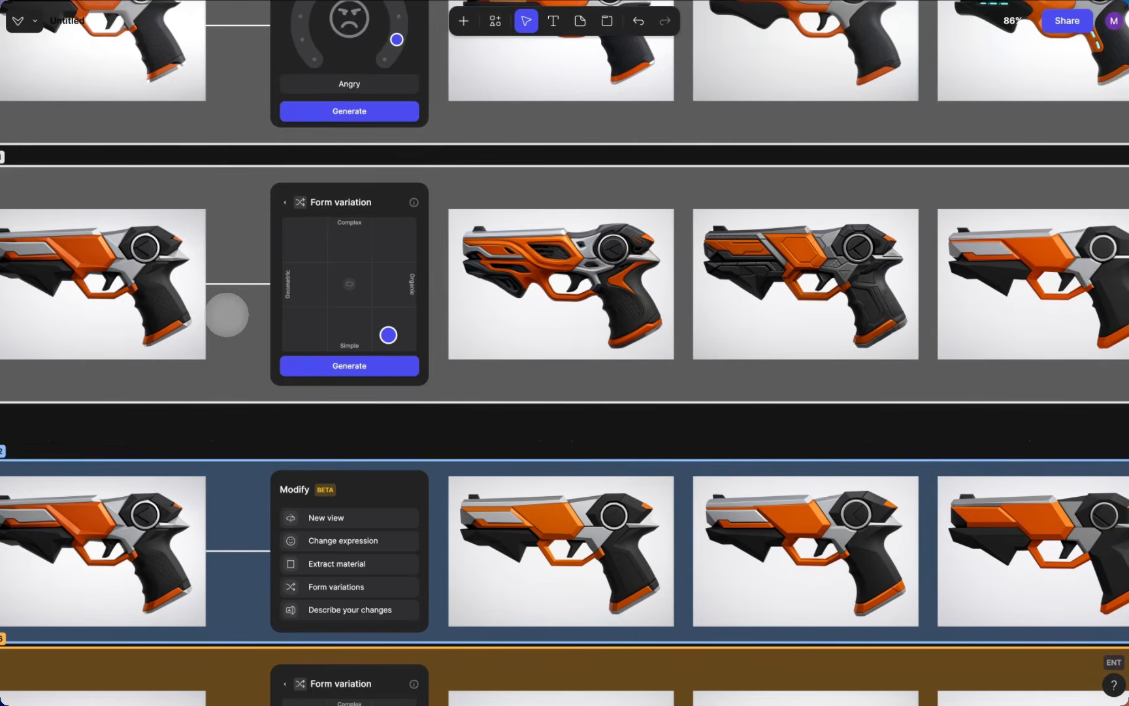
pyautogui.hscroll(3, 227, 314)
pyautogui.hscroll(-12, 226, 315)
# Step: Compare the handgun results in the geometric form exploration section with those in the organic form exploration section
pyautogui.scroll(-10, 226, 315)
pyautogui.hscroll(5, 226, 315)
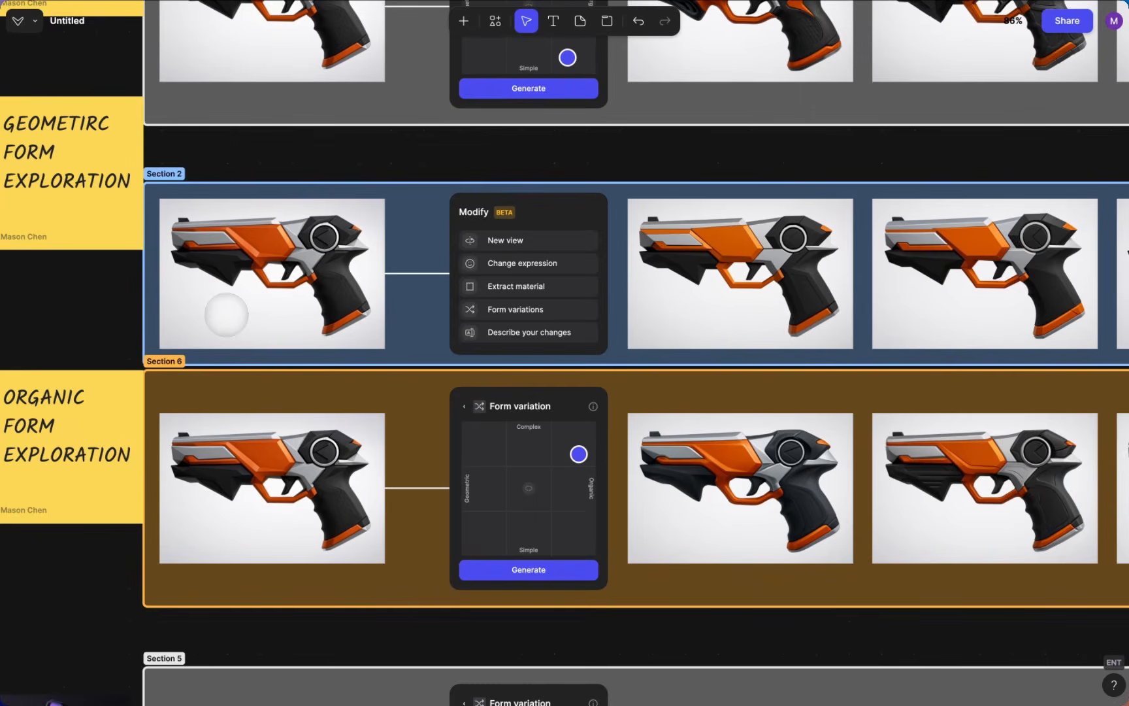
pyautogui.hscroll(18, 451, 254)
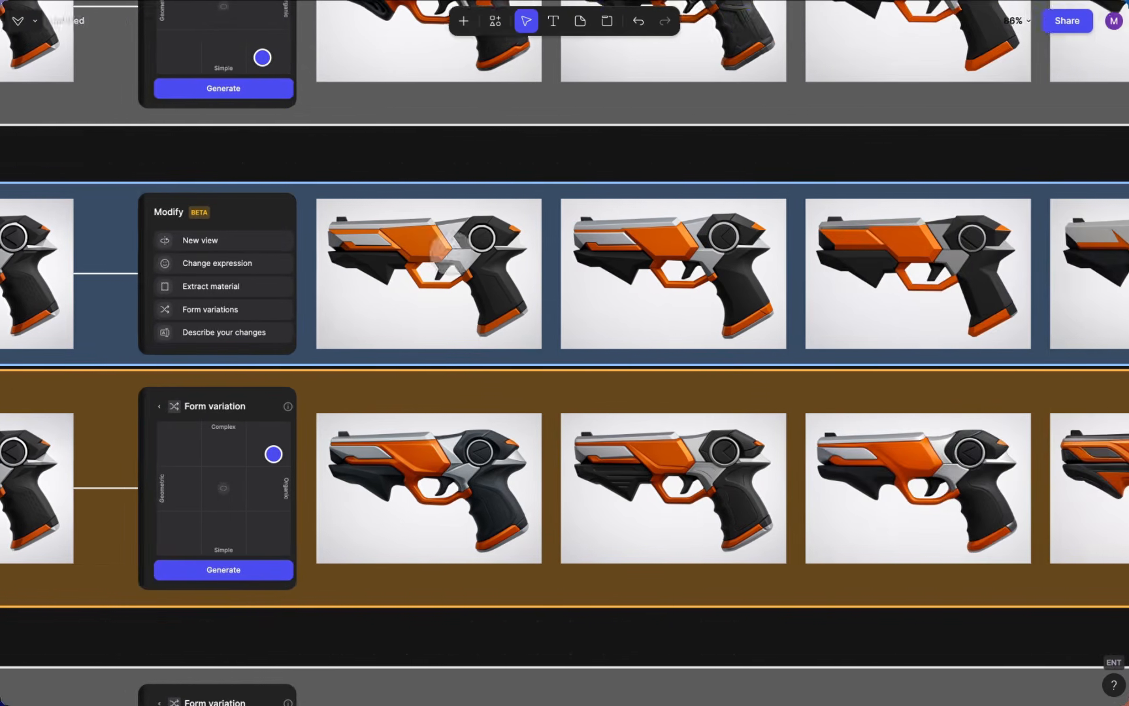
pyautogui.hscroll(-8, 451, 253)
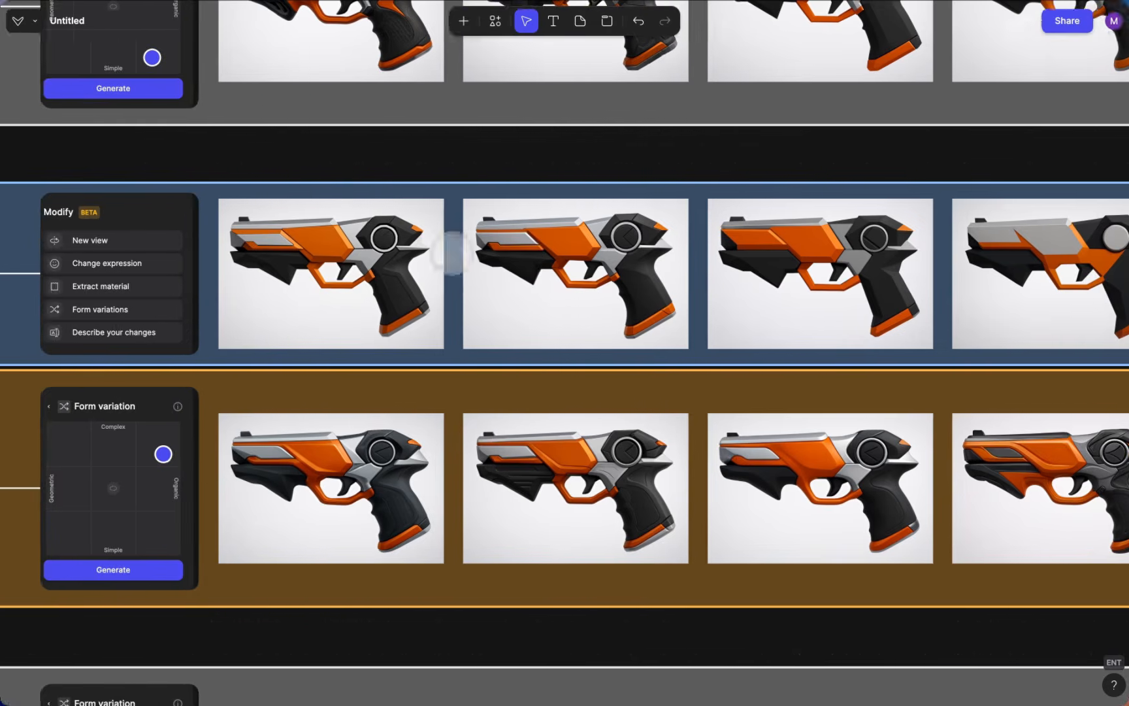
pyautogui.scroll(-5, 450, 253)
pyautogui.scroll(5, 451, 253)
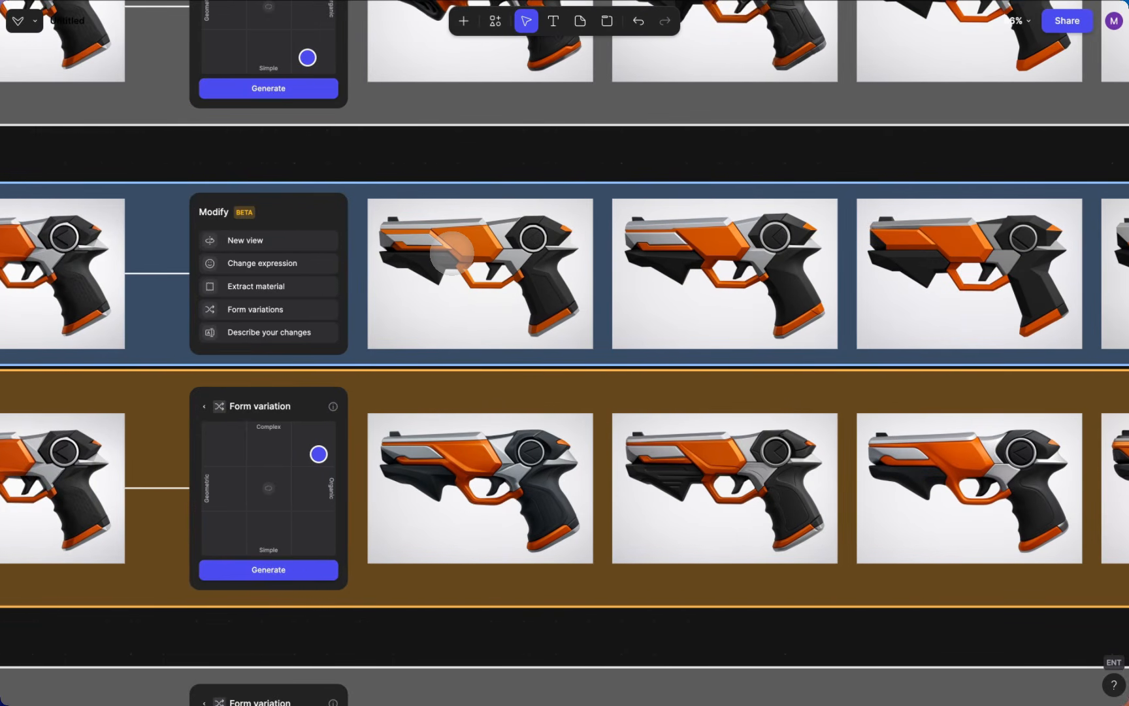
pyautogui.hscroll(7, 451, 252)
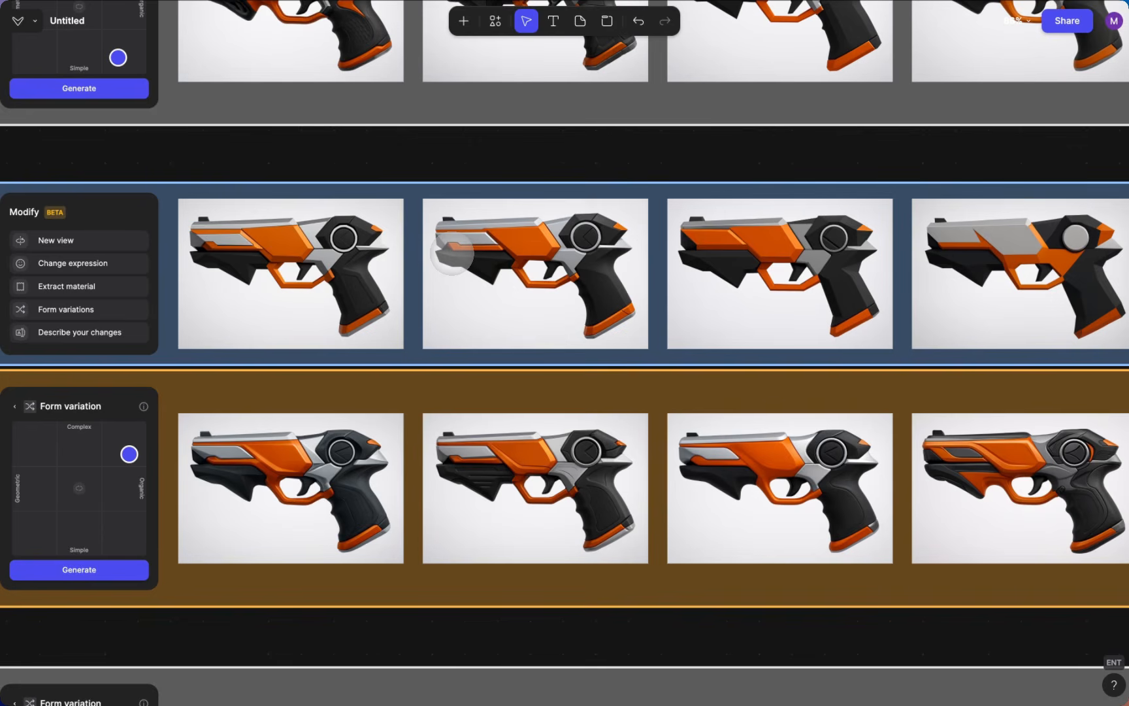
pyautogui.scroll(-6, 451, 254)
# Step: Revisit the new views and original renders, and trace their development through the expression and form variation sections
pyautogui.hscroll(-10, 451, 252)
pyautogui.scroll(3, 452, 252)
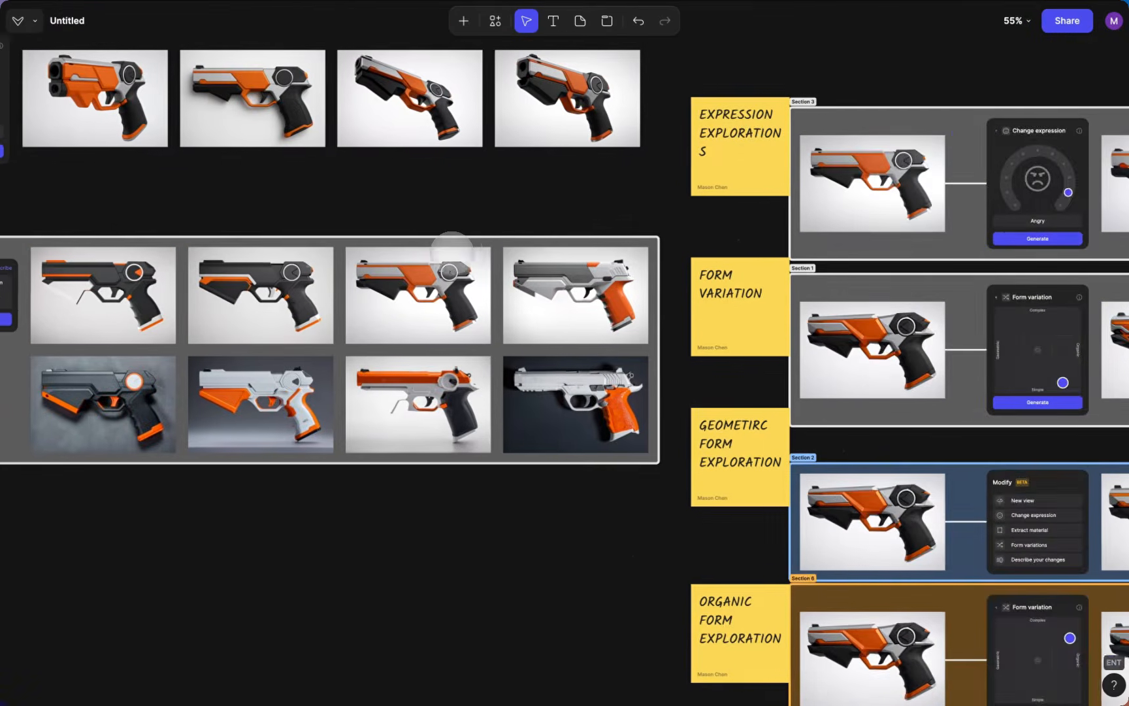
pyautogui.hscroll(-2, 451, 252)
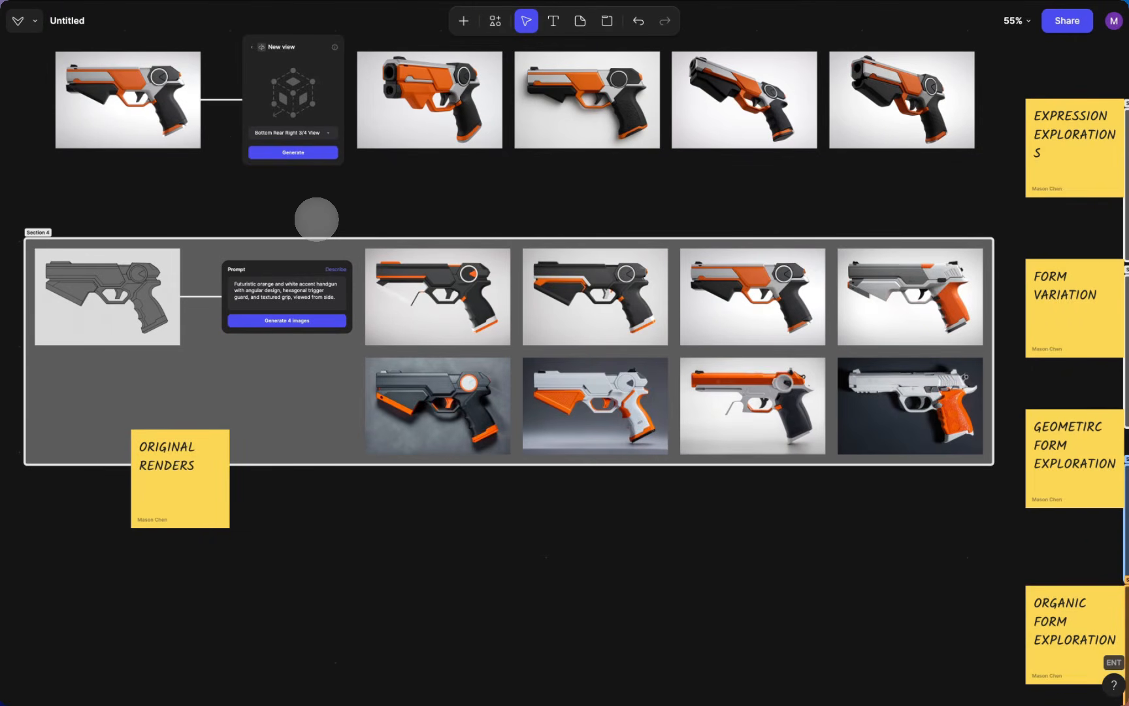
pyautogui.hscroll(20, 316, 219)
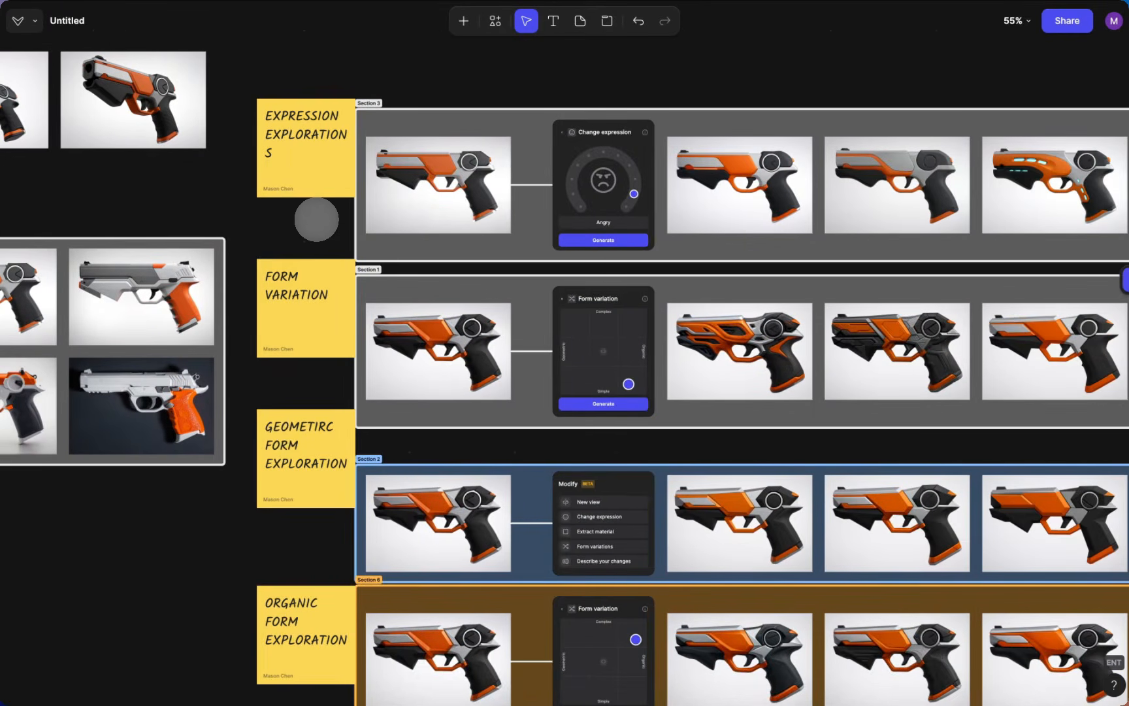
pyautogui.hotkey('ctrl', '=')
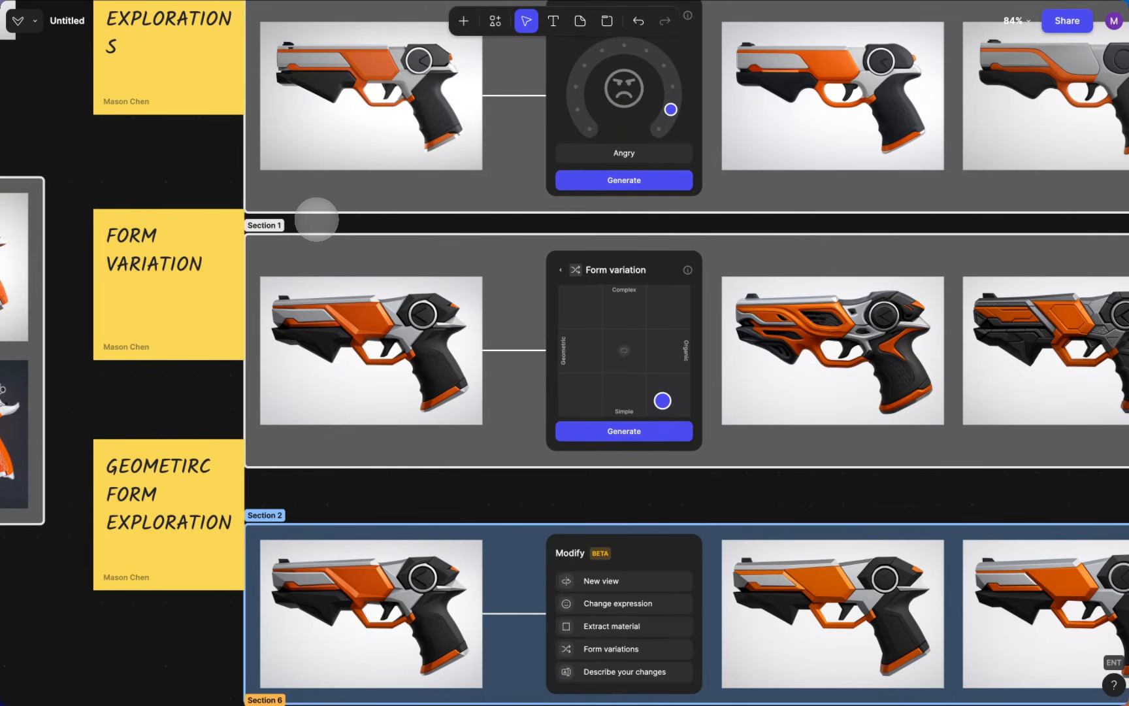
pyautogui.hscroll(14, 316, 219)
pyautogui.scroll(-5, 316, 219)
pyautogui.scroll(7, 316, 219)
pyautogui.hscroll(-5, 316, 219)
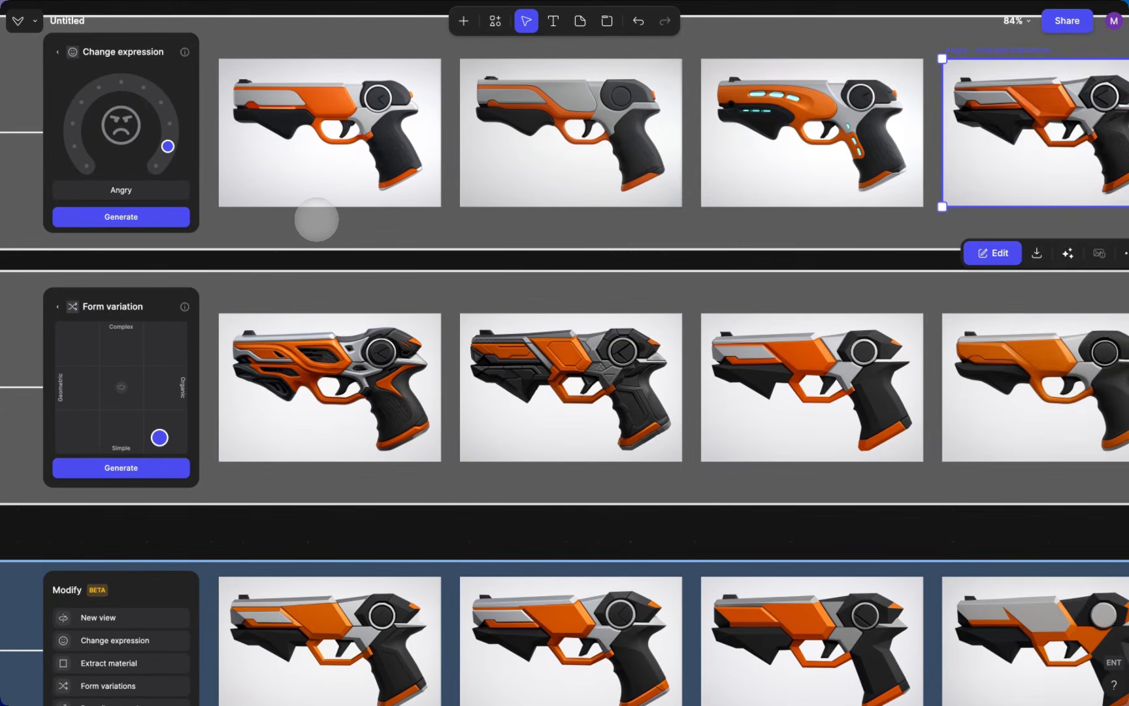
# Step: Inspect the white and purple form variations beside their reference pistol in Section 5 and select the heavily faceted result
pyautogui.scroll(-5, 317, 219)
pyautogui.scroll(-8, 316, 219)
pyautogui.scroll(5, 316, 220)
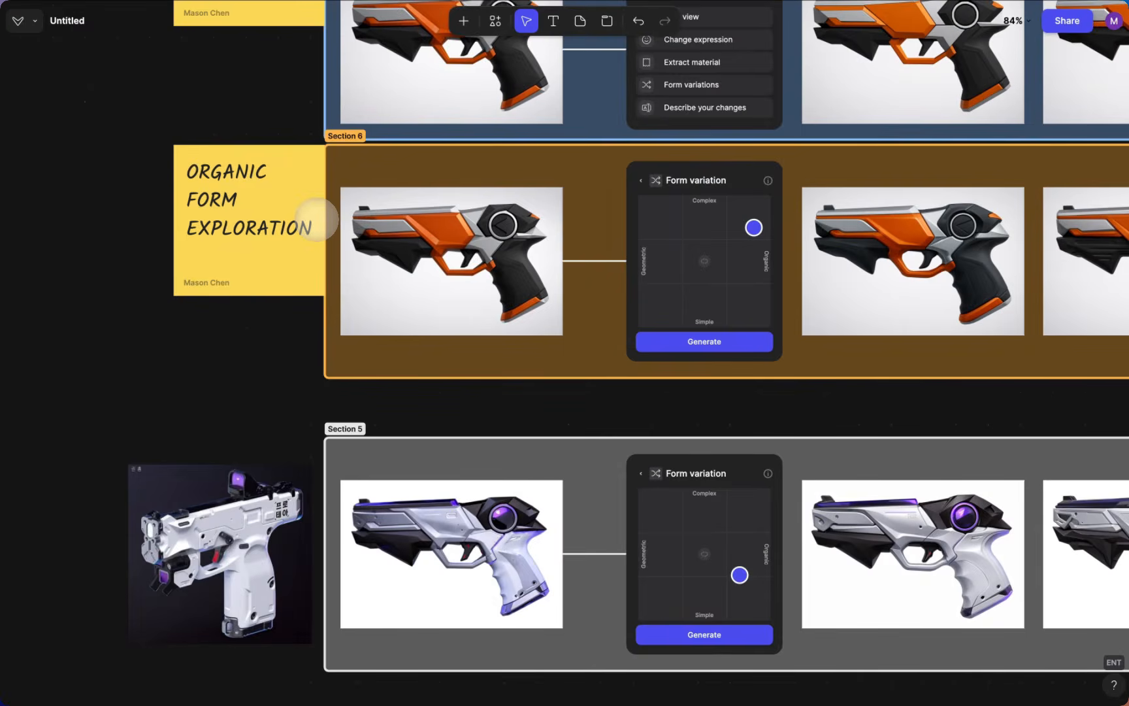
pyautogui.hscroll(3, 316, 220)
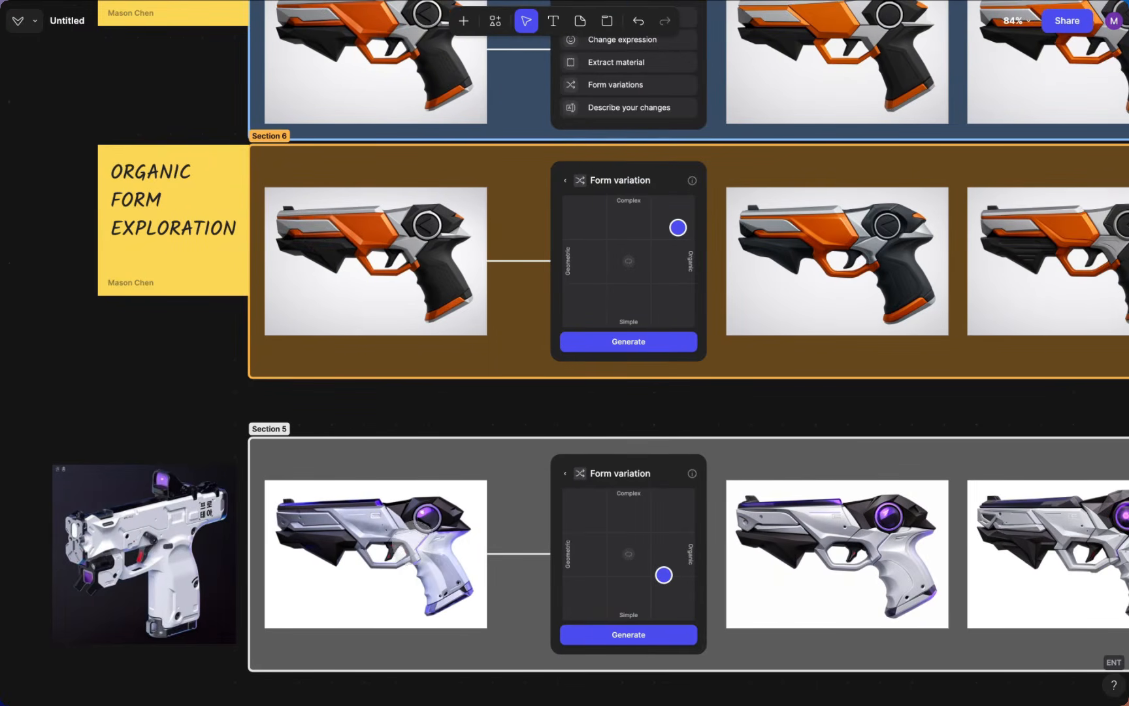
pyautogui.scroll(3, 413, 543)
pyautogui.scroll(-1, 413, 542)
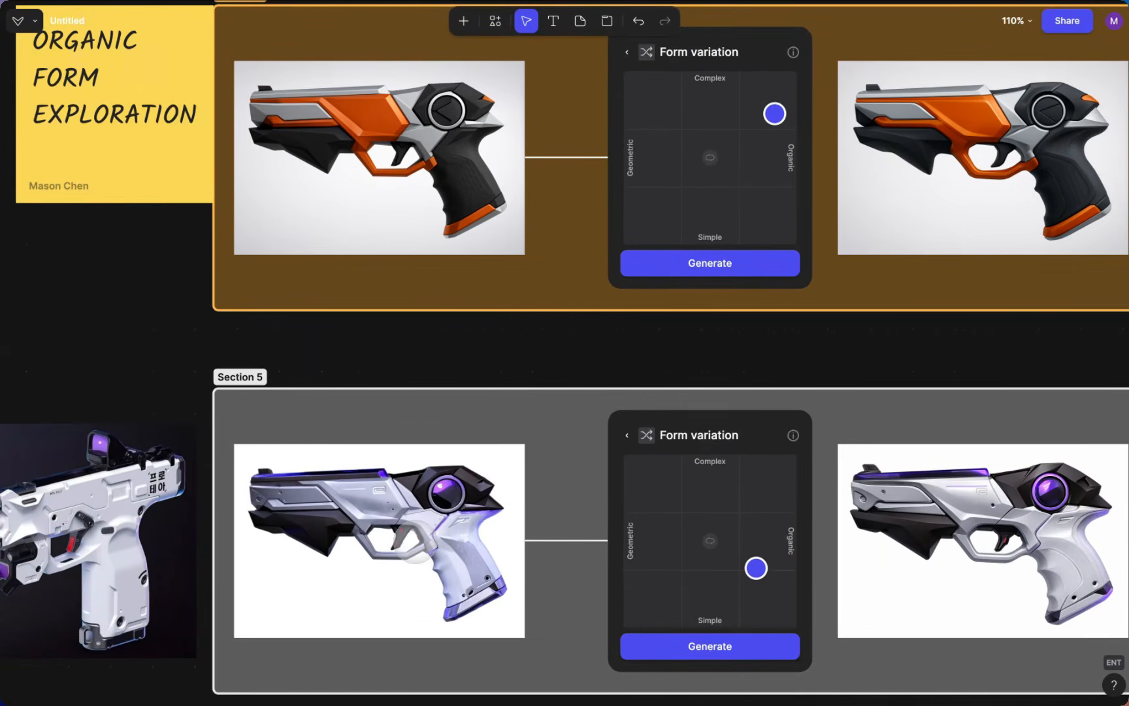
pyautogui.hscroll(10, 413, 543)
pyautogui.hscroll(15, 415, 541)
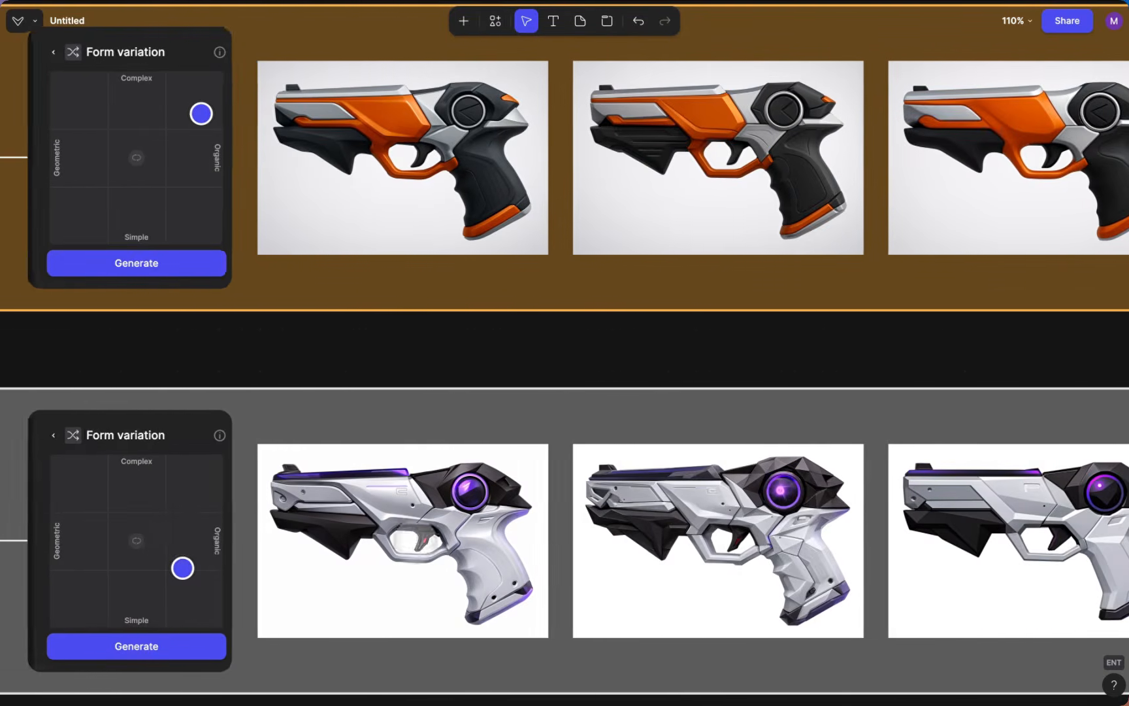
pyautogui.click(534, 518)
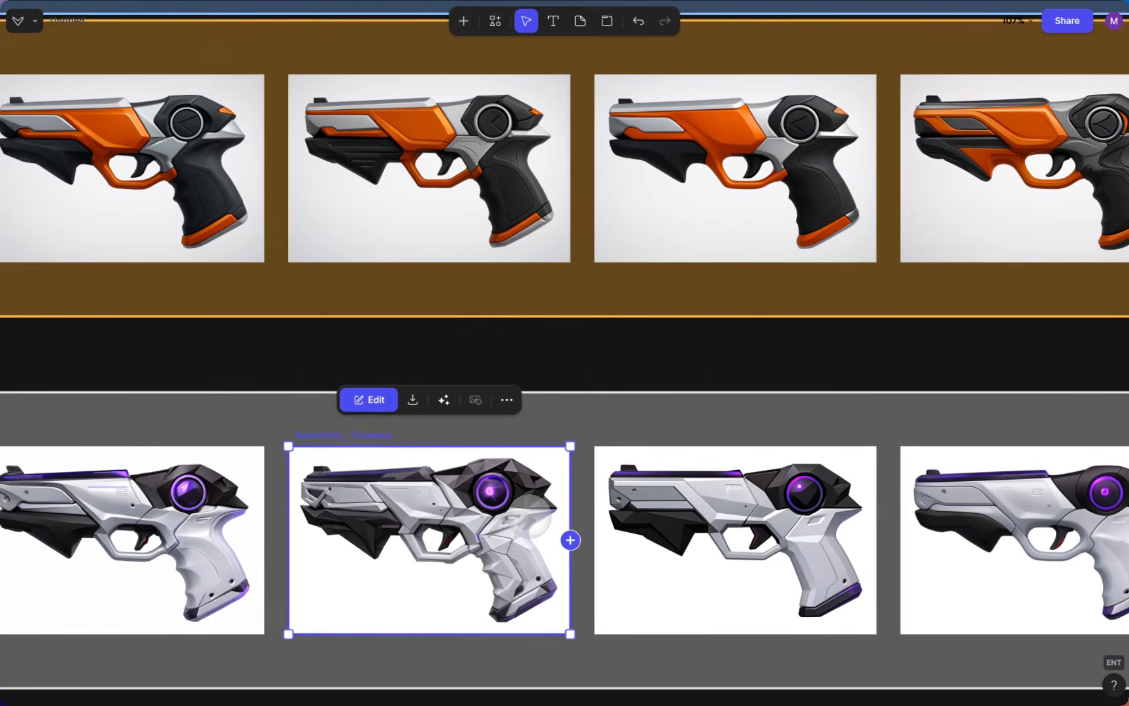
# Step: Examine the color variations described for the blue crystal handgun and the orange carved handgun
pyautogui.scroll(-3, 534, 518)
pyautogui.hscroll(8, 530, 516)
pyautogui.hscroll(10, 529, 516)
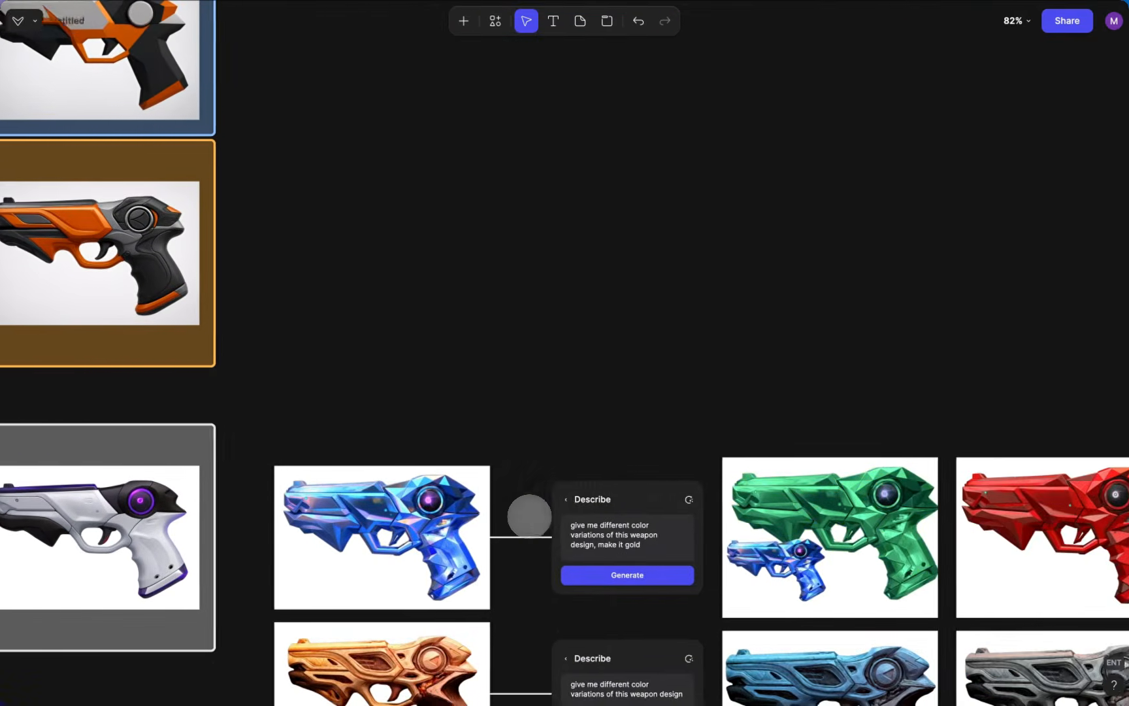
pyautogui.scroll(5, 529, 516)
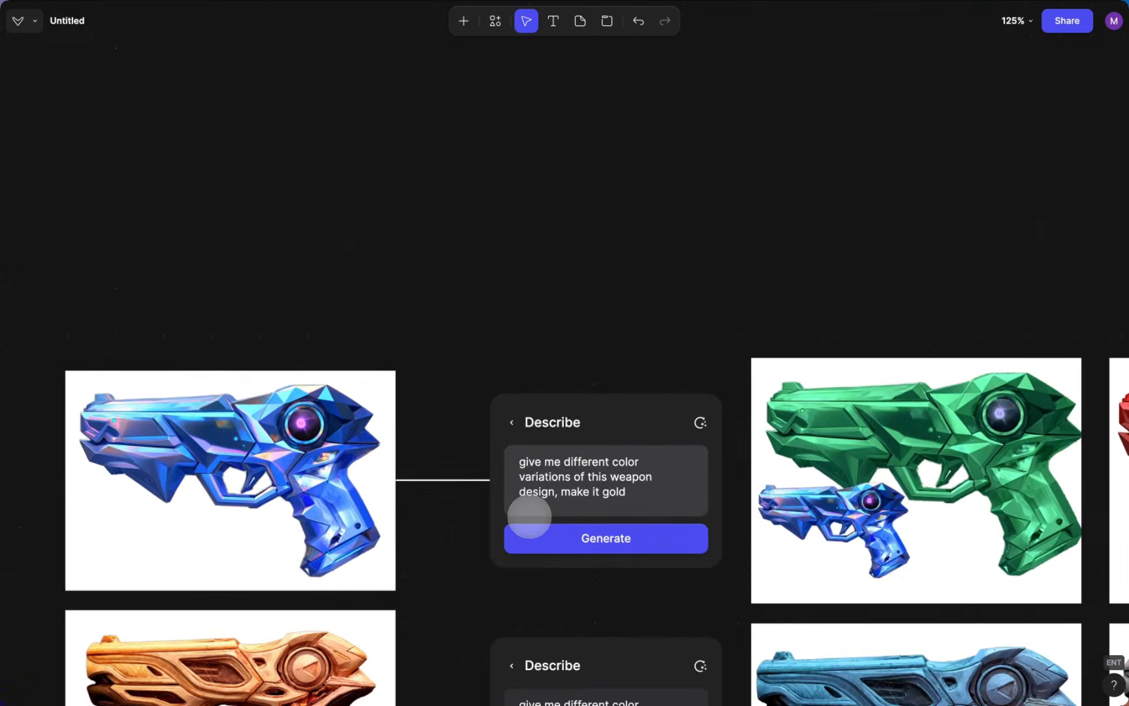
pyautogui.scroll(-5, 530, 516)
pyautogui.hscroll(15, 530, 516)
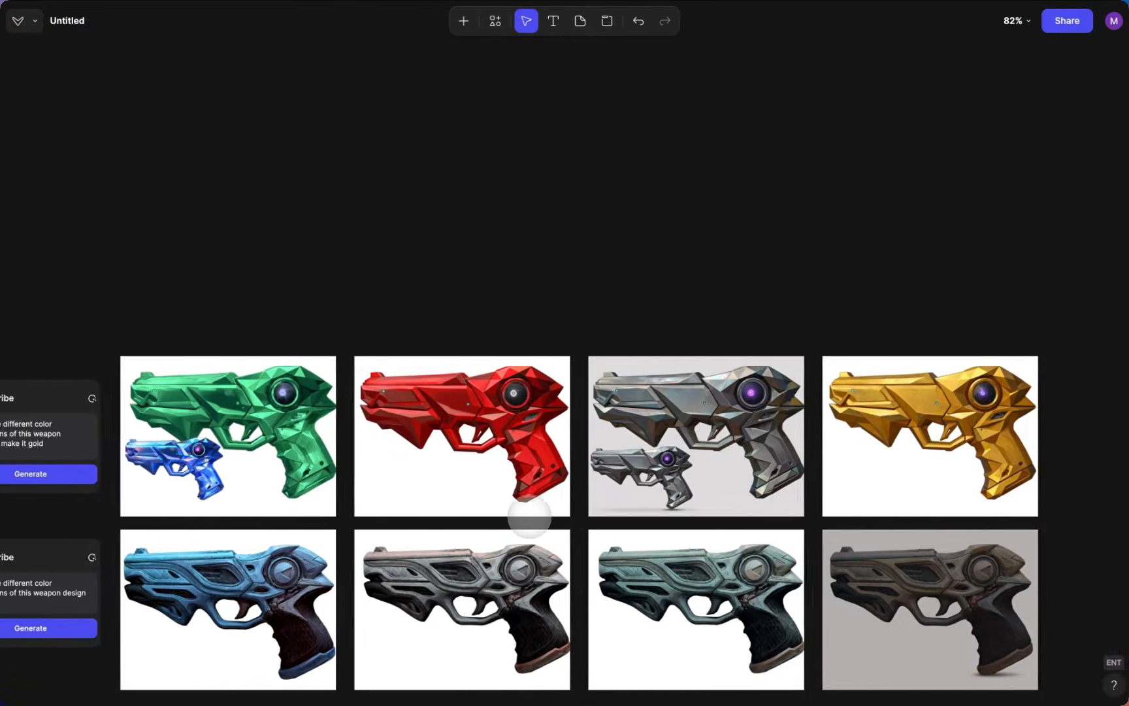
pyautogui.hscroll(-20, 529, 516)
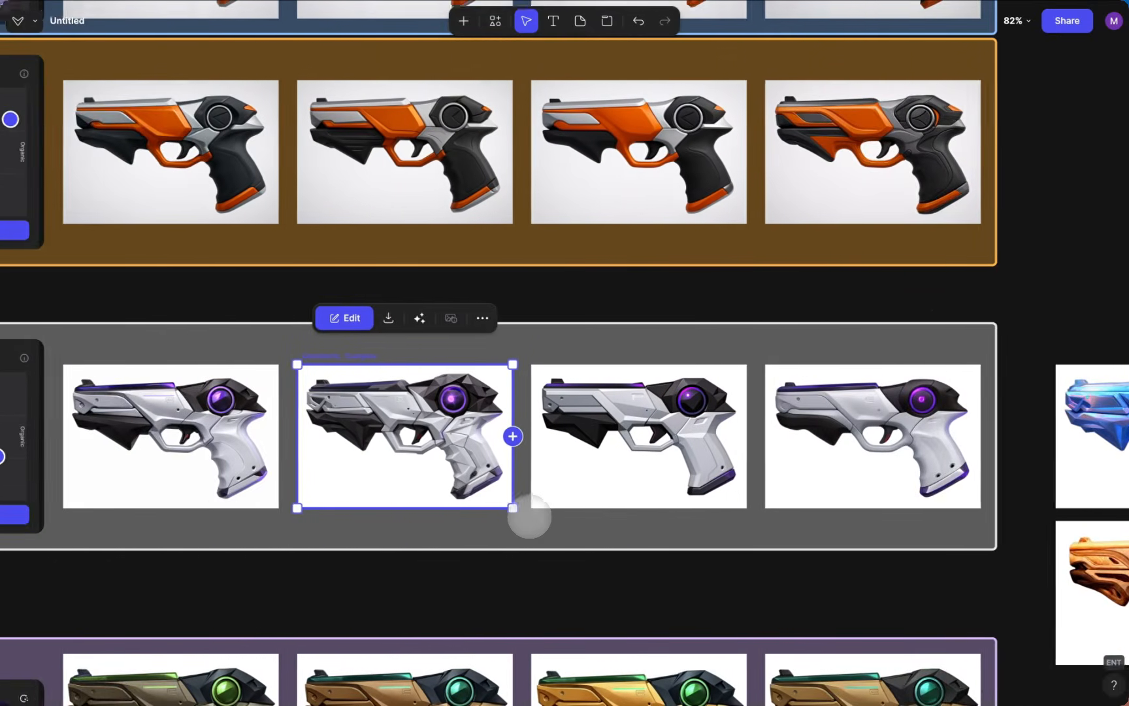
# Step: Review the Section 5 form variations, the Section 7 color variations, and the described red dot attachment and orange glow edits
pyautogui.hscroll(-10, 529, 516)
pyautogui.hscroll(5, 530, 516)
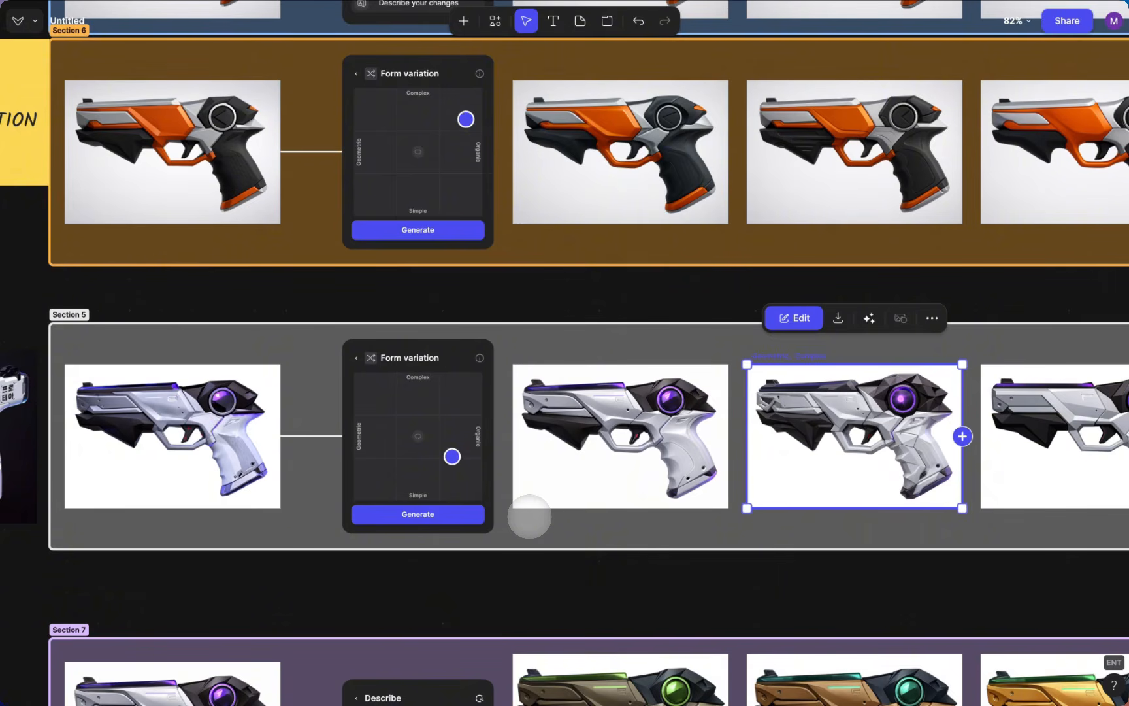
pyautogui.scroll(-5, 529, 516)
pyautogui.hscroll(12, 529, 517)
pyautogui.hscroll(-12, 529, 516)
pyautogui.scroll(-9, 529, 517)
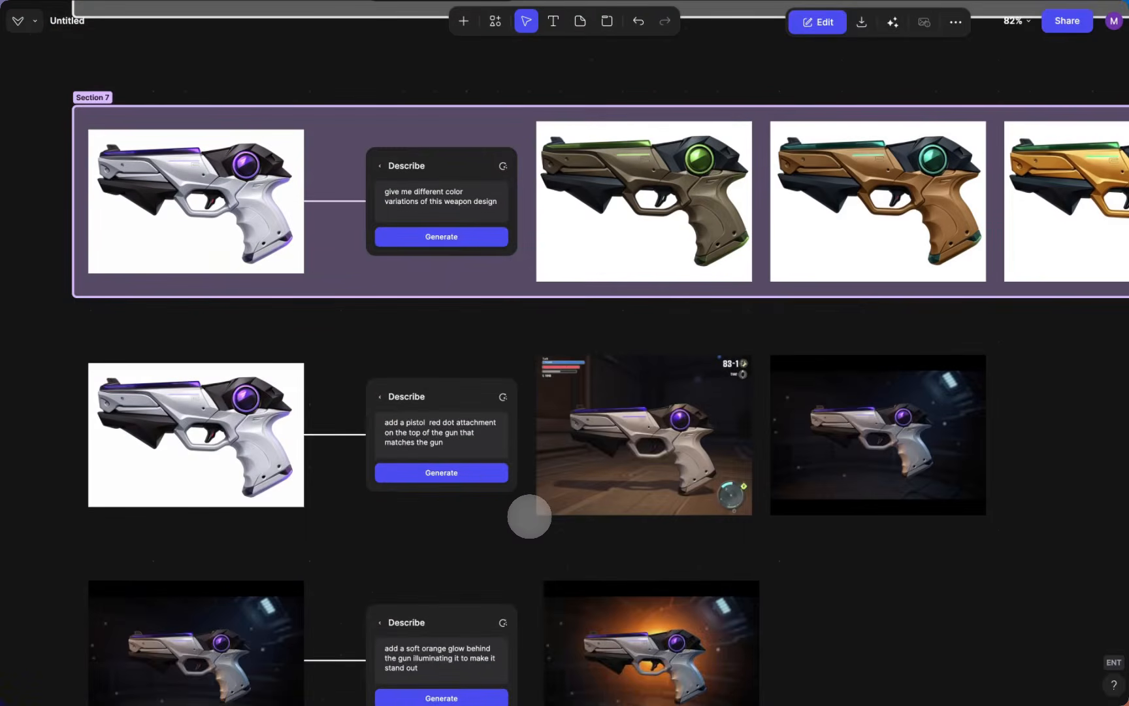
# Step: Find the animated results of the glowing, floating handgun below the orange glow edit and play the second video in full screen
pyautogui.scroll(-2, 530, 516)
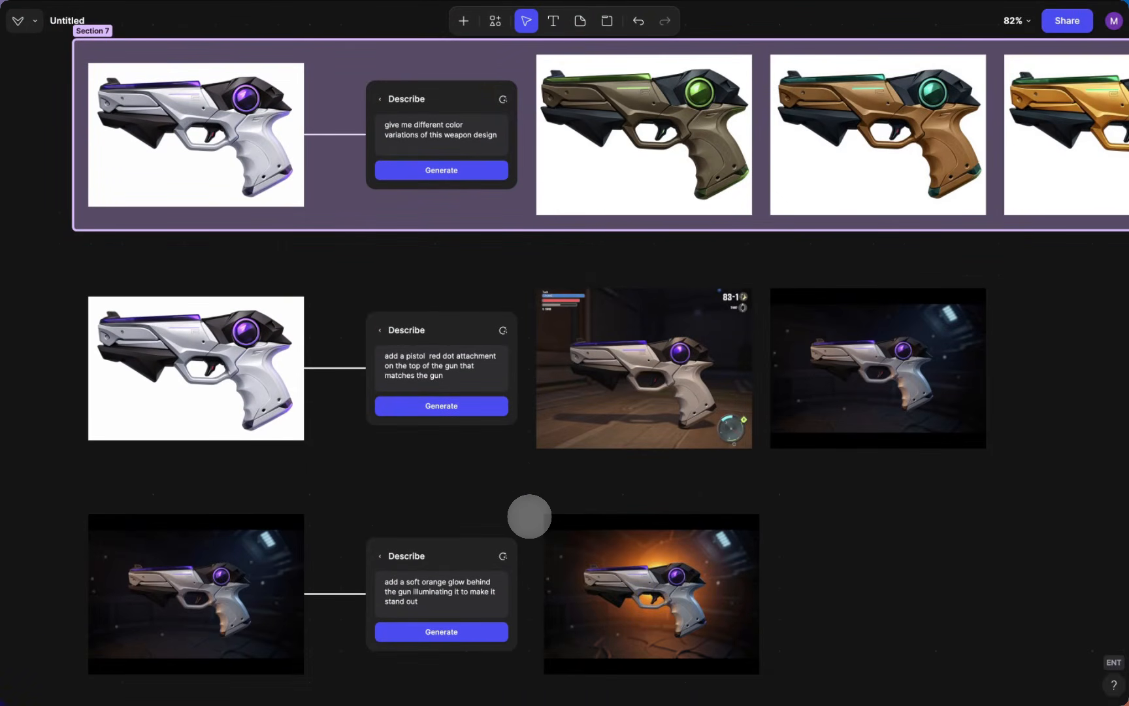
pyautogui.scroll(5, 529, 516)
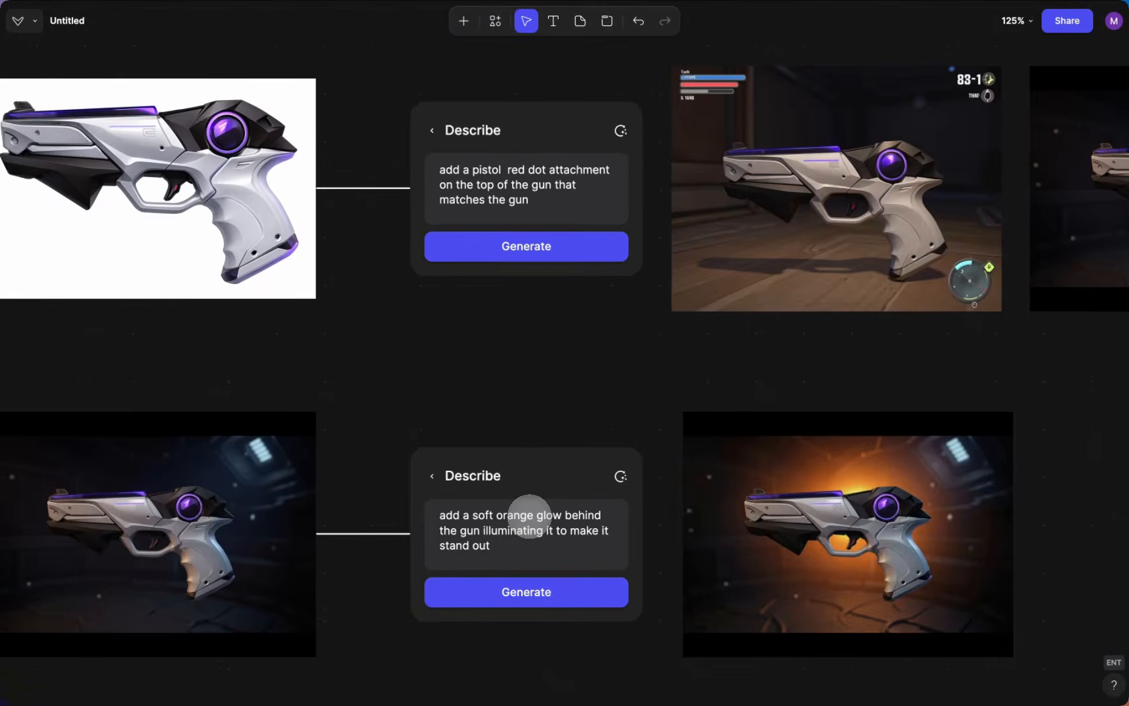
pyautogui.scroll(-15, 529, 516)
pyautogui.hscroll(8, 529, 517)
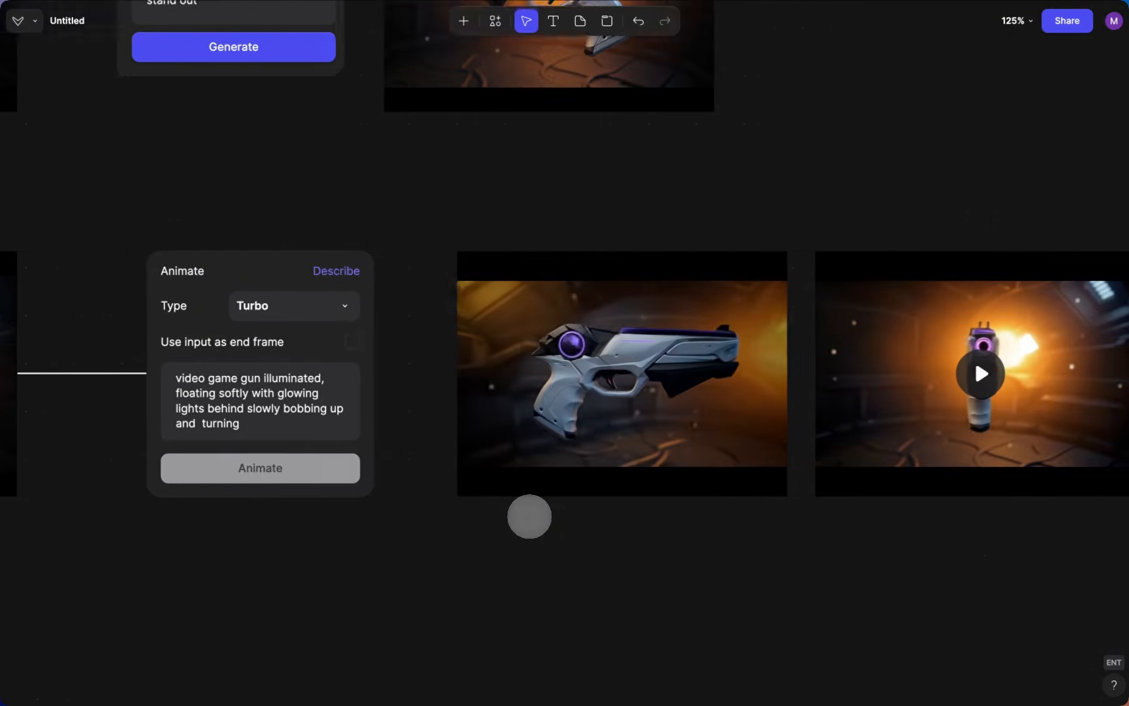
pyautogui.hscroll(4, 529, 517)
pyautogui.click(847, 373)
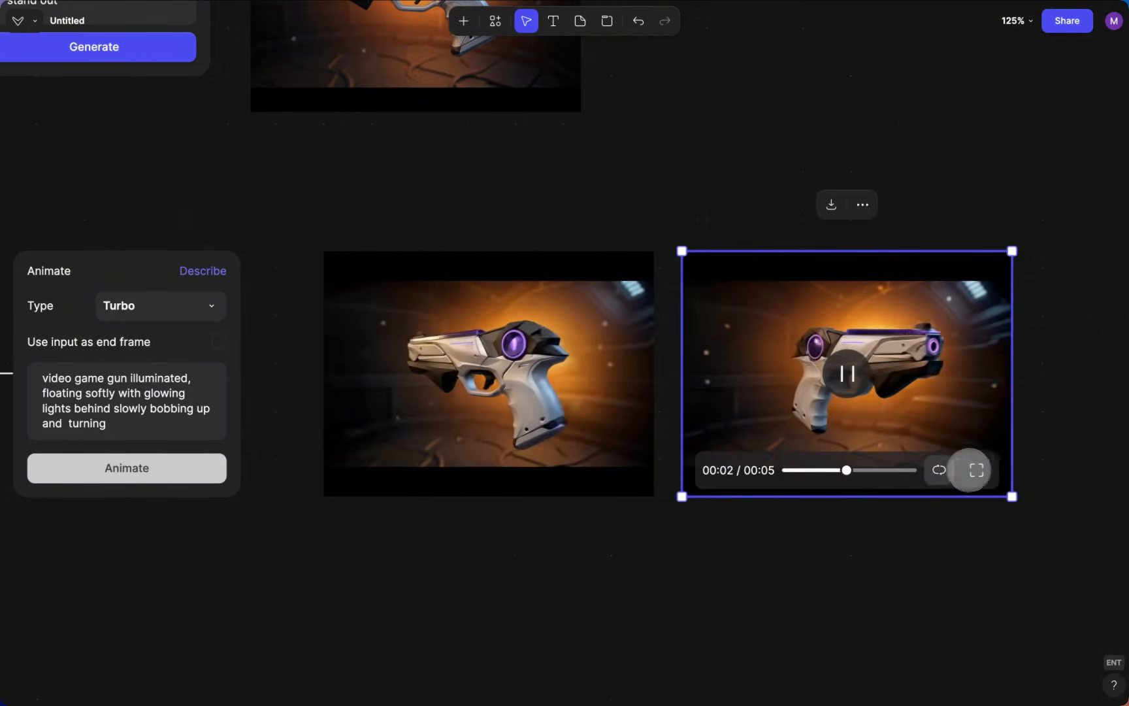
pyautogui.click(972, 469)
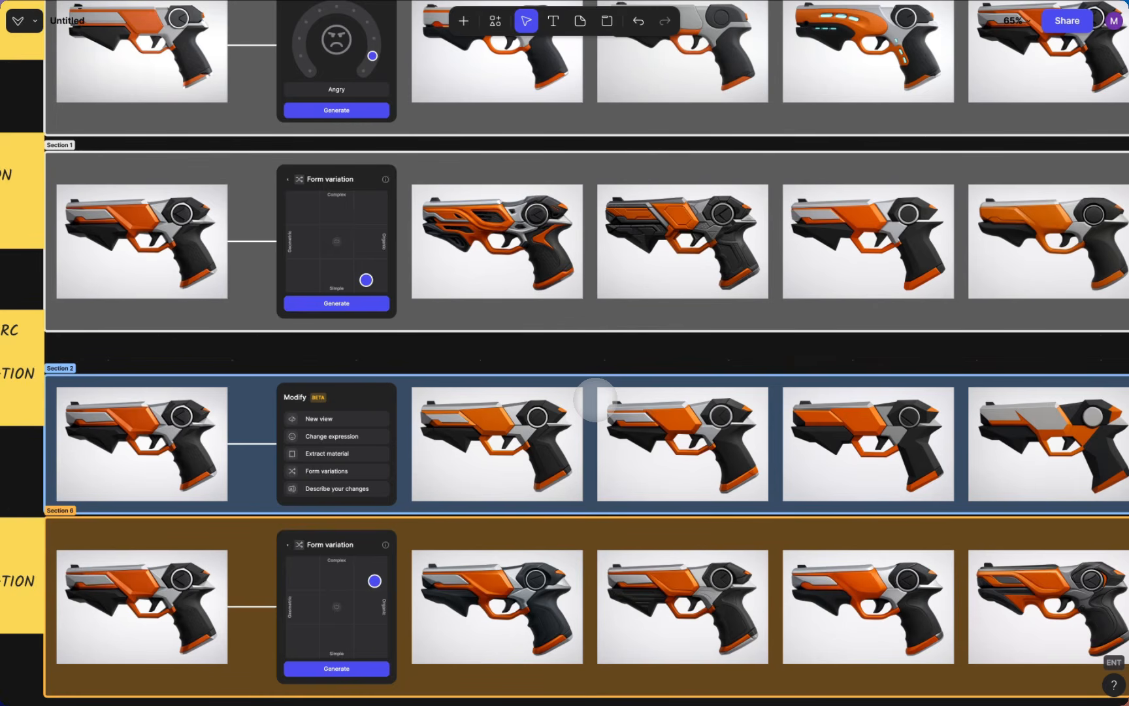
pyautogui.scroll(3, 594, 399)
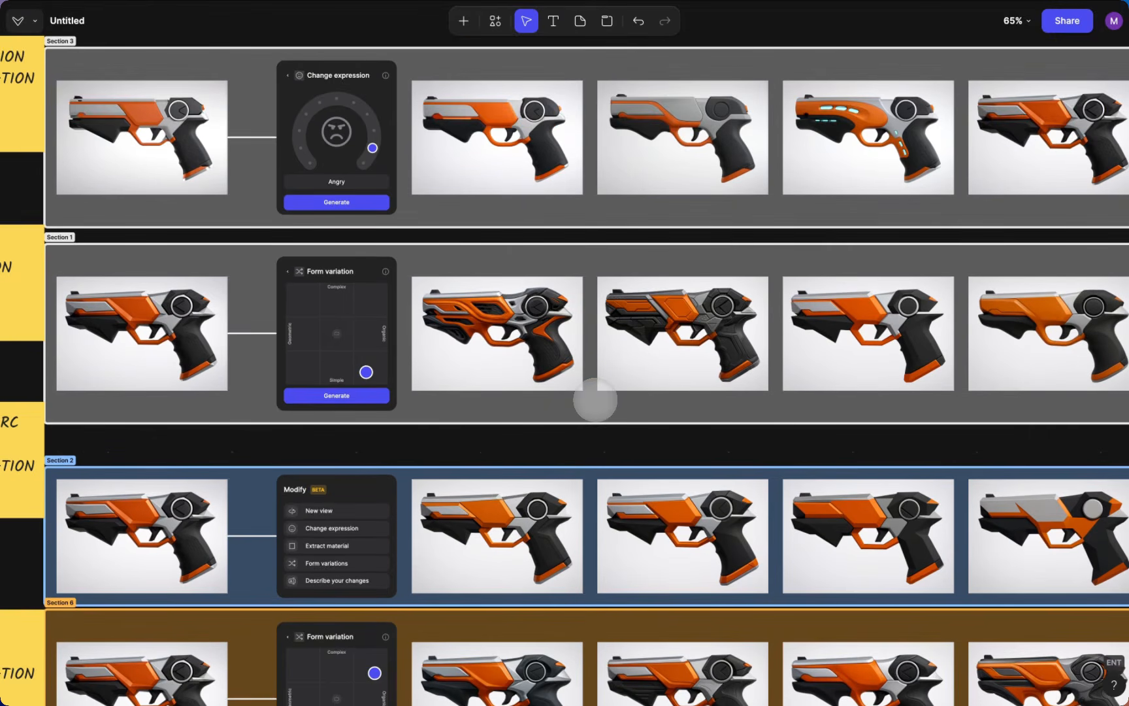
pyautogui.scroll(-3, 595, 399)
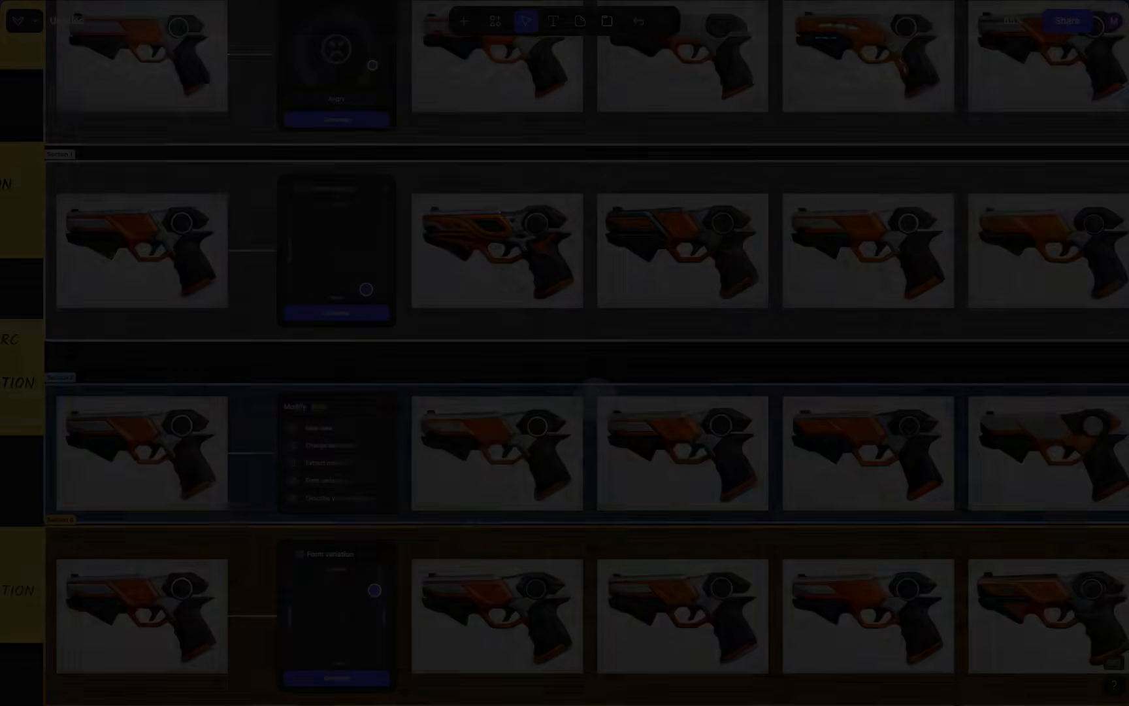